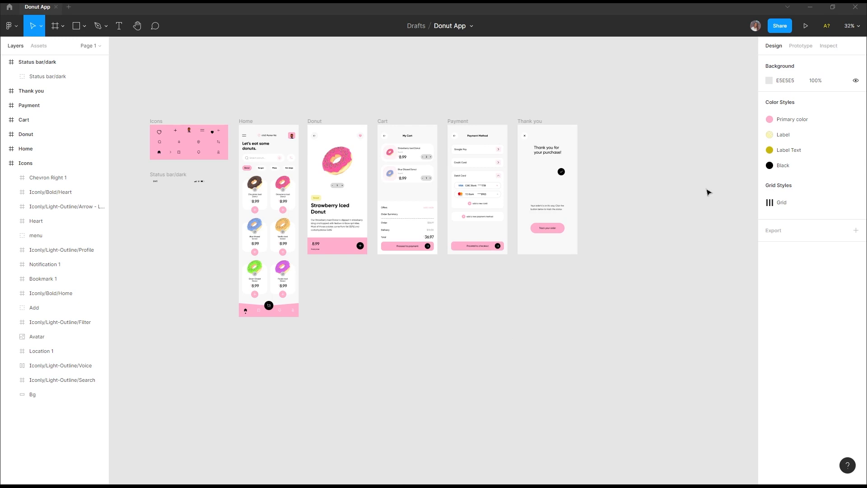
# Play the rotating donut clip Video.avi in VLC media player and pause it.
pyautogui.click(810, 7)
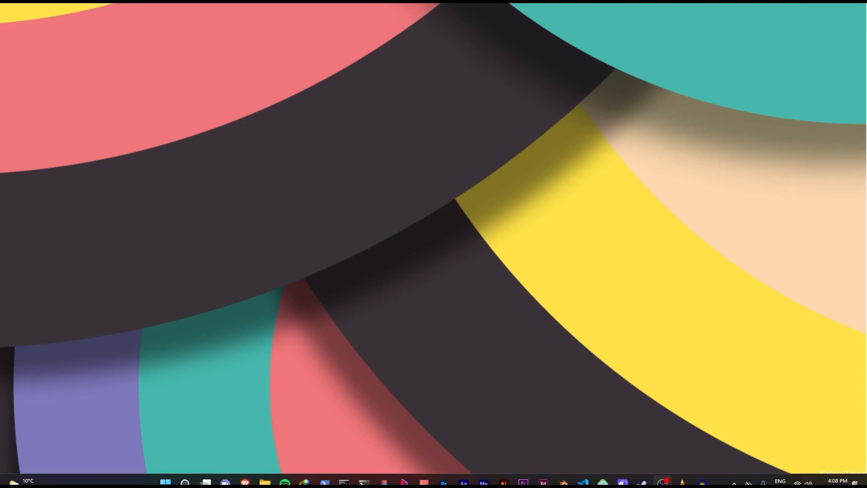
pyautogui.moveTo(699, 477)
pyautogui.click(681, 447)
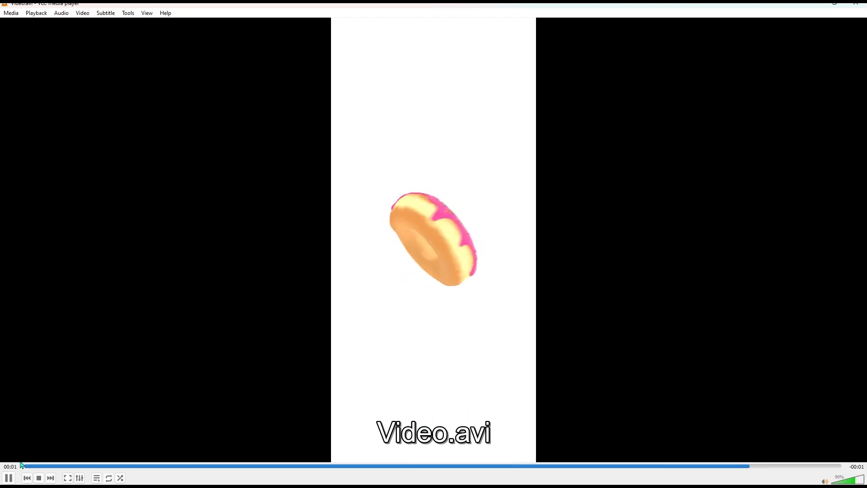
pyautogui.click(9, 479)
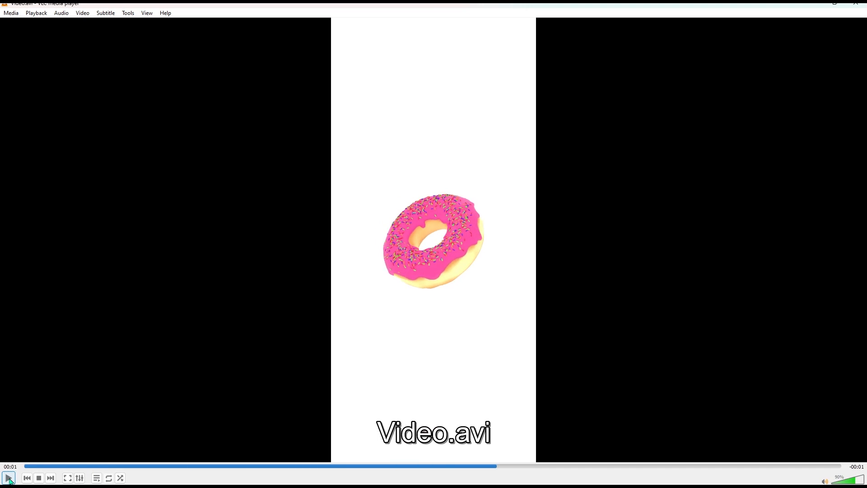
# View the AVI to MP4 Converter page in the browser and return to the Donut App file in Figma.
pyautogui.click(813, 7)
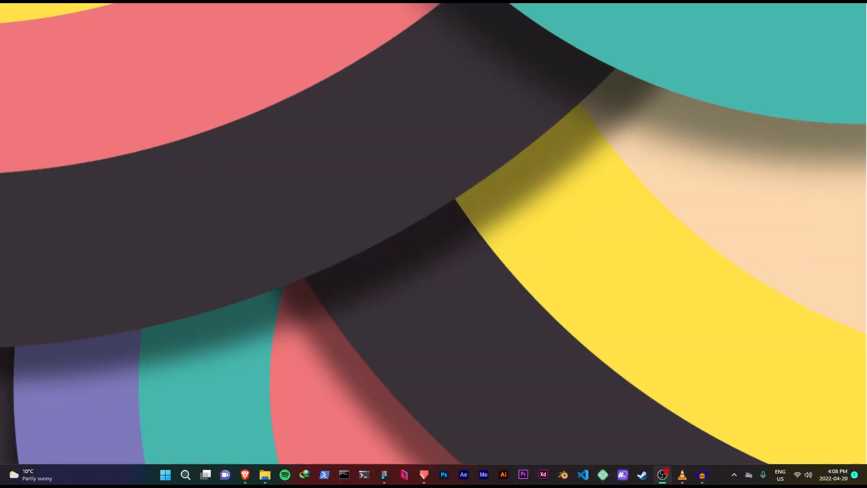
pyautogui.click(244, 474)
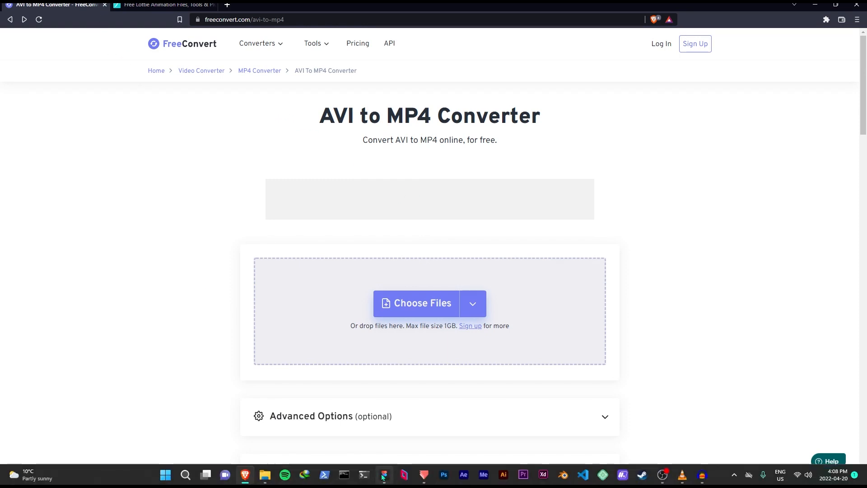
pyautogui.click(383, 476)
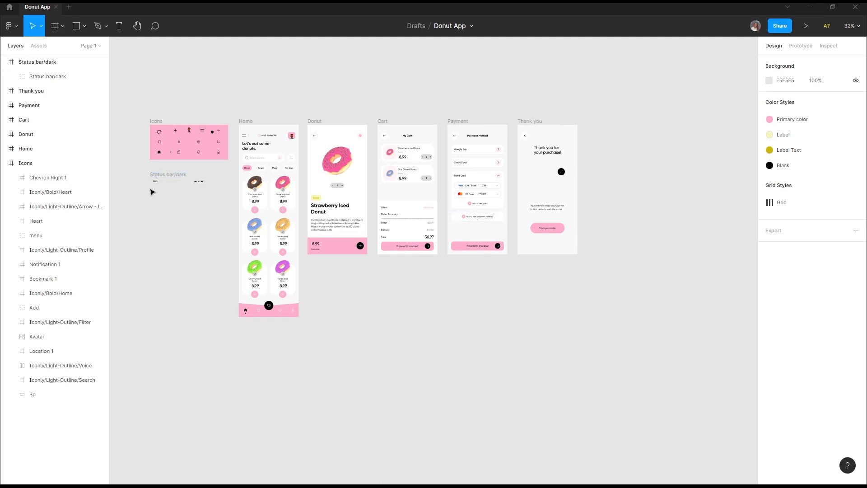
# Duplicate the Payment frame below the other screens and place the status bar horizontally centred at the top of the copy.
pyautogui.scroll(1, 158, 188)
pyautogui.scroll(3, 157, 189)
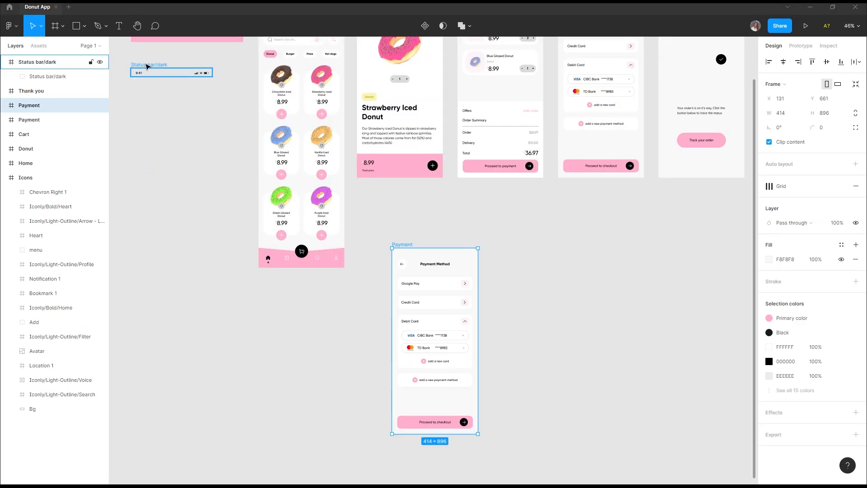
pyautogui.moveTo(147, 68); pyautogui.dragTo(412, 253)
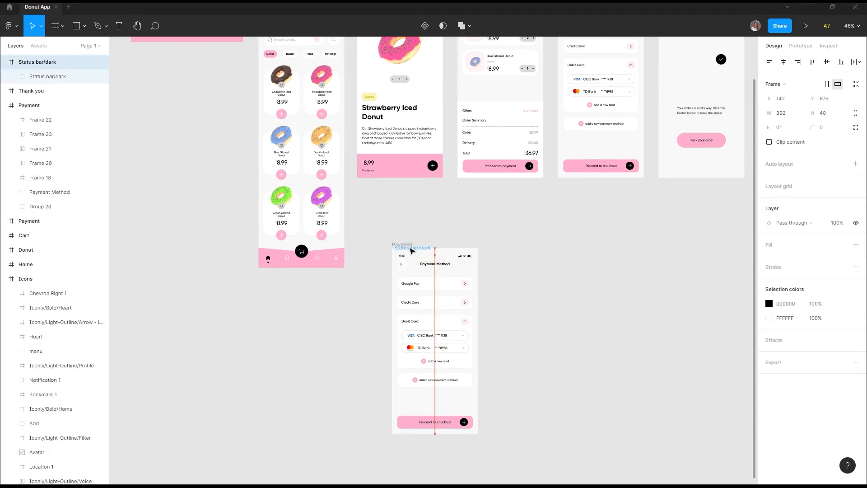
pyautogui.scroll(4, 474, 259)
pyautogui.scroll(5, 452, 253)
pyautogui.moveTo(364, 258); pyautogui.dragTo(362, 255)
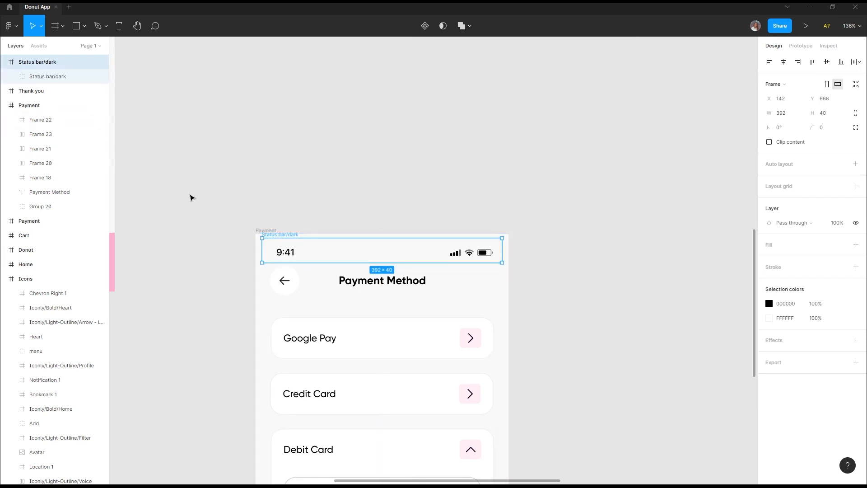
# Nest the Status bar/dark frame as the topmost layer inside the duplicated Payment frame.
pyautogui.click(5, 62)
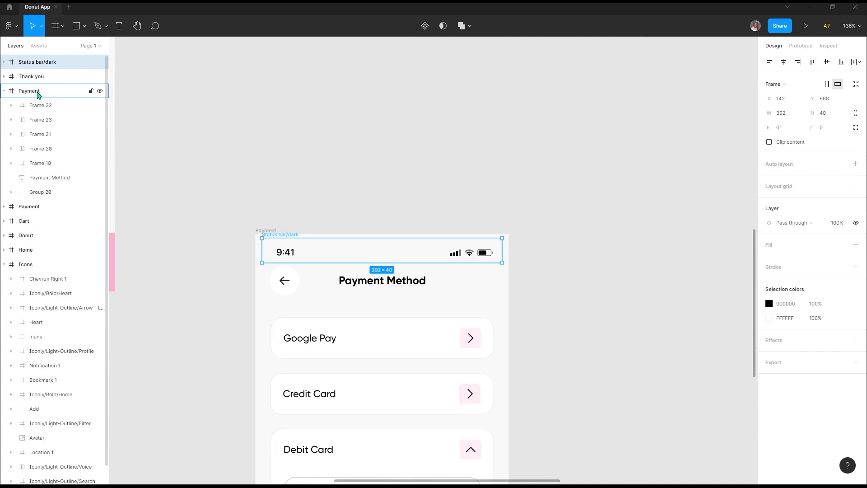
pyautogui.moveTo(38, 95); pyautogui.dragTo(38, 95)
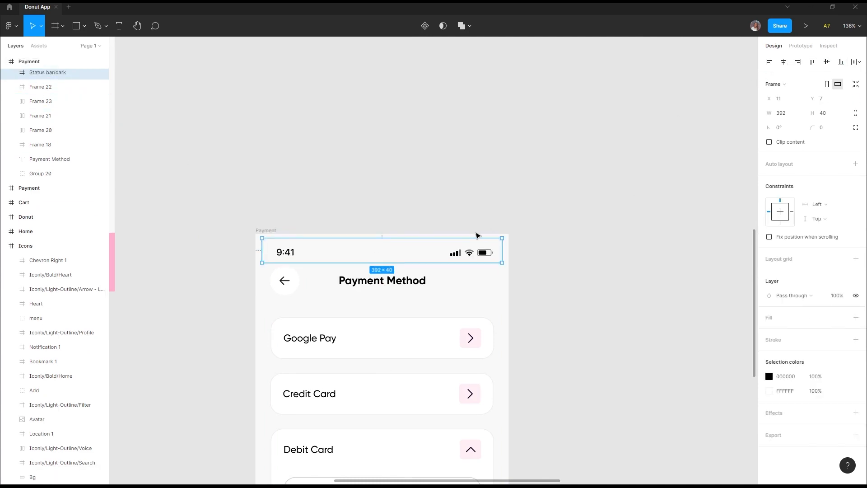
pyautogui.scroll(-2, 368, 192)
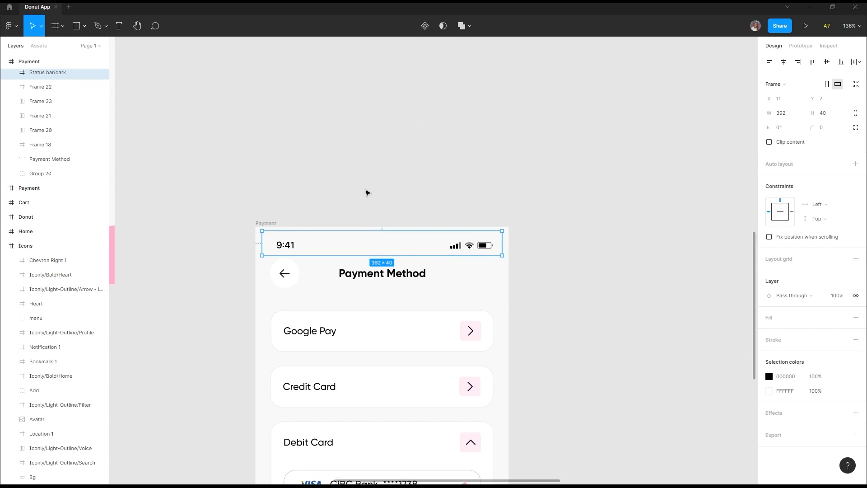
pyautogui.scroll(-3, 258, 168)
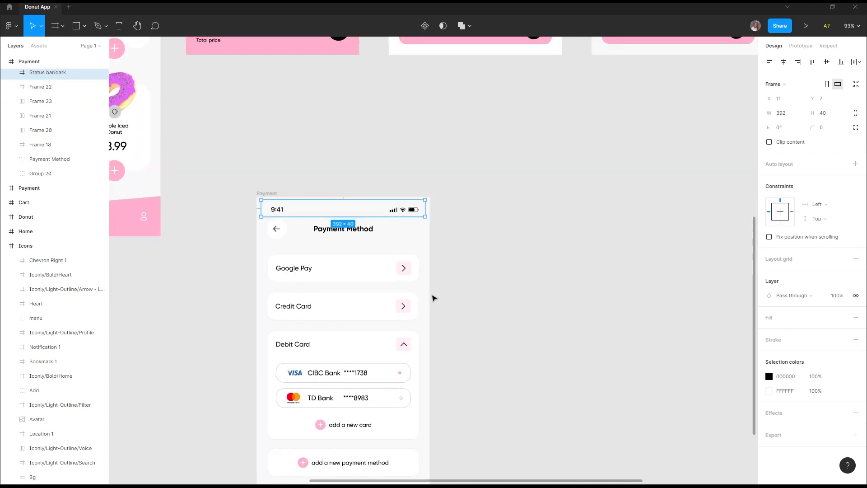
pyautogui.scroll(-5, 271, 226)
pyautogui.scroll(3, 276, 218)
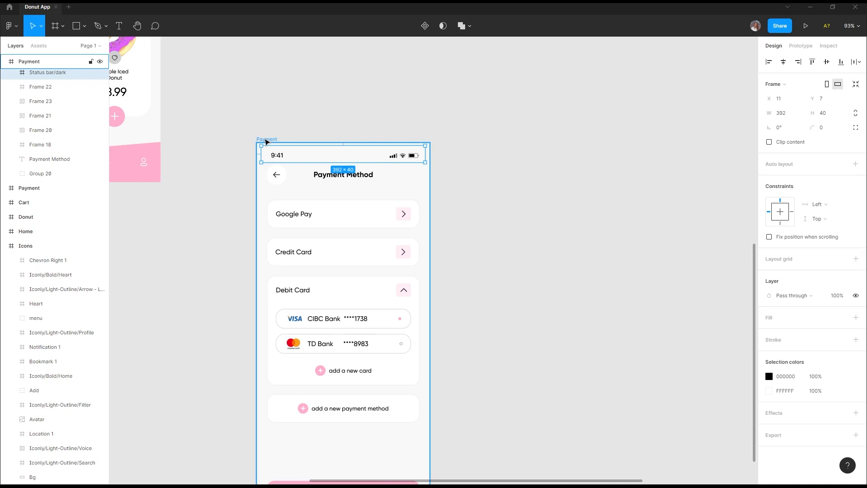
pyautogui.click(302, 112)
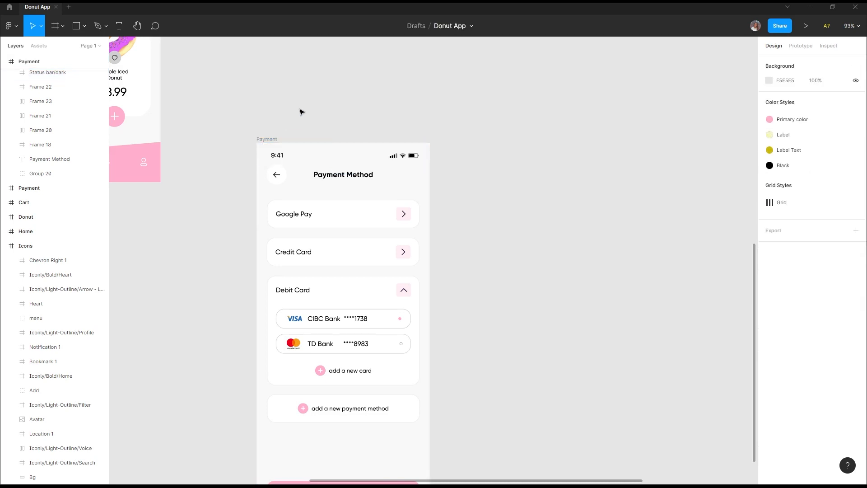
# Add a Layer blur effect to the duplicated Payment frame and strengthen the blur.
pyautogui.click(268, 144)
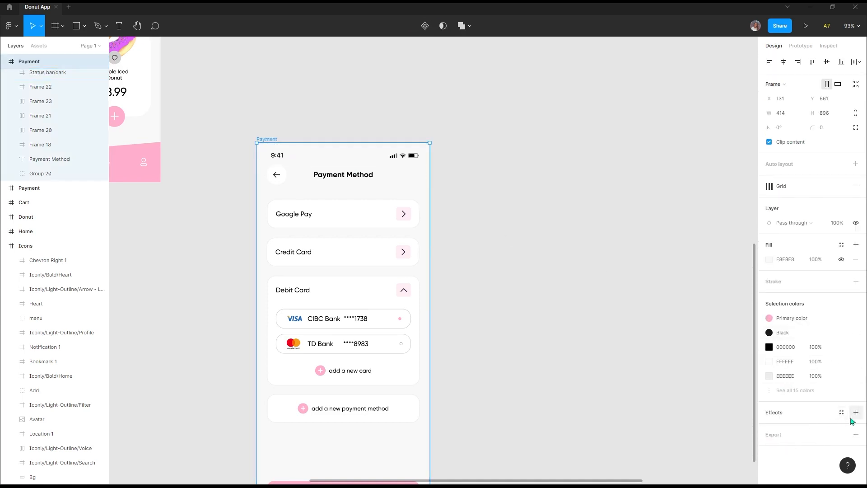
pyautogui.click(856, 412)
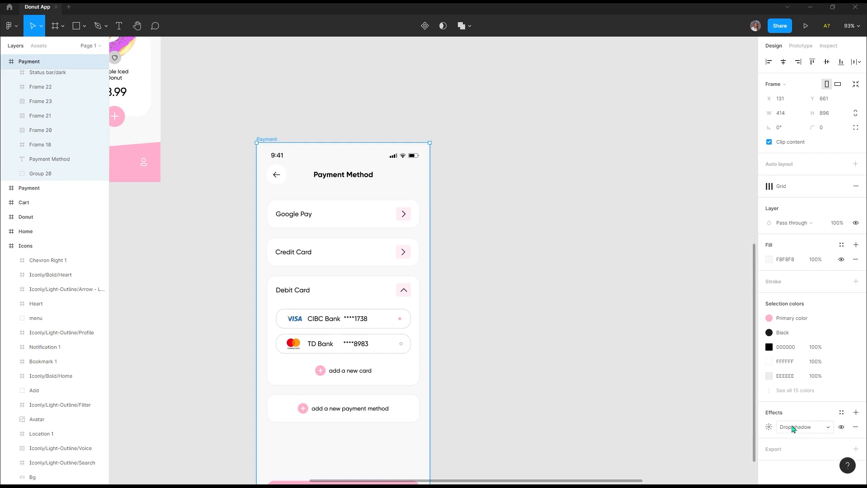
pyautogui.click(808, 433)
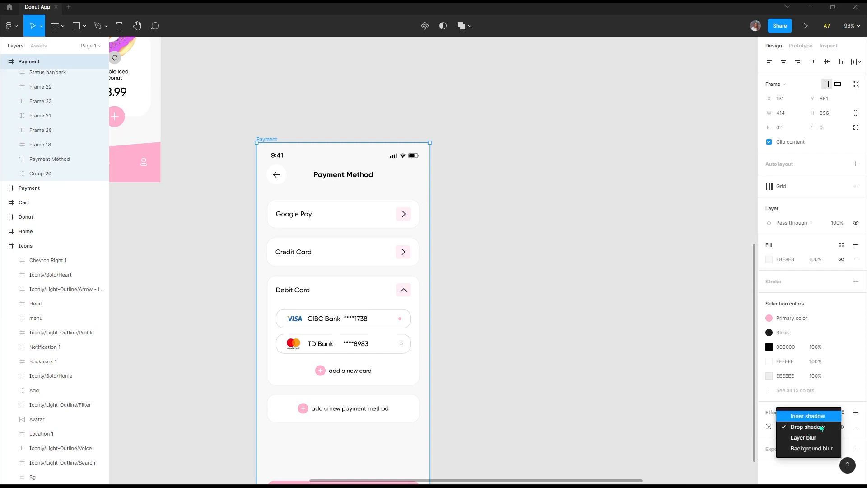
pyautogui.click(812, 442)
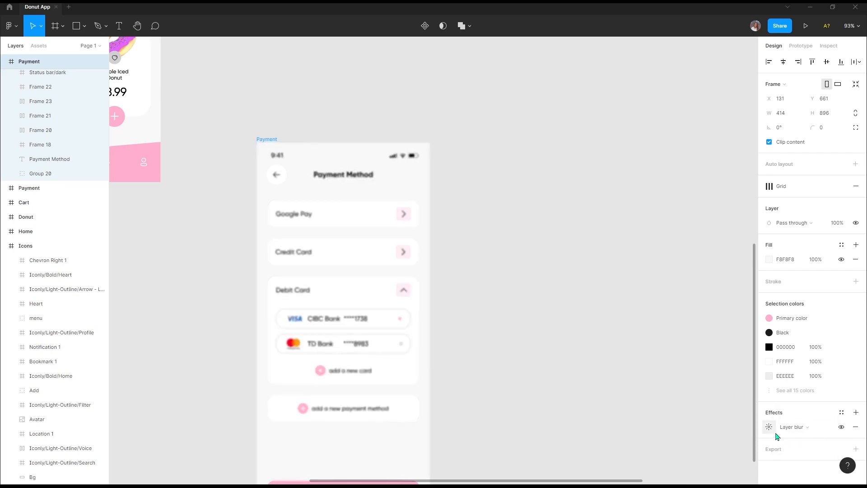
pyautogui.click(769, 428)
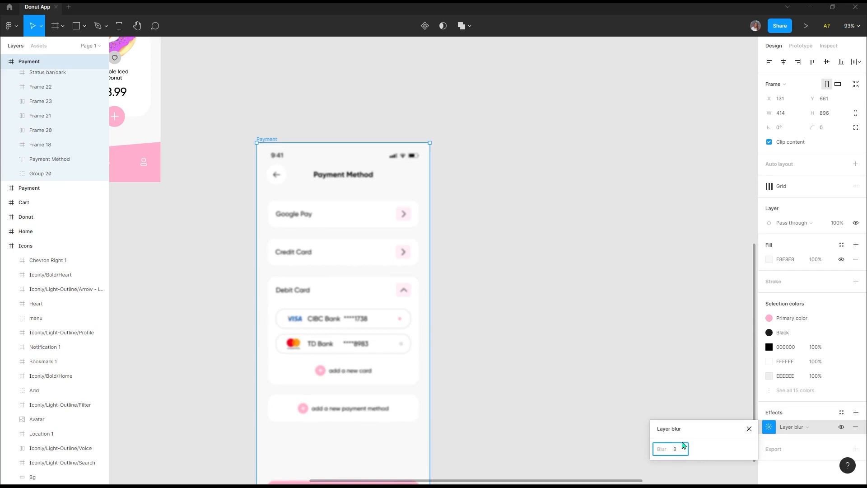
pyautogui.click(555, 312)
# Move the blurred Payment frame up beside the Thank you screen, at the end of the row.
pyautogui.keyDown('ctrl'); pyautogui.scroll(-10, 488, 226); pyautogui.keyUp('ctrl')
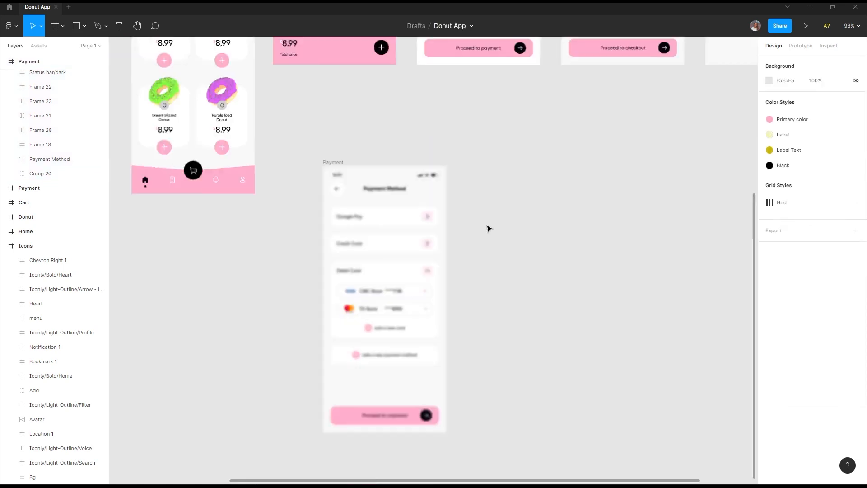
pyautogui.keyDown('ctrl'); pyautogui.scroll(-4, 247, 218); pyautogui.keyUp('ctrl')
pyautogui.keyDown('ctrl'); pyautogui.scroll(5, 374, 166); pyautogui.keyUp('ctrl')
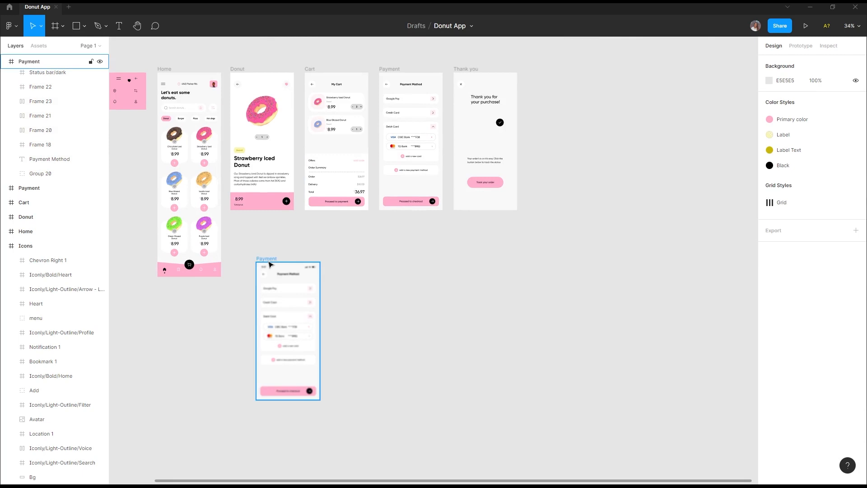
pyautogui.click(269, 262)
pyautogui.moveTo(269, 264); pyautogui.dragTo(548, 75)
pyautogui.keyDown('ctrl'); pyautogui.scroll(5, 542, 77); pyautogui.keyUp('ctrl')
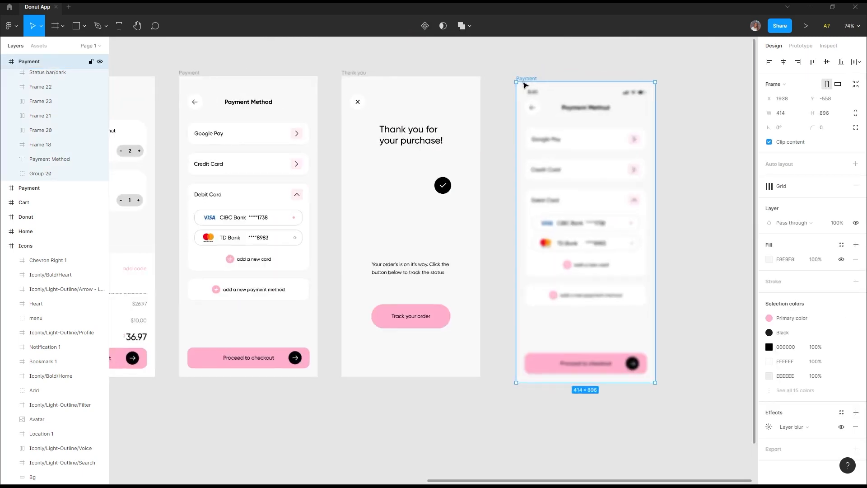
pyautogui.keyDown('ctrl'); pyautogui.scroll(2, 445, 167); pyautogui.keyUp('ctrl')
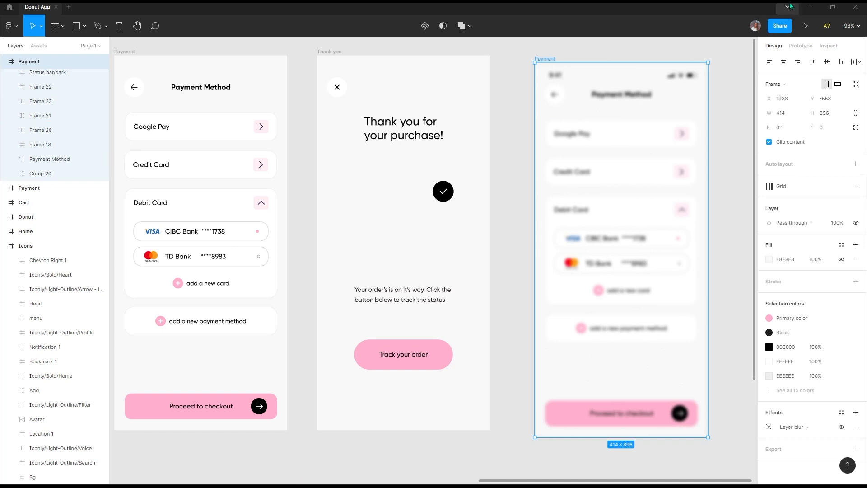
# Switch to the LottieFiles delivery search results in the browser and preview the red scooter delivery animation.
pyautogui.click(811, 7)
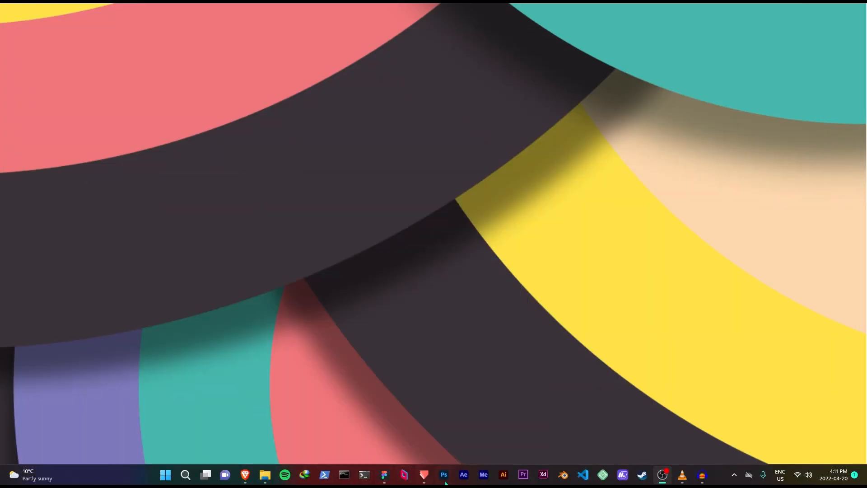
pyautogui.click(246, 475)
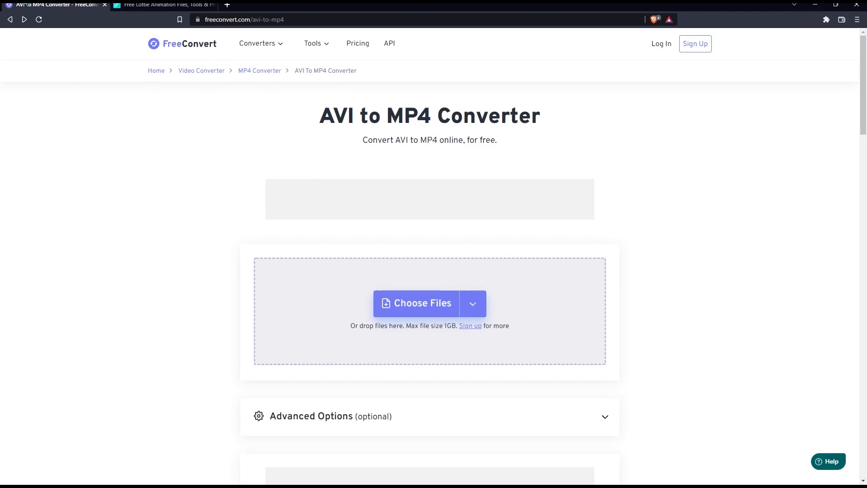
pyautogui.click(171, 5)
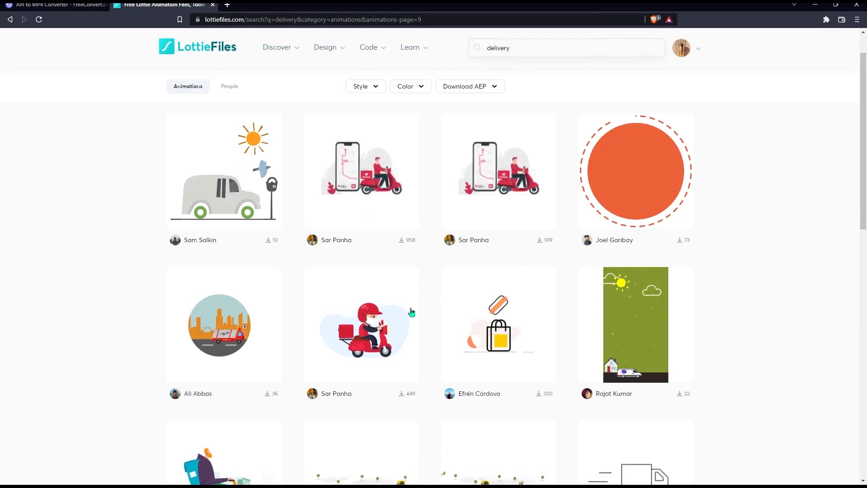
pyautogui.scroll(-2, 270, 260)
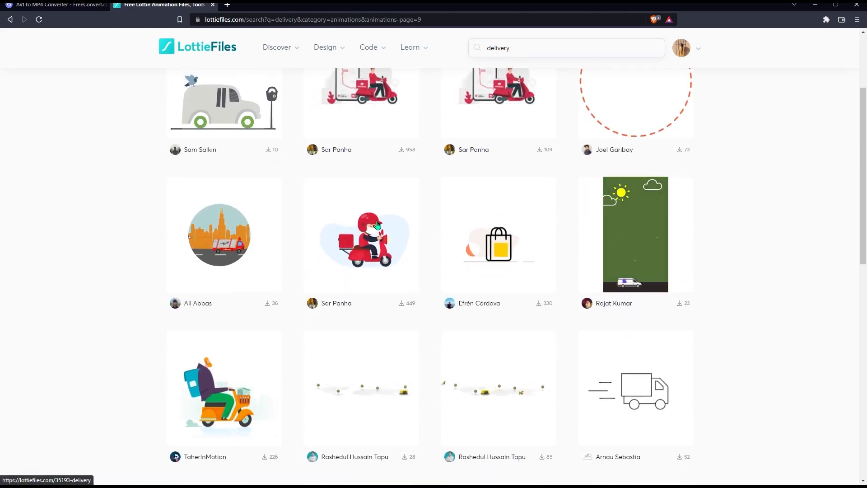
pyautogui.click(381, 235)
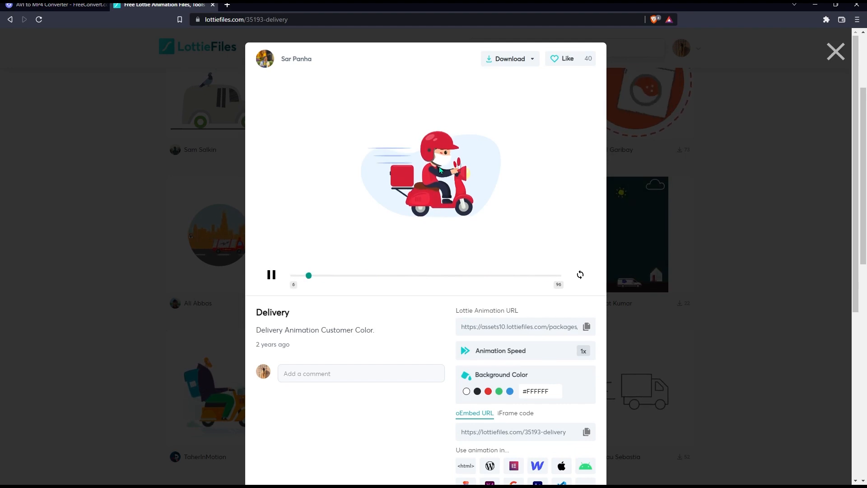
pyautogui.click(833, 58)
# Browse the delivery animations, reopen the red scooter one and examine its details and export options.
pyautogui.scroll(3, 445, 286)
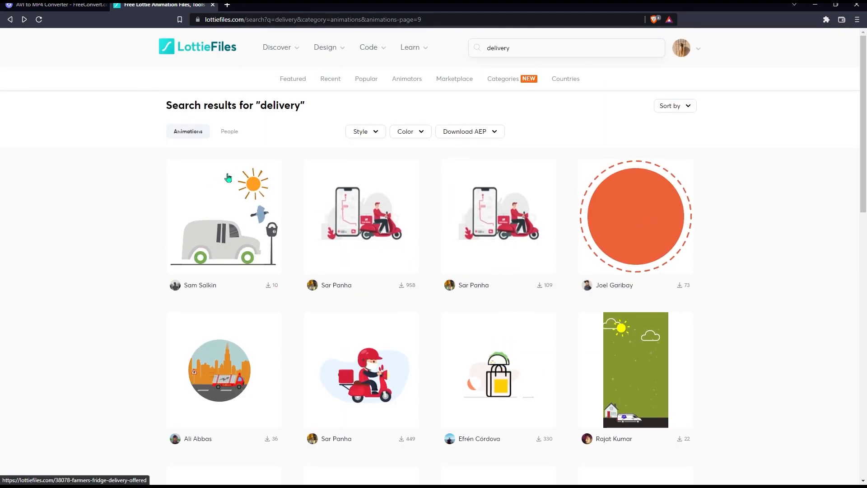
pyautogui.scroll(-5, 304, 204)
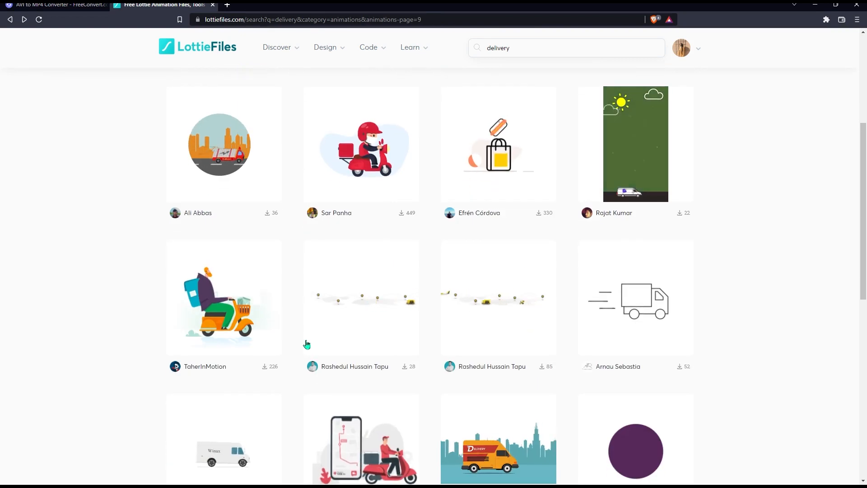
pyautogui.scroll(-3, 306, 345)
pyautogui.scroll(3, 390, 296)
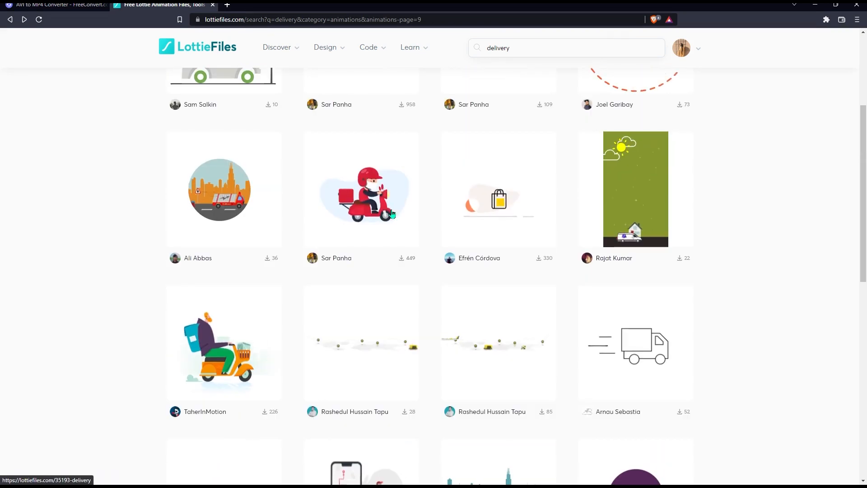
pyautogui.click(377, 181)
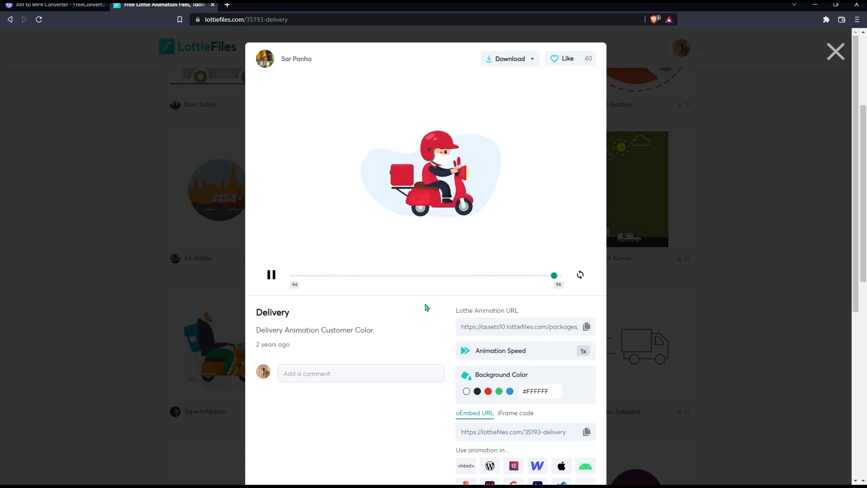
pyautogui.scroll(-3, 426, 306)
pyautogui.scroll(1, 423, 383)
pyautogui.scroll(1, 424, 382)
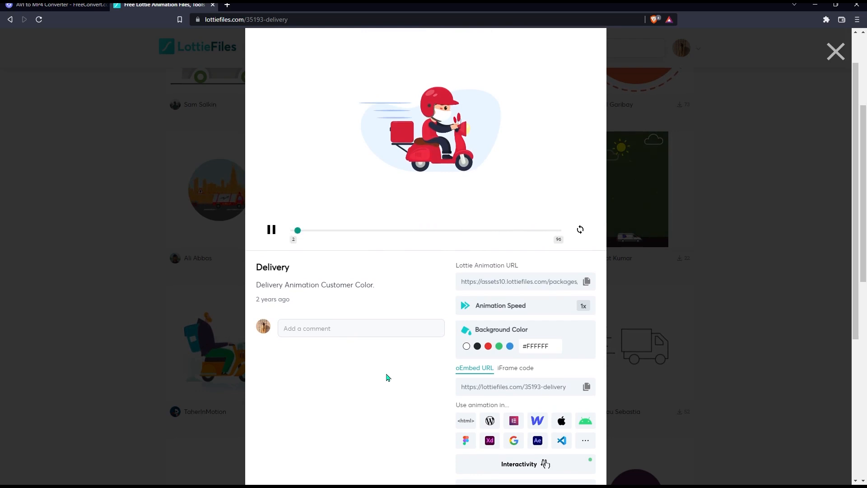
pyautogui.scroll(1, 391, 388)
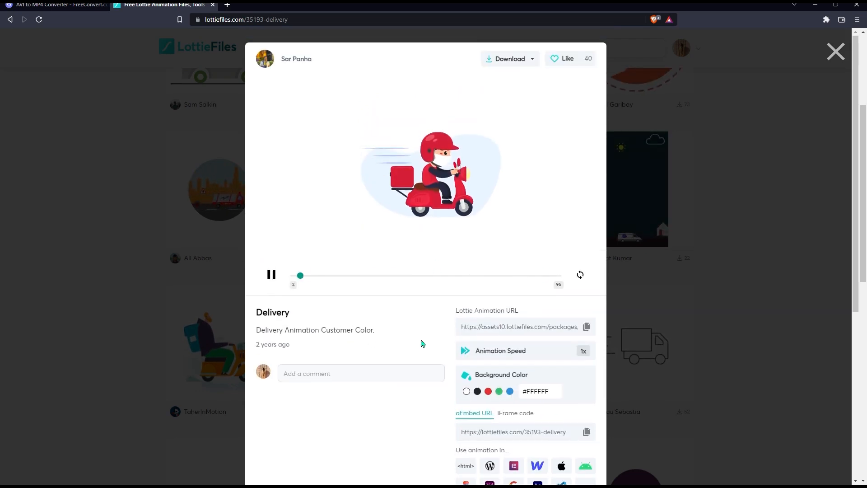
# Open the red scooter delivery animation in the Lottie Editor to edit its layer colors.
pyautogui.scroll(-1, 422, 341)
pyautogui.scroll(-2, 420, 342)
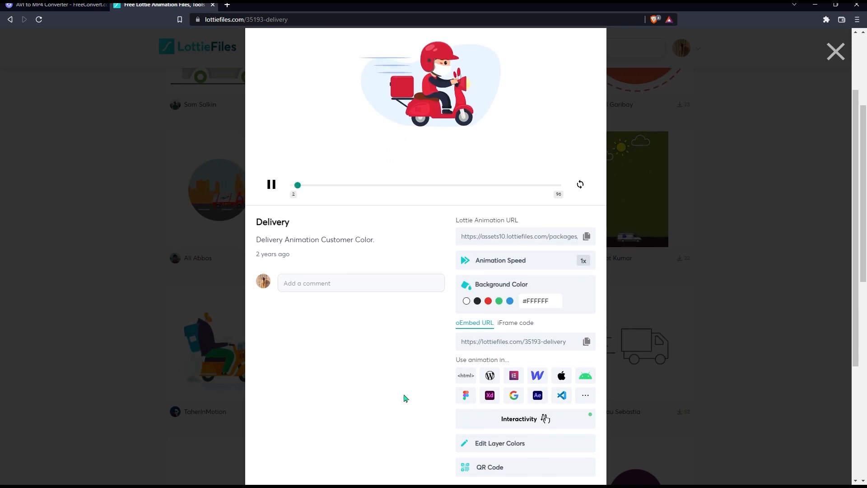
pyautogui.scroll(-2, 426, 378)
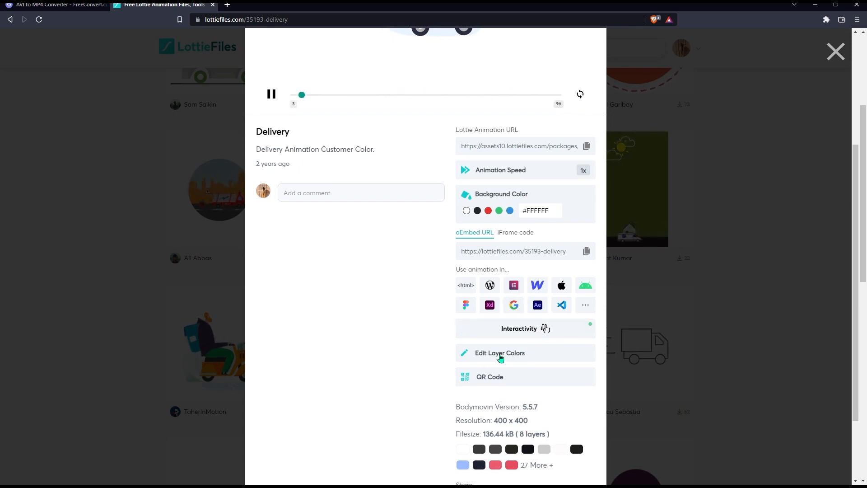
pyautogui.scroll(-1, 497, 352)
pyautogui.click(493, 312)
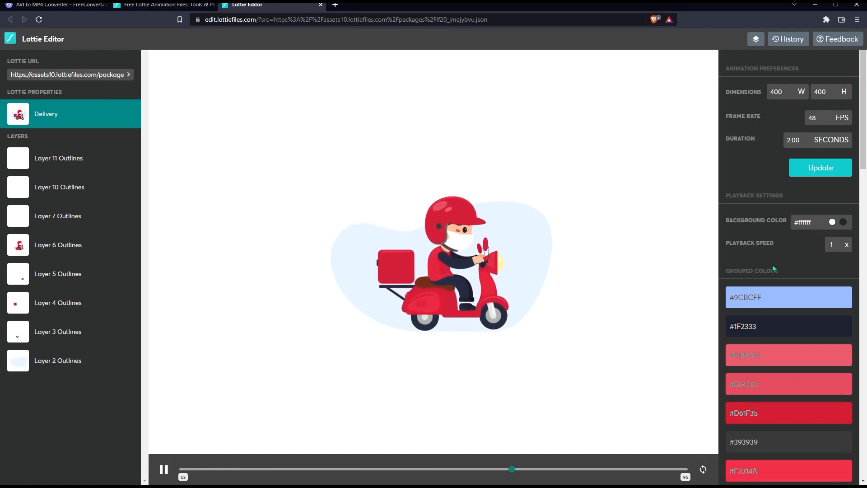
# Look through the animation's grouped colors, and close both the Lottie Editor and the animation's detail view.
pyautogui.scroll(-3, 768, 235)
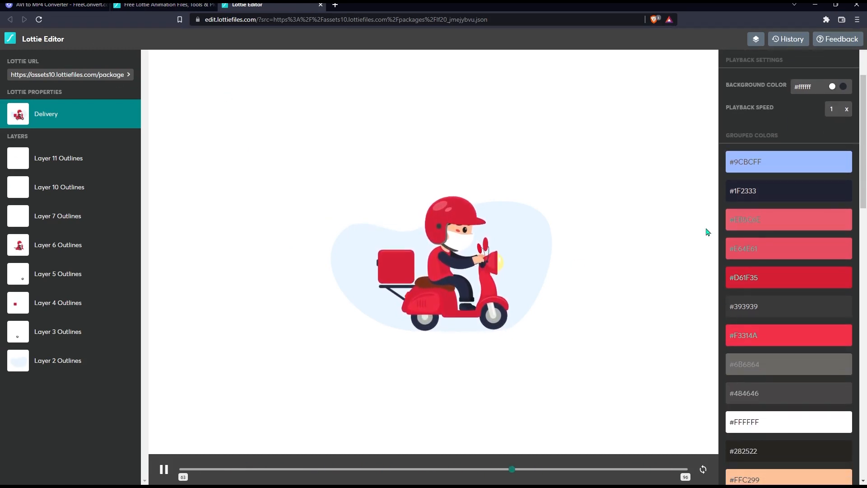
pyautogui.scroll(-1, 749, 213)
pyautogui.scroll(-5, 768, 271)
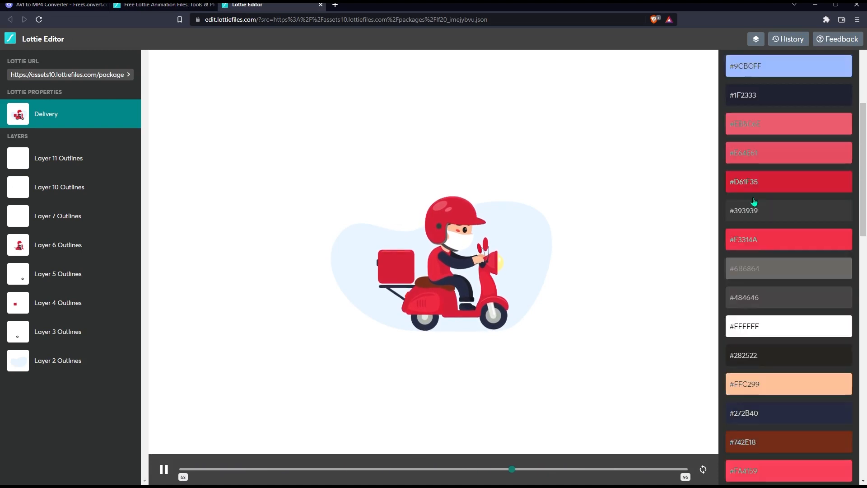
pyautogui.scroll(-4, 785, 333)
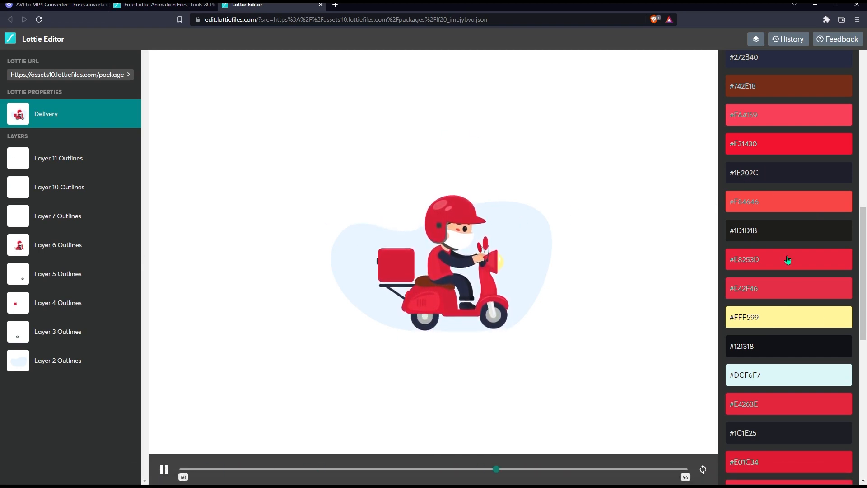
pyautogui.scroll(-8, 768, 257)
pyautogui.scroll(-2, 806, 225)
pyautogui.scroll(8, 805, 271)
pyautogui.scroll(7, 810, 299)
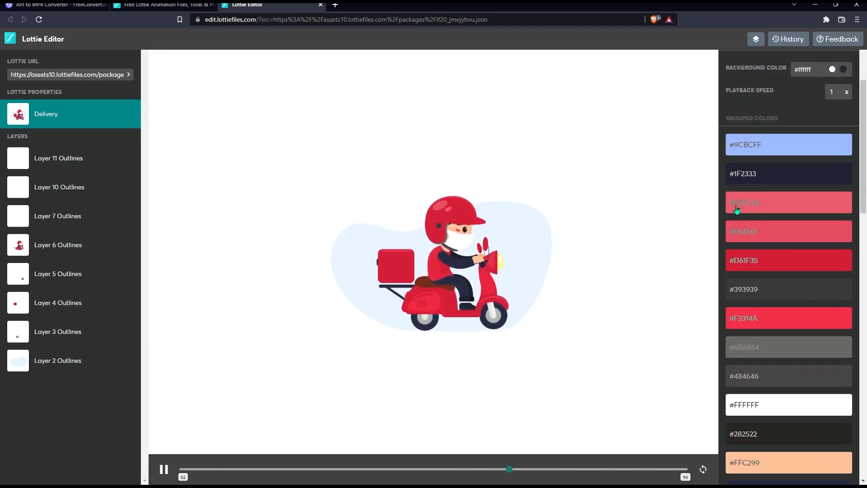
pyautogui.click(321, 5)
pyautogui.click(762, 147)
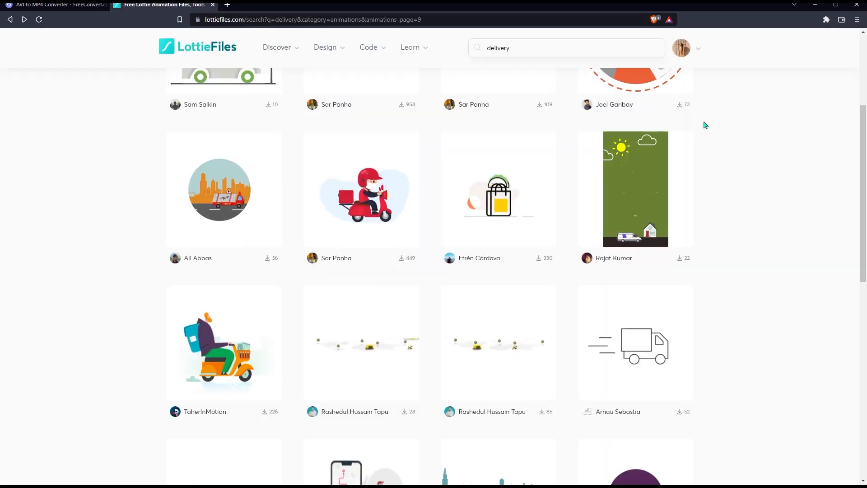
# Switch to the Donut App file in Figma and review its row of screens.
pyautogui.moveTo(248, 472)
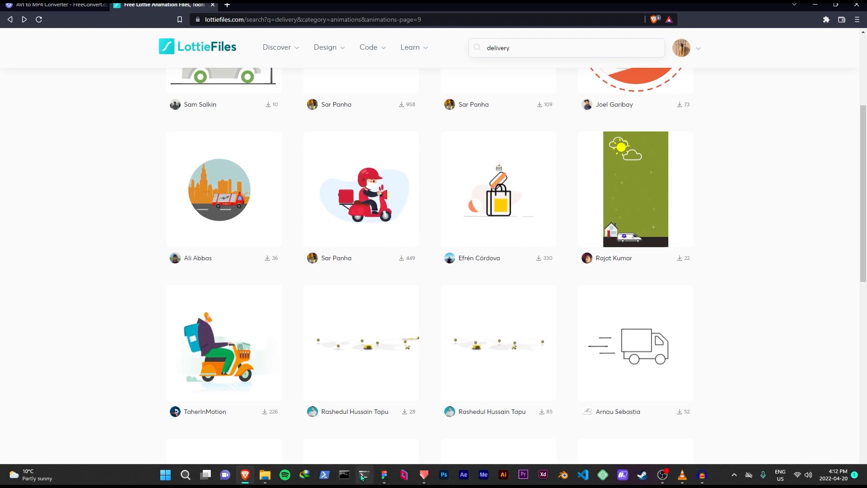
pyautogui.click(385, 474)
pyautogui.scroll(-10, 474, 155)
pyautogui.scroll(5, 316, 194)
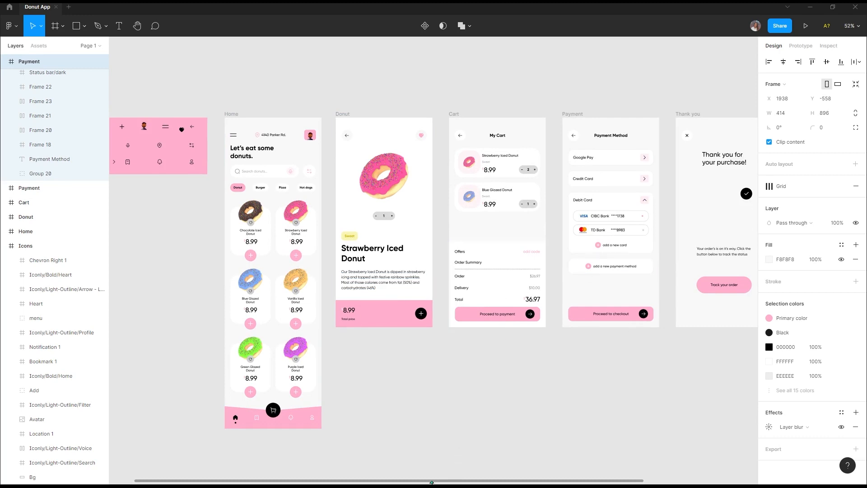
# Switch from Figma to ProtoPie and view the blank Scene 1 of the untitled prototype.
pyautogui.click(806, 13)
pyautogui.moveTo(424, 474)
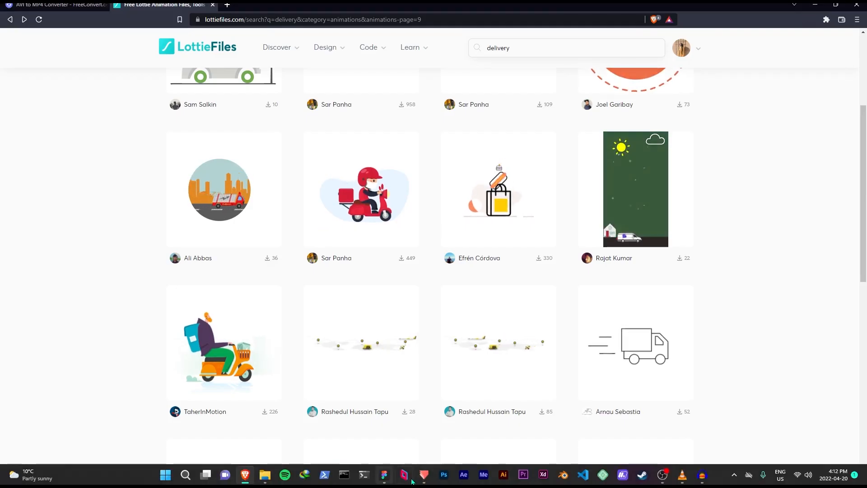
pyautogui.click(424, 474)
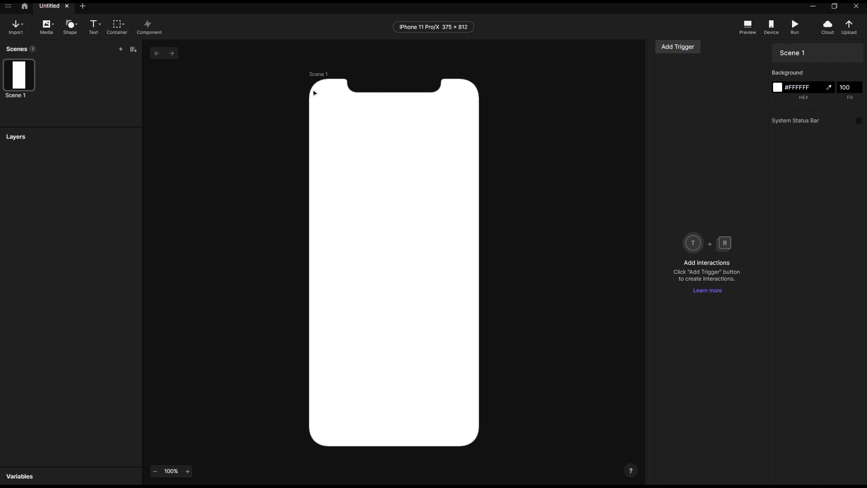
pyautogui.scroll(-5, 313, 131)
pyautogui.scroll(2, 291, 93)
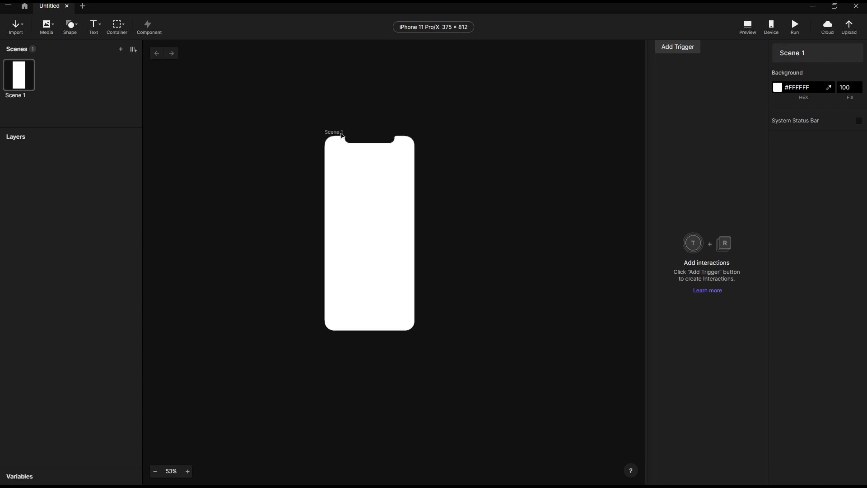
pyautogui.scroll(2, 390, 199)
pyautogui.scroll(2, 369, 201)
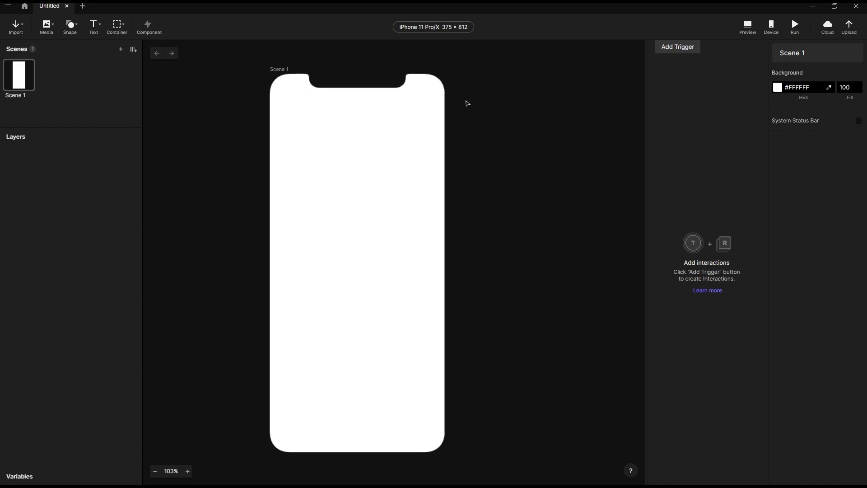
pyautogui.scroll(-3, 497, 156)
pyautogui.scroll(3, 478, 197)
# Set the prototype's device to iPhone 11 (414 × 896).
pyautogui.click(427, 28)
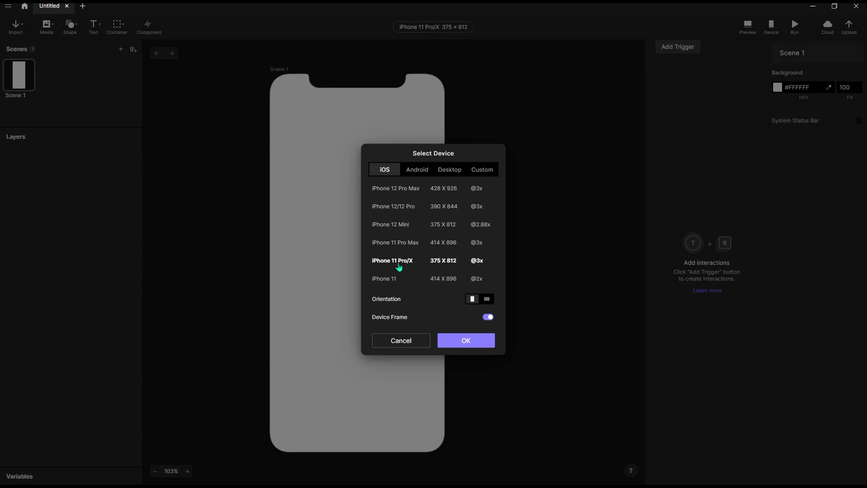
pyautogui.scroll(-2, 389, 269)
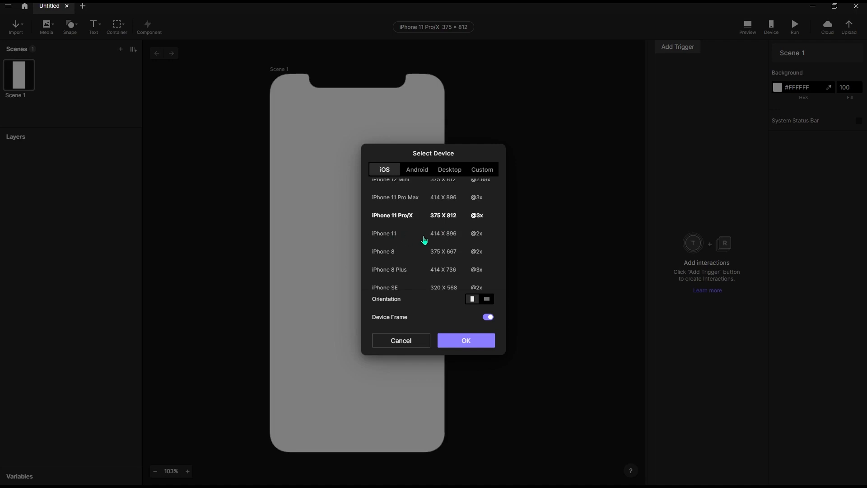
pyautogui.click(450, 238)
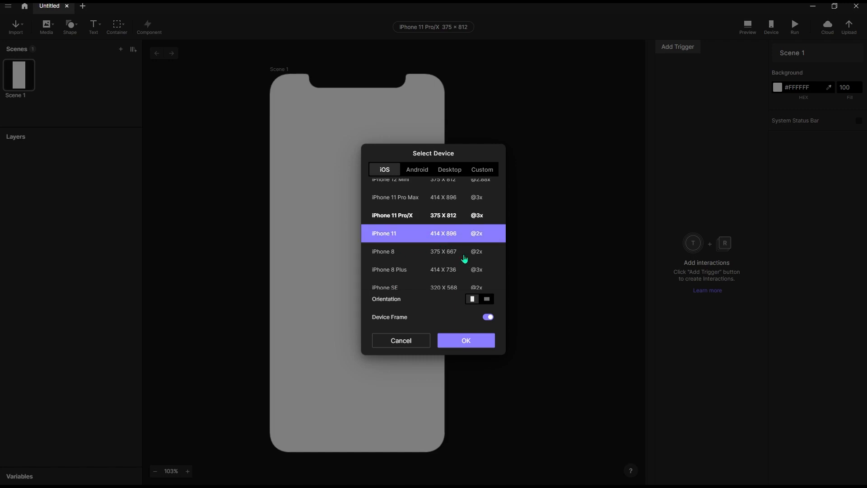
pyautogui.click(470, 348)
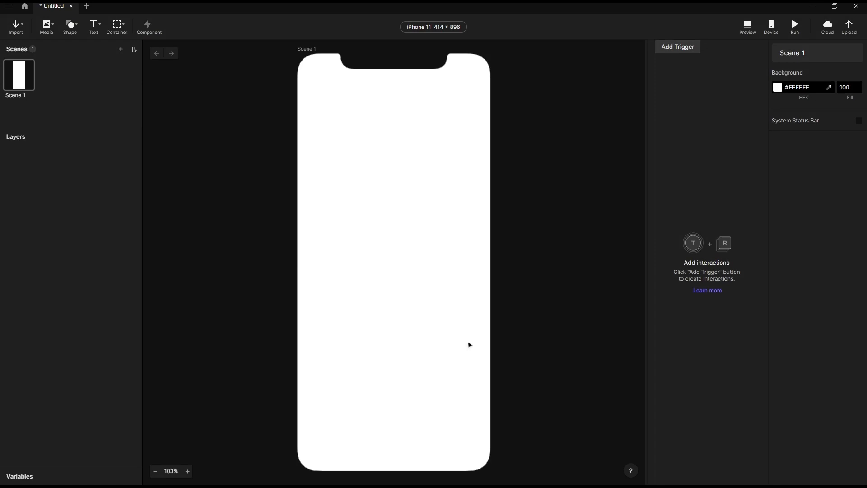
# Turn on the System Status Bar for the blank Scene 1.
pyautogui.scroll(3, 269, 139)
pyautogui.scroll(-3, 268, 139)
pyautogui.scroll(2, 281, 178)
pyautogui.scroll(-2, 364, 169)
pyautogui.click(859, 121)
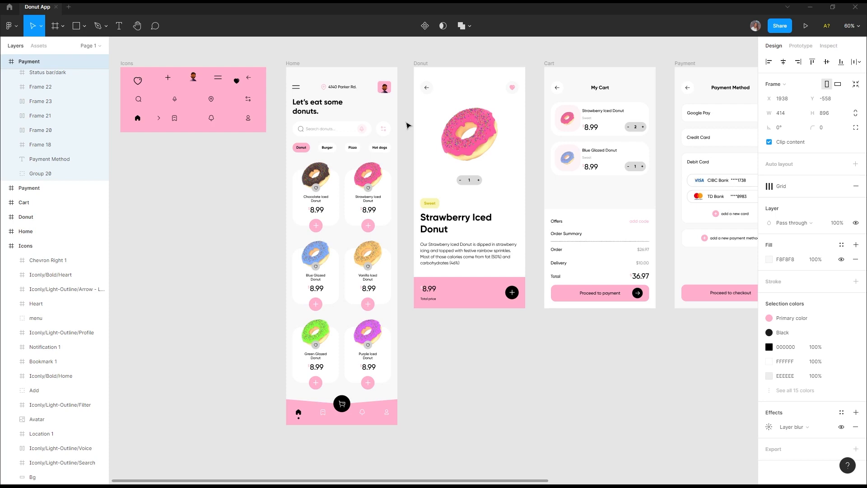
# Switch to the Donut App file in Figma, select the Home frame and look through its available plugins.
pyautogui.click(291, 64)
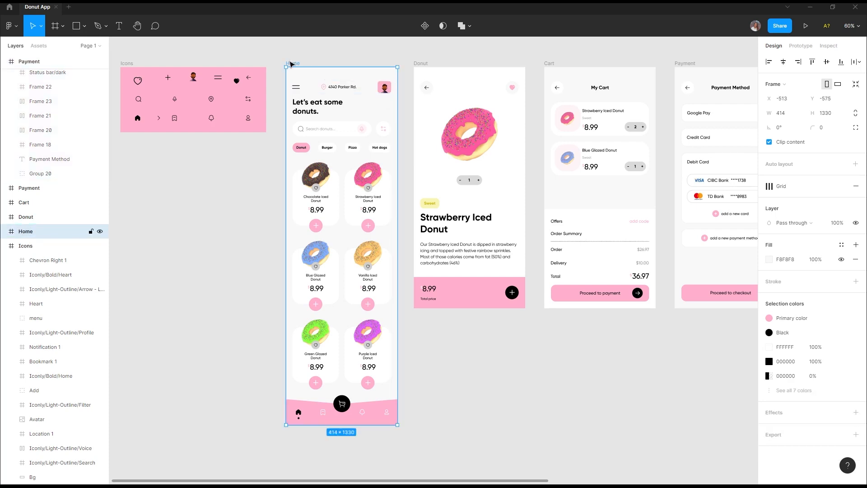
pyautogui.rightClick(284, 60)
pyautogui.moveTo(330, 260)
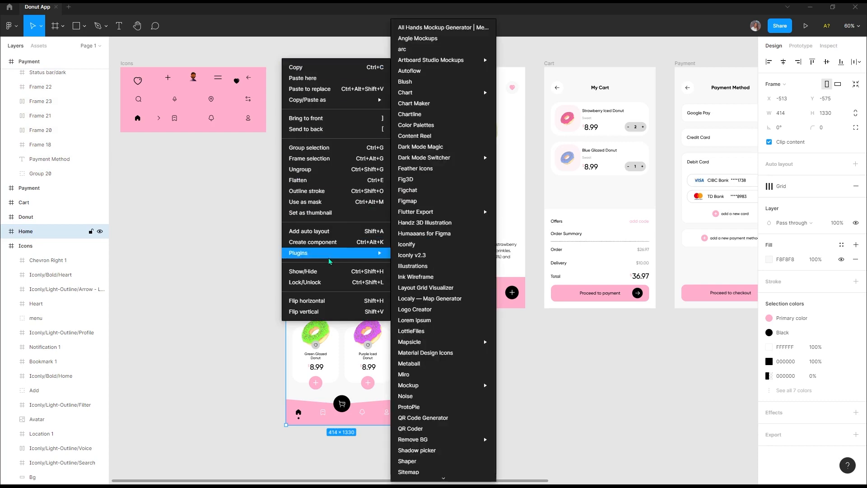
pyautogui.scroll(-4, 433, 409)
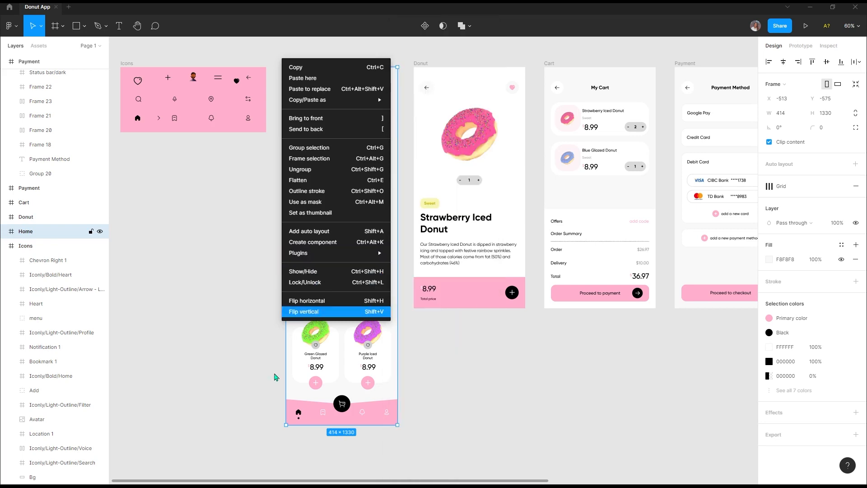
pyautogui.click(228, 260)
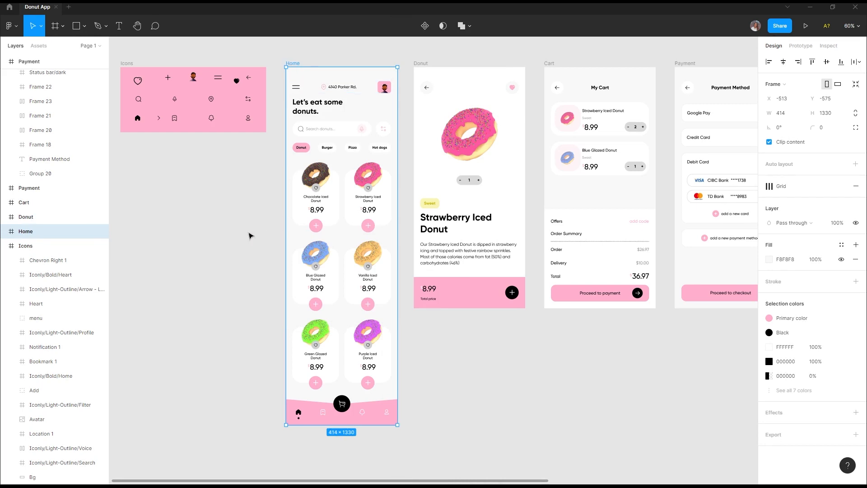
# Export the Home frame as one scene to ProtoPie with the ProtoPie plugin.
pyautogui.rightClick(297, 67)
pyautogui.moveTo(300, 259)
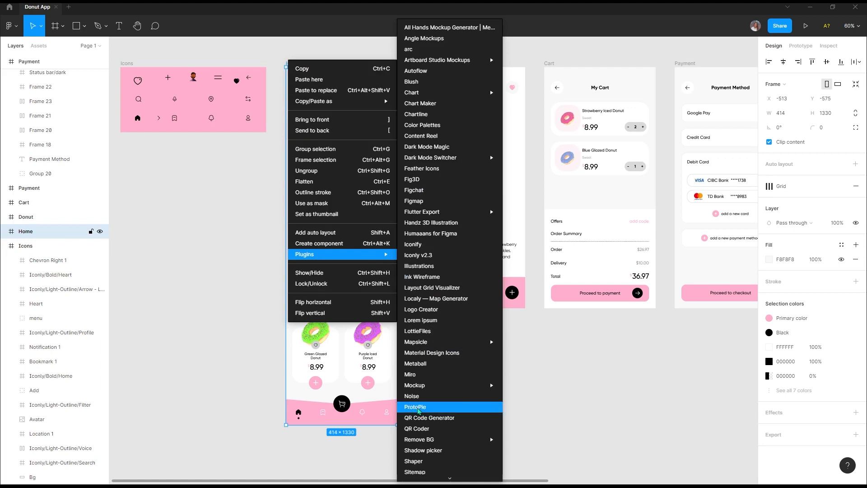
pyautogui.click(425, 409)
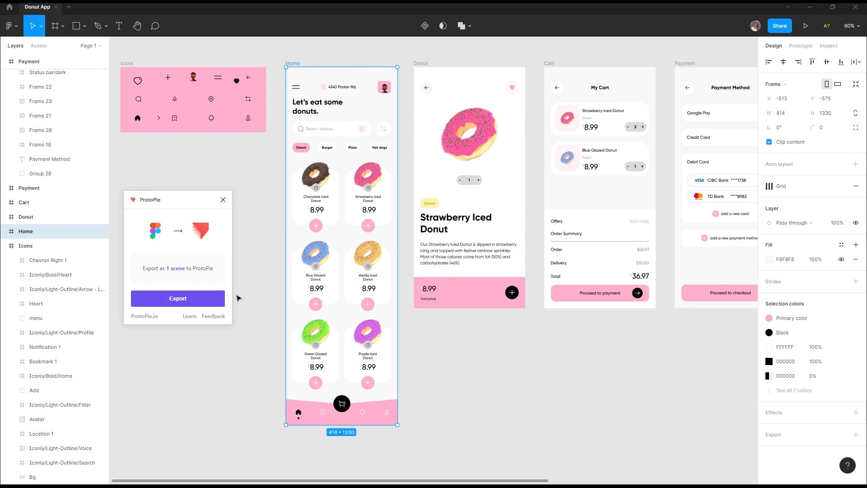
pyautogui.click(183, 304)
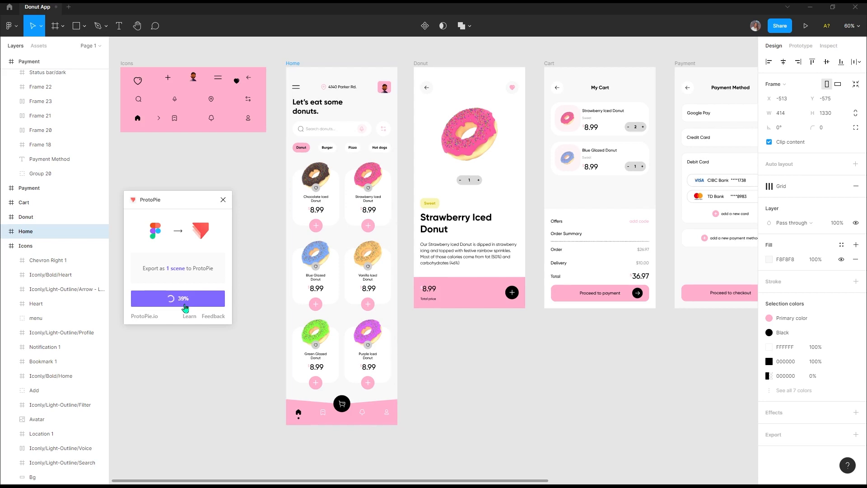
# Check the imported Home scene in ProtoPie and turn on its System Status Bar.
pyautogui.scroll(-7, 254, 296)
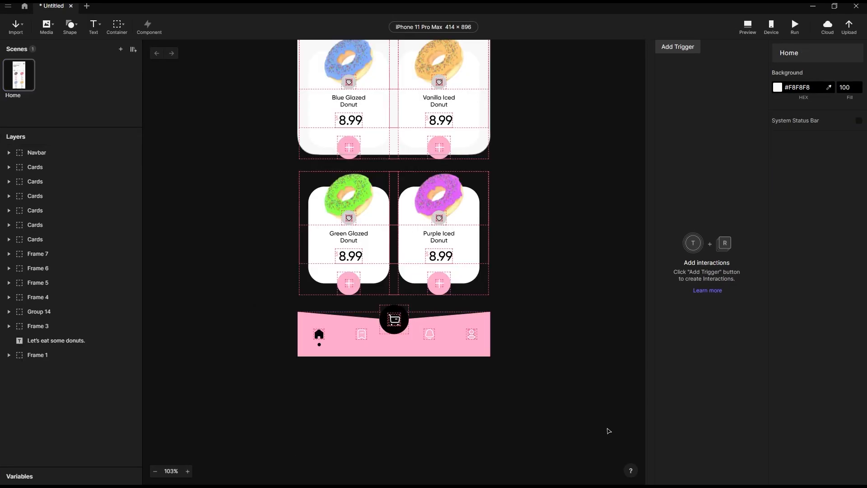
pyautogui.scroll(7, 559, 403)
pyautogui.scroll(3, 201, 297)
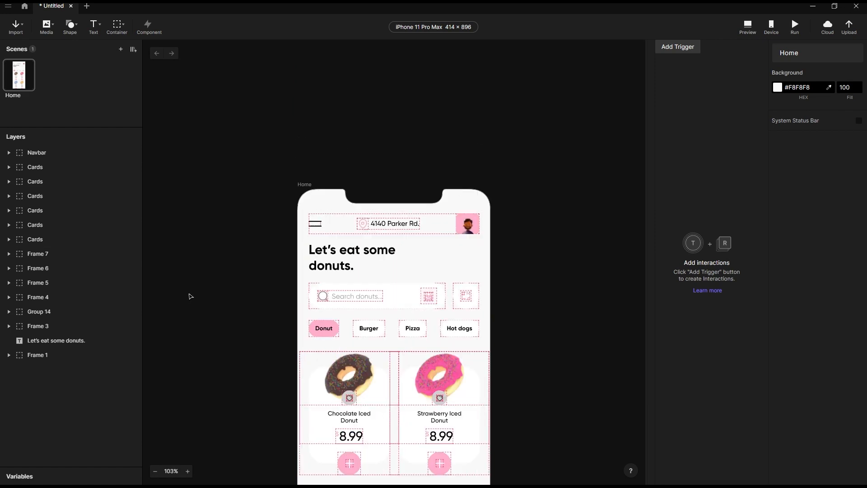
pyautogui.click(859, 121)
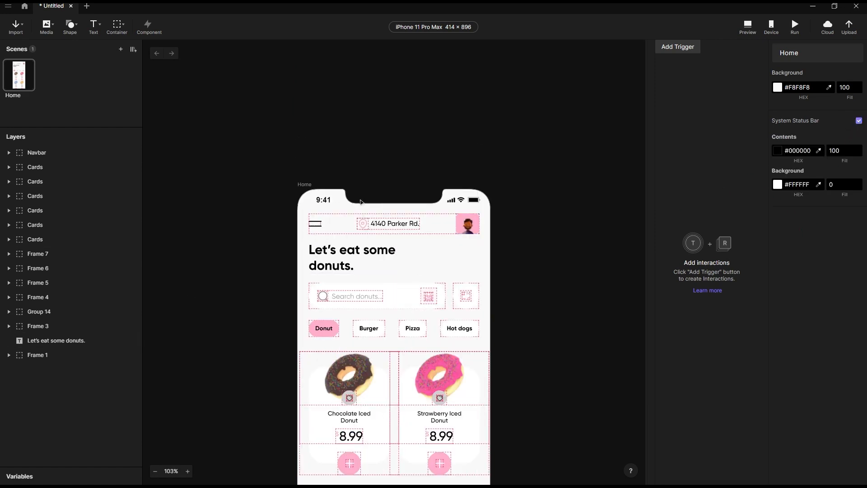
# Preview the Home scene and minimize the preview window.
pyautogui.scroll(-4, 229, 206)
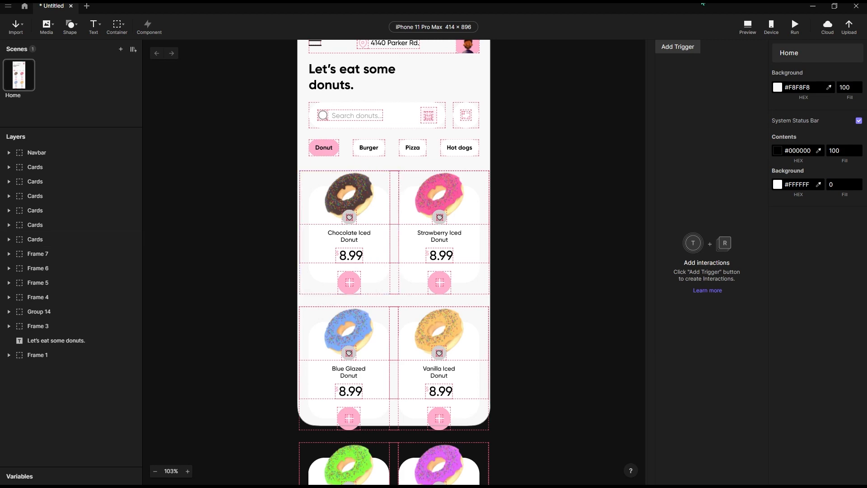
pyautogui.click(748, 32)
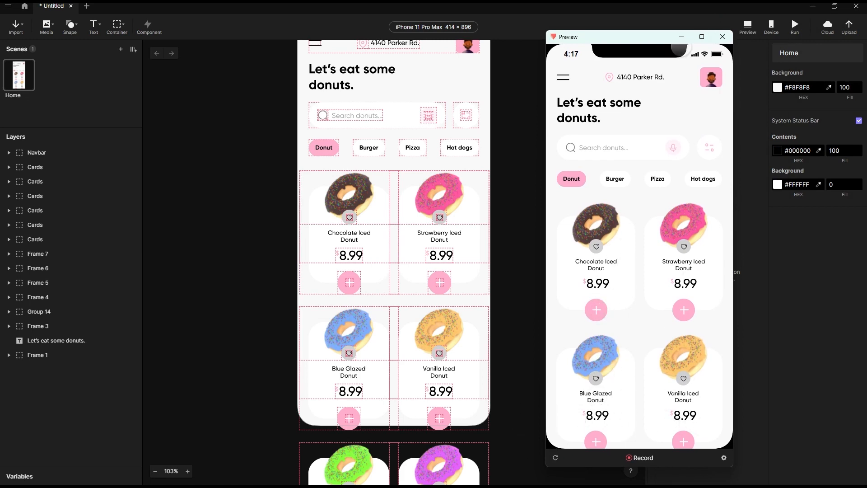
pyautogui.click(682, 37)
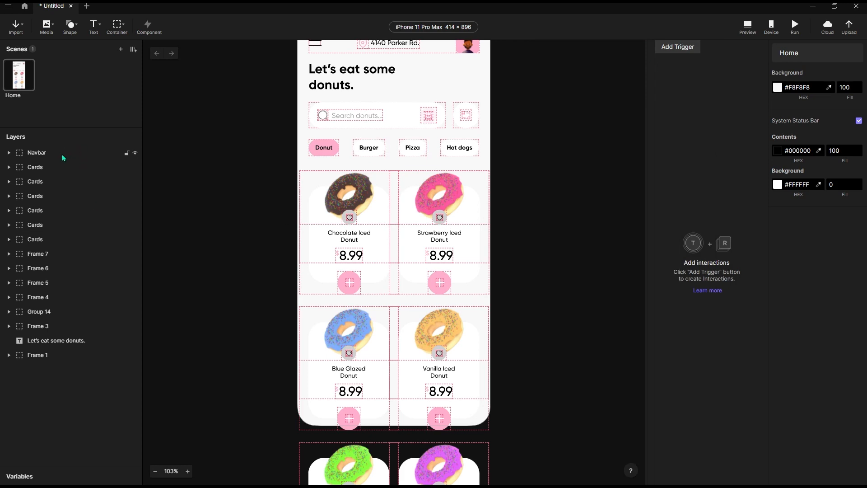
# Draw a container about 415 × 59 over the Home scene's status bar area and name it "status bar".
pyautogui.scroll(2, 407, 174)
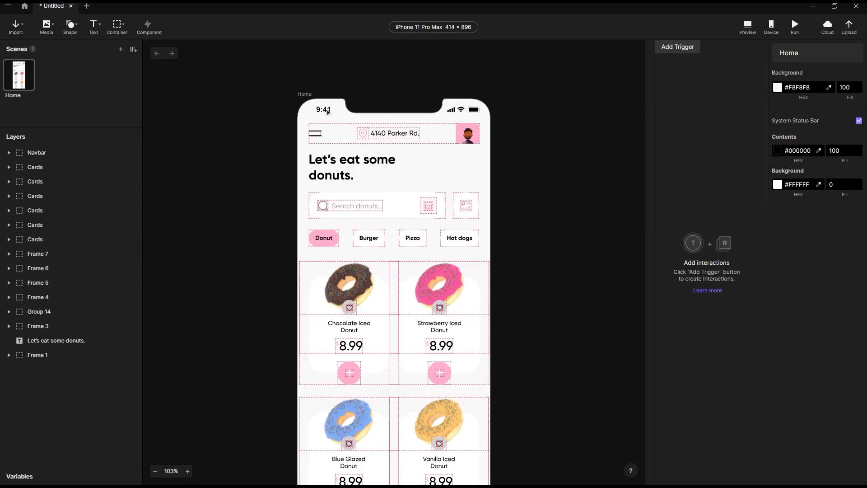
pyautogui.scroll(3, 335, 85)
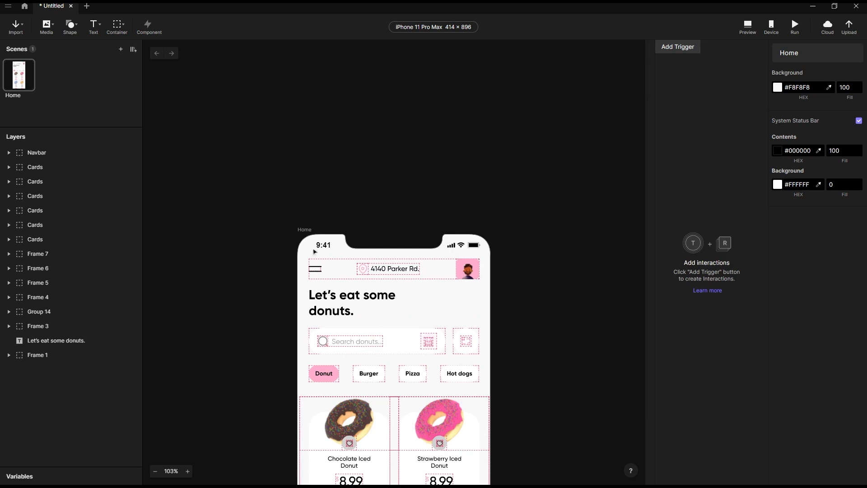
pyautogui.click(115, 31)
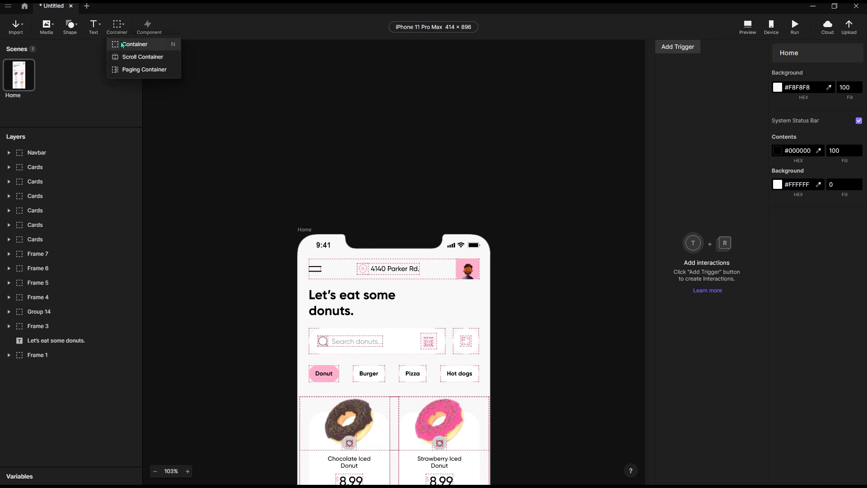
pyautogui.click(127, 56)
pyautogui.moveTo(296, 229); pyautogui.dragTo(490, 255)
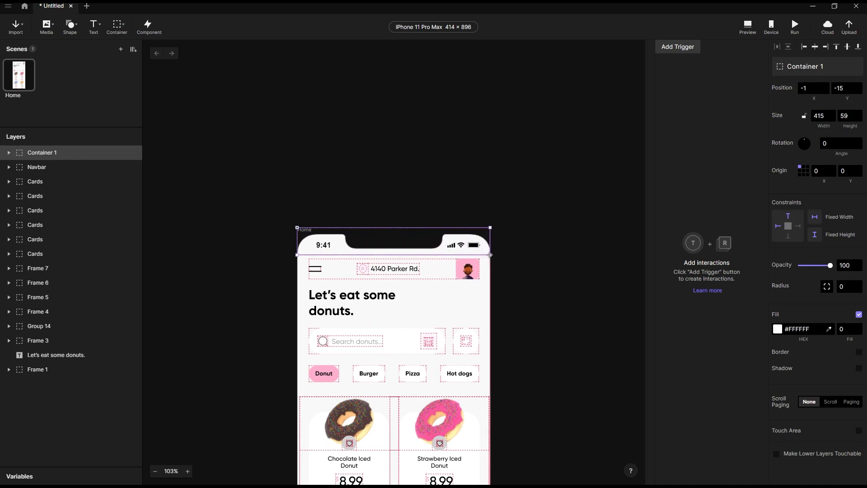
pyautogui.doubleClick(68, 153)
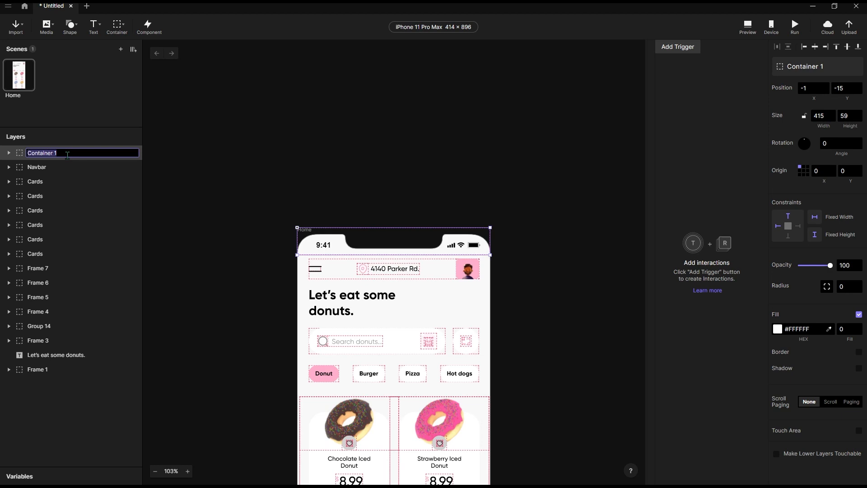
pyautogui.write('s')
pyautogui.press('Return')
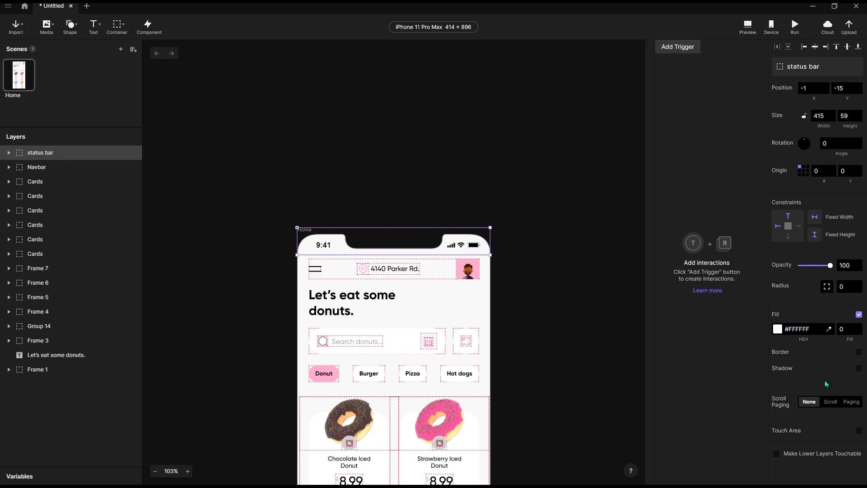
# Set the status bar container's fill to #F8F8F8 at 100% opacity.
pyautogui.click(806, 329)
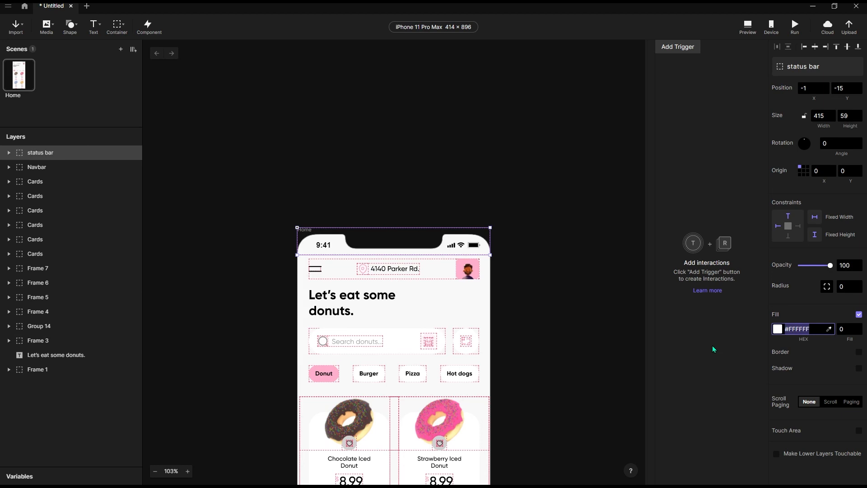
pyautogui.write('F8F8F8')
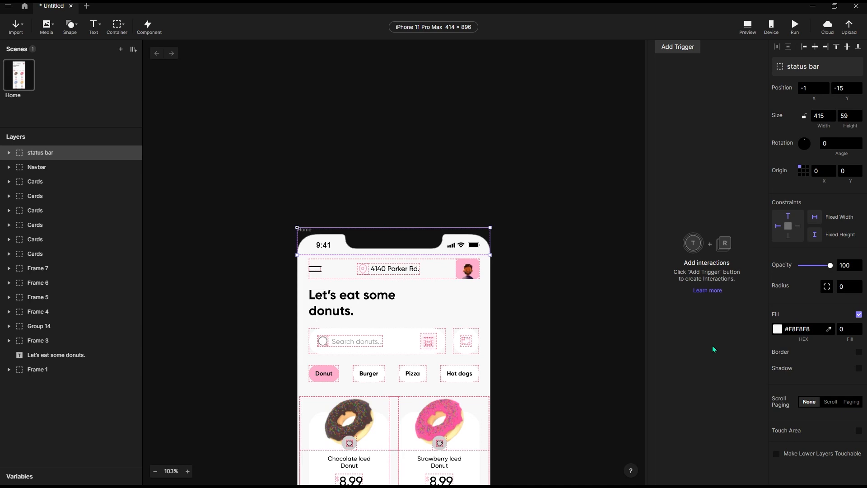
pyautogui.click(850, 340)
pyautogui.write('10')
pyautogui.press('Return')
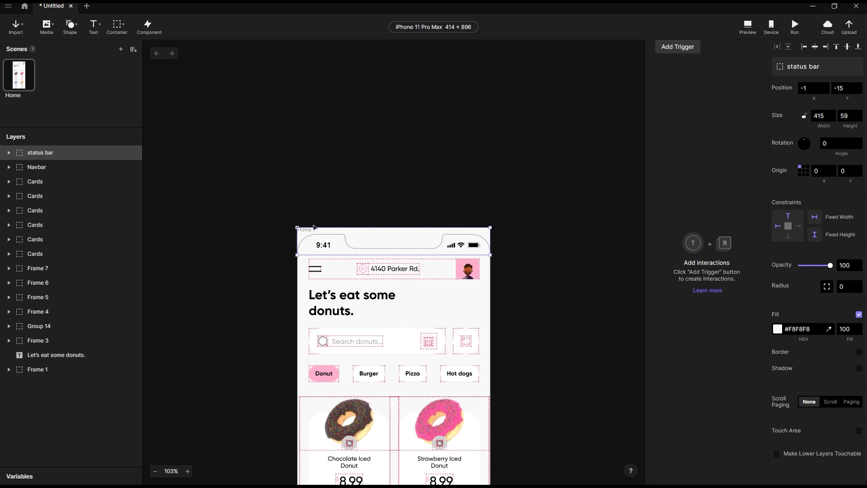
# Move the Navbar up to the bottom edge of the phone screen, at Y 800.
pyautogui.scroll(-1, 316, 216)
pyautogui.scroll(-1, 324, 281)
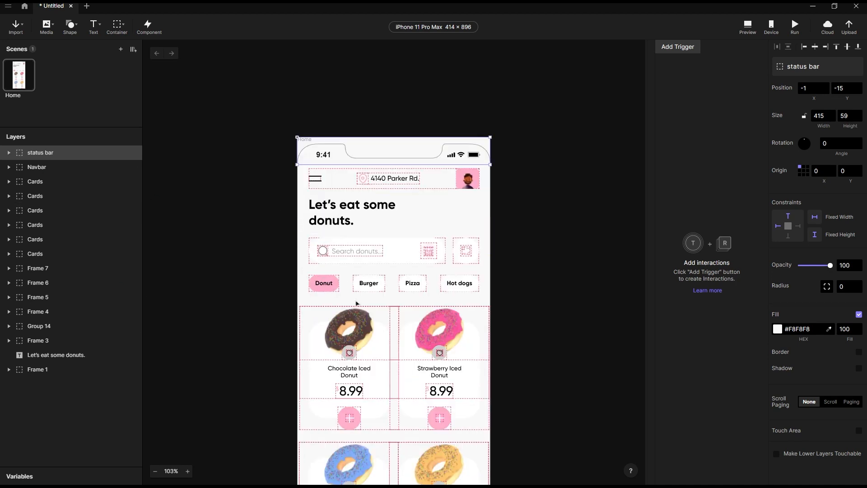
pyautogui.scroll(-1, 330, 320)
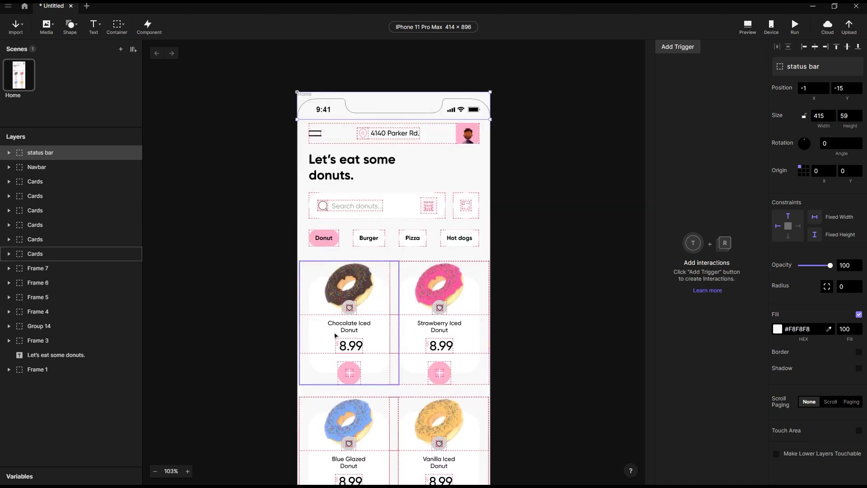
pyautogui.scroll(-6, 305, 272)
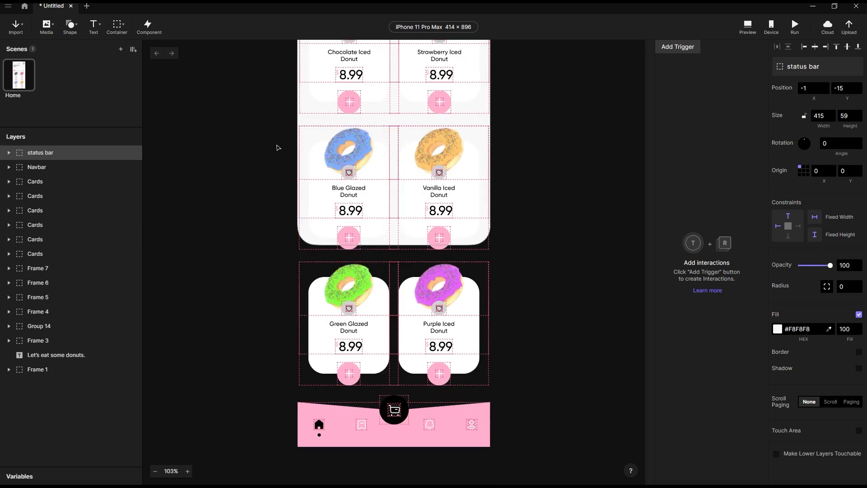
pyautogui.scroll(7, 293, 225)
pyautogui.scroll(-7, 287, 217)
pyautogui.click(434, 440)
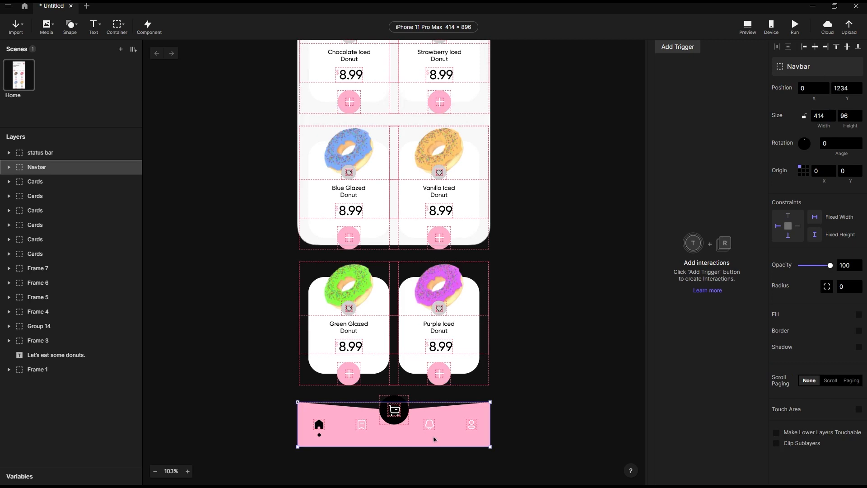
pyautogui.moveTo(449, 442); pyautogui.dragTo(450, 240)
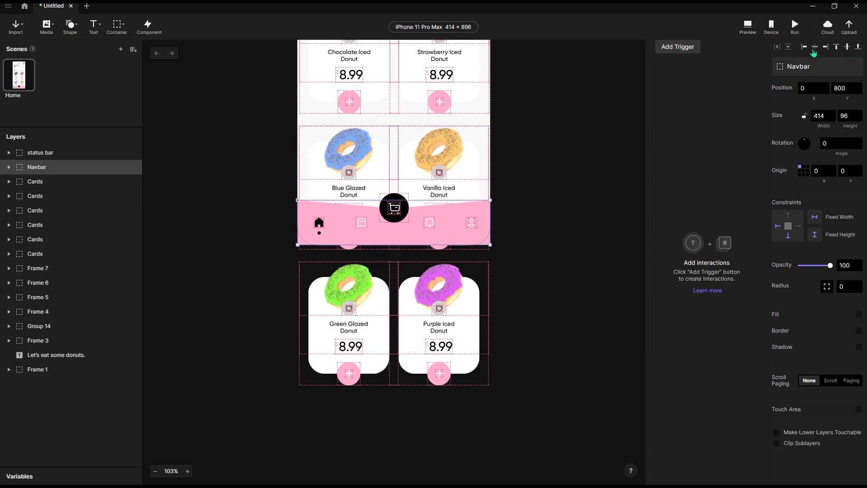
# Draw a container below the status bar and resize it to about 415 × 739, reaching down to the Navbar.
pyautogui.scroll(7, 373, 250)
pyautogui.scroll(1, 373, 249)
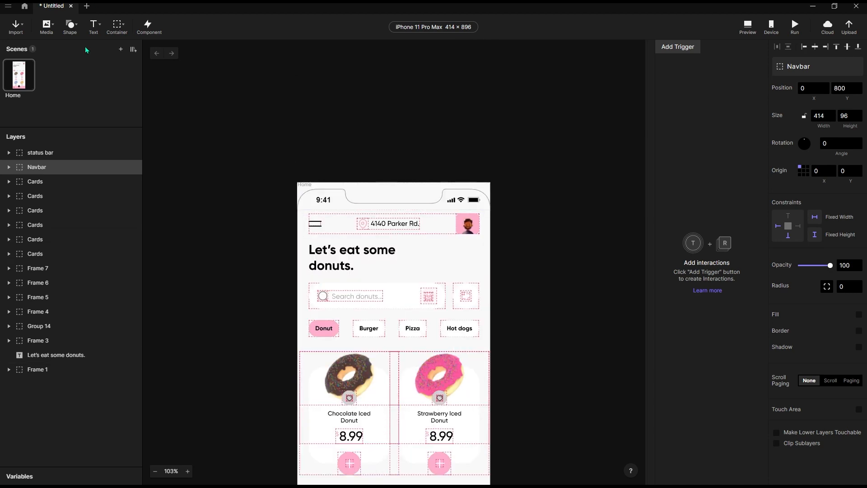
pyautogui.click(123, 26)
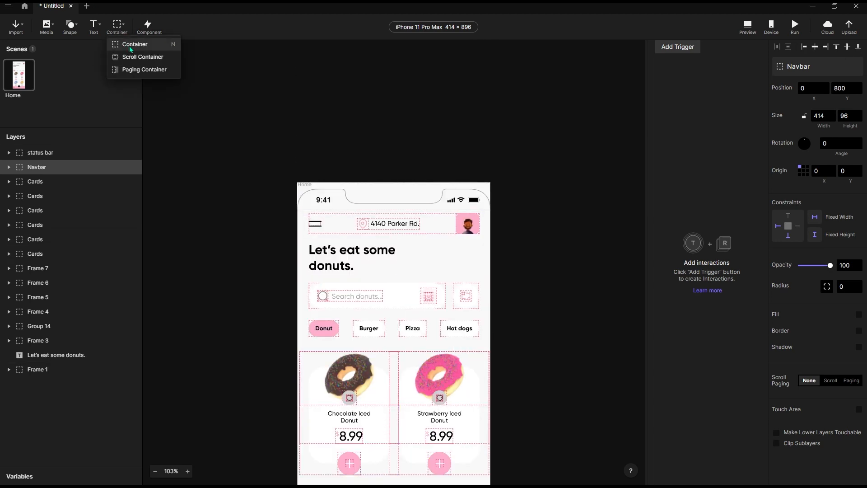
pyautogui.click(145, 49)
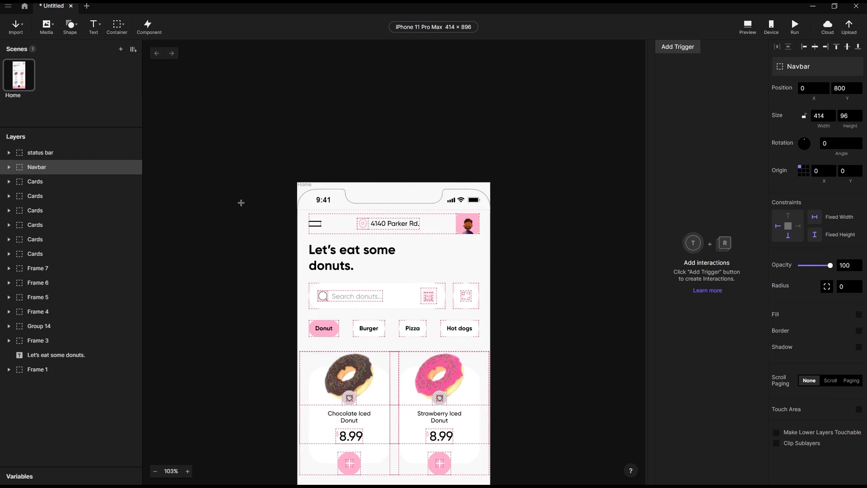
pyautogui.moveTo(298, 209)
pyautogui.mouseDown()
pyautogui.moveTo(380, 338)
pyautogui.moveTo(399, 429)
pyautogui.moveTo(434, 452)
pyautogui.moveTo(490, 462)
pyautogui.mouseUp()
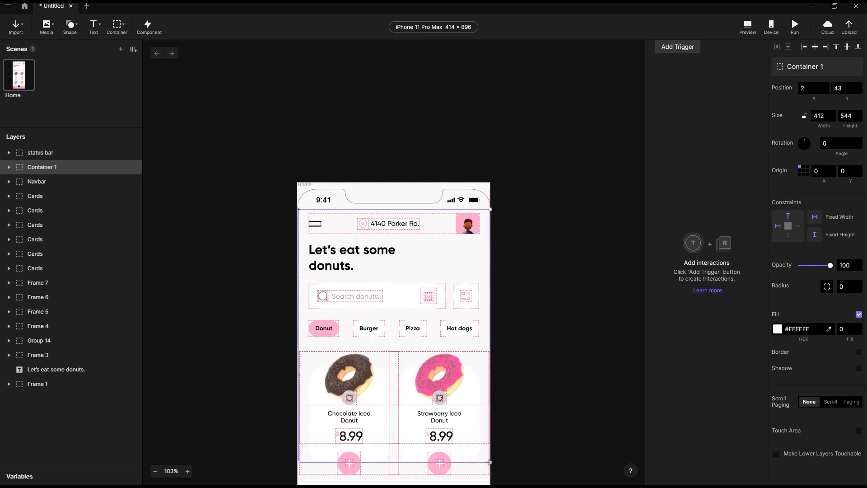
pyautogui.moveTo(298, 322); pyautogui.dragTo(293, 322)
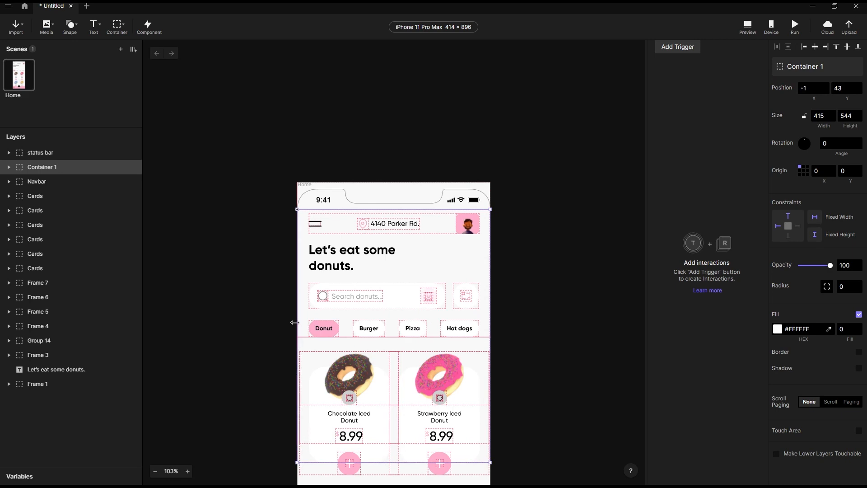
pyautogui.scroll(-5, 452, 271)
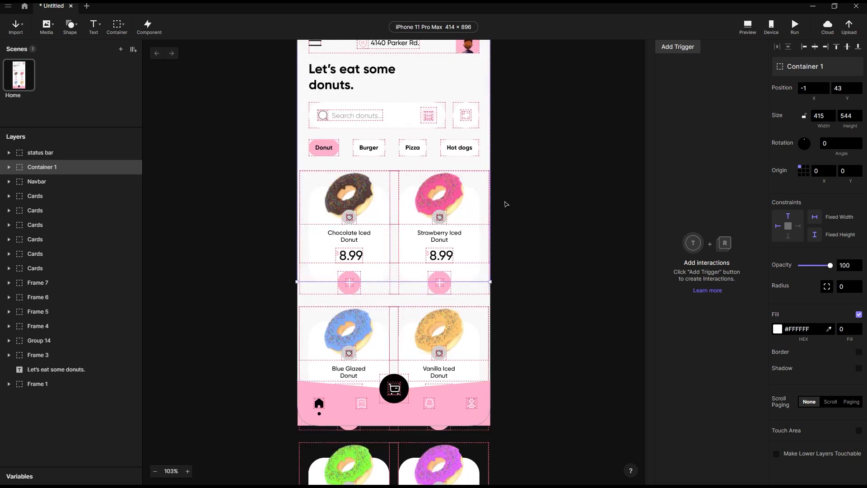
pyautogui.moveTo(430, 281); pyautogui.dragTo(434, 371)
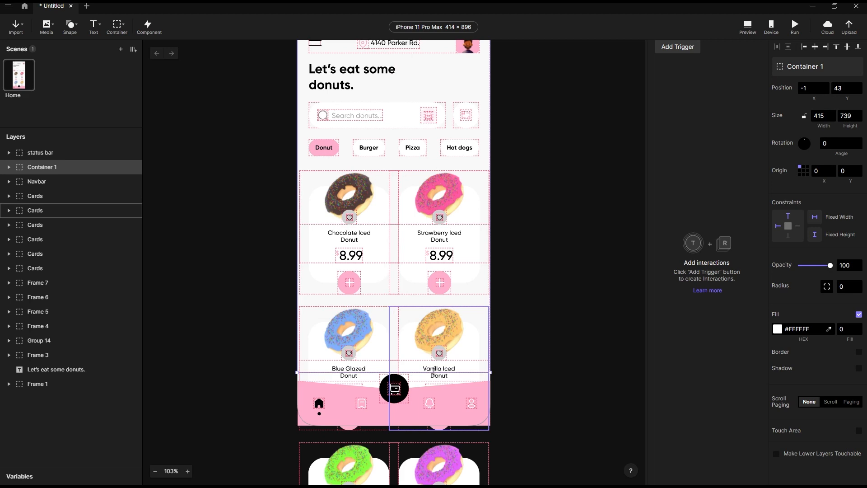
# Rename the new container "scroll" and place the Navbar layer above it.
pyautogui.doubleClick(54, 168)
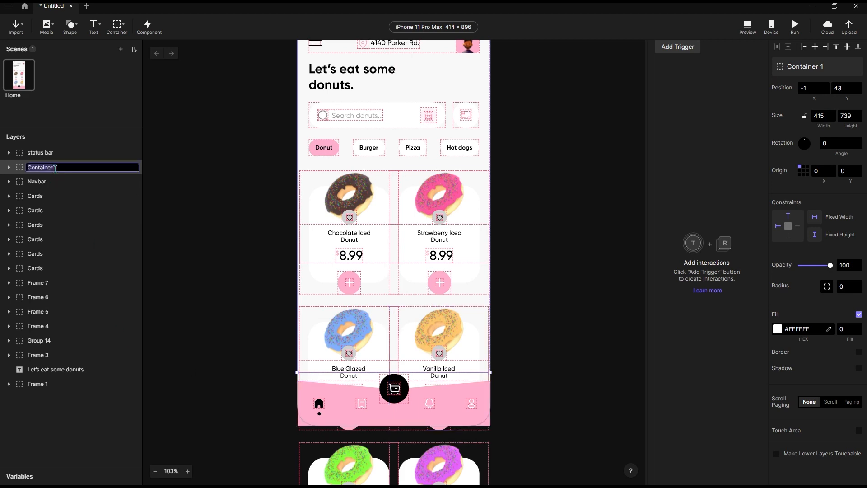
pyautogui.write('scroll')
pyautogui.press('Return')
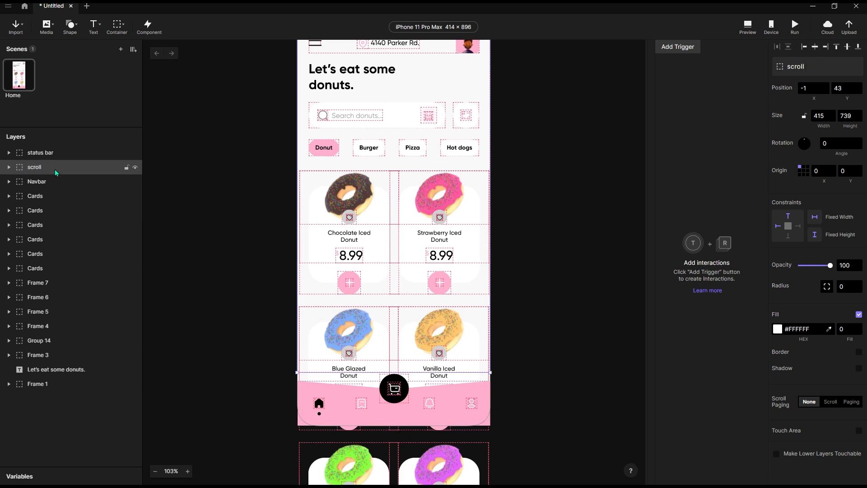
pyautogui.click(50, 181)
pyautogui.moveTo(53, 183); pyautogui.dragTo(52, 167)
# Nest all layers from the first Cards through Frame 1 inside the scroll container and set its Scroll Paging to Scroll.
pyautogui.click(32, 195)
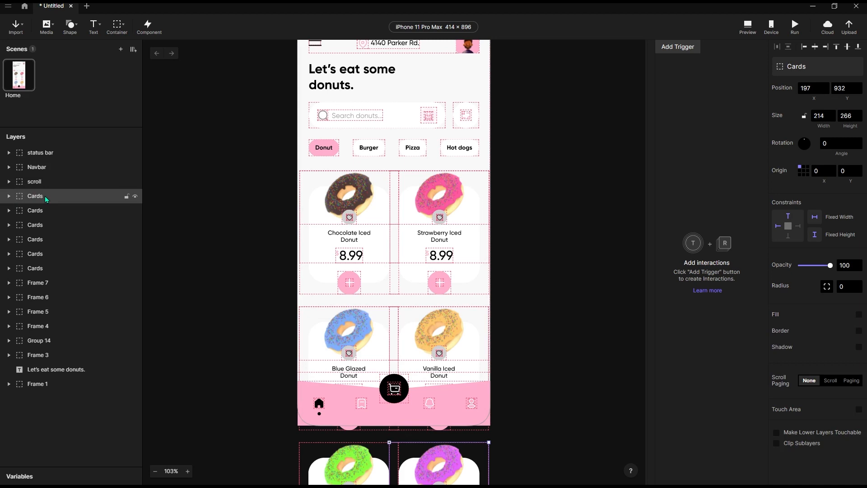
pyautogui.keyDown('shift'); pyautogui.click(50, 384); pyautogui.keyUp('shift')
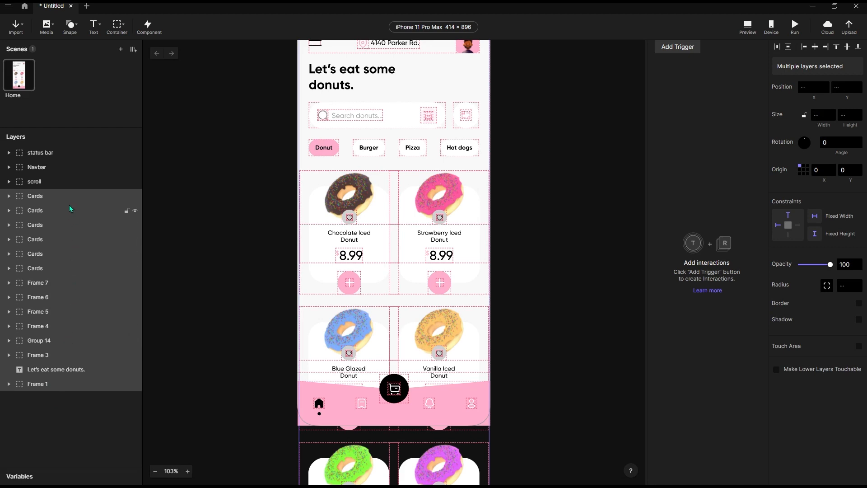
pyautogui.moveTo(59, 182); pyautogui.dragTo(59, 182)
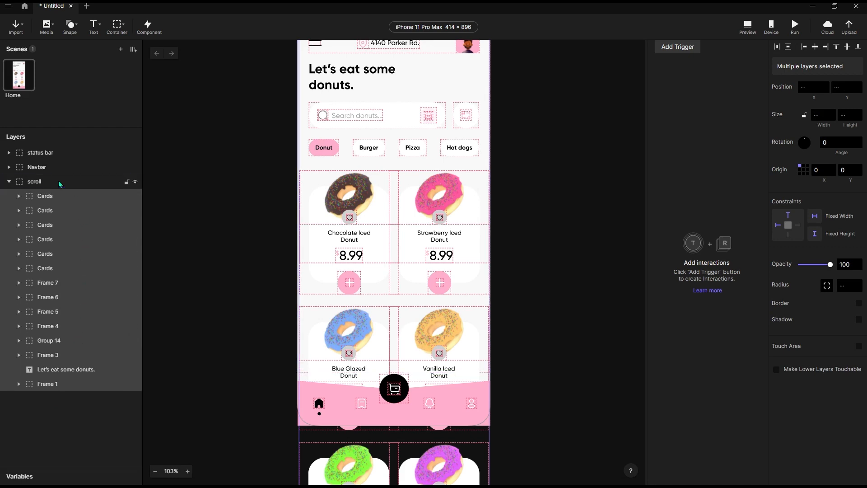
pyautogui.click(9, 182)
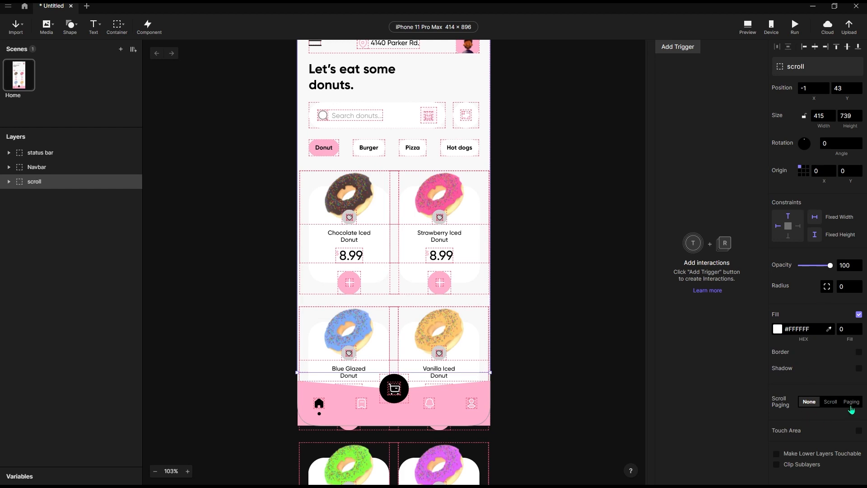
pyautogui.click(831, 402)
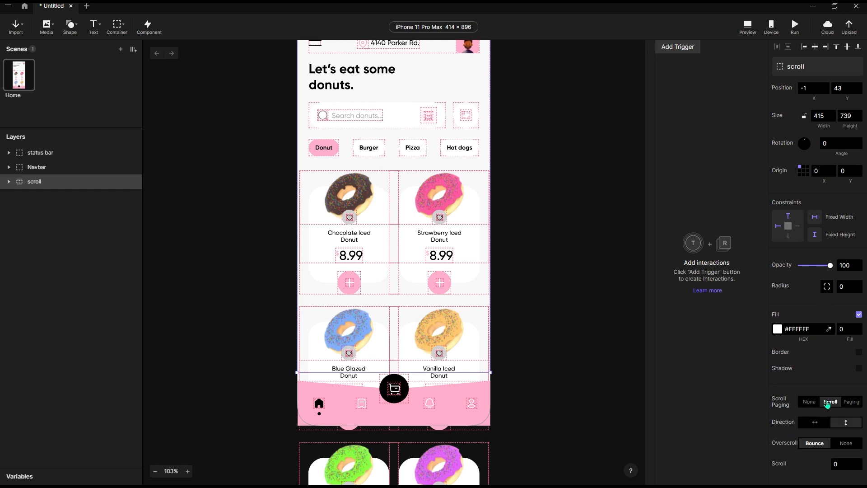
# Preview the Home scene, test its vertical scrolling and minimize the preview window.
pyautogui.scroll(-2, 828, 411)
pyautogui.click(745, 27)
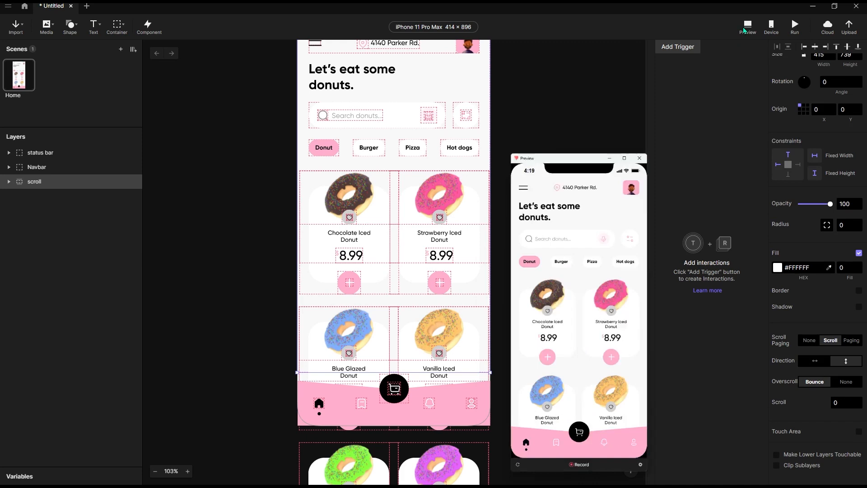
pyautogui.scroll(-3, 642, 203)
pyautogui.moveTo(627, 339); pyautogui.dragTo(635, 367)
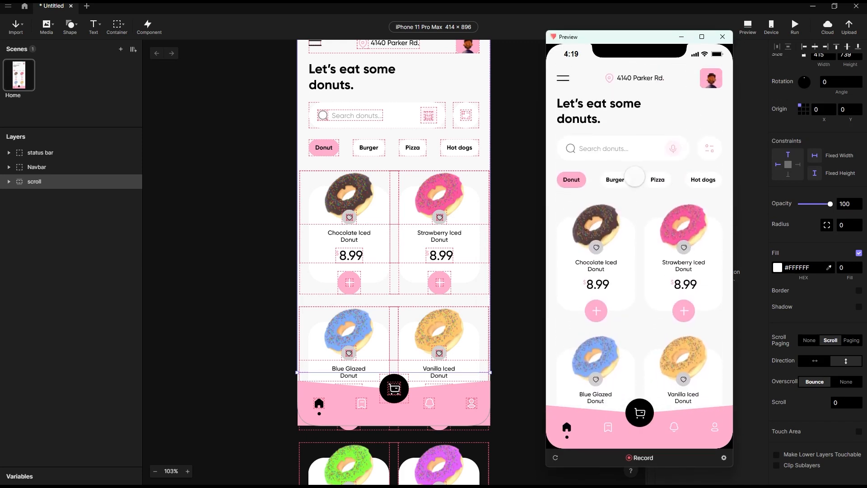
pyautogui.moveTo(652, 293); pyautogui.dragTo(688, 285)
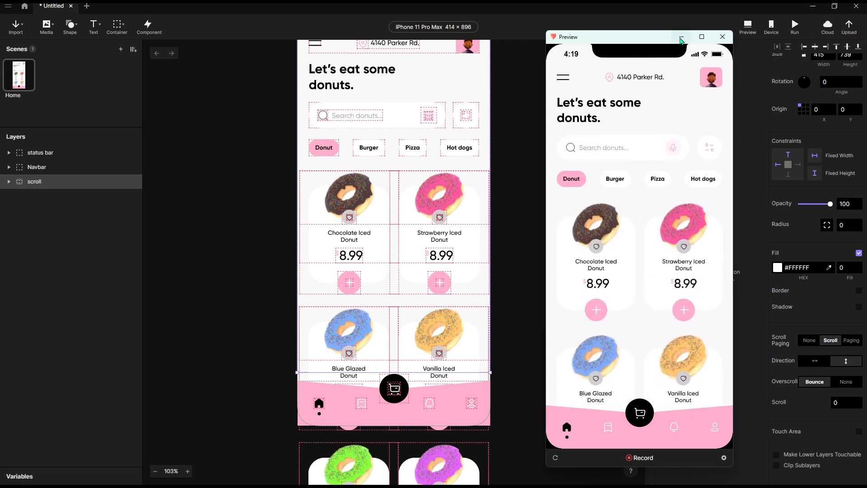
pyautogui.click(680, 38)
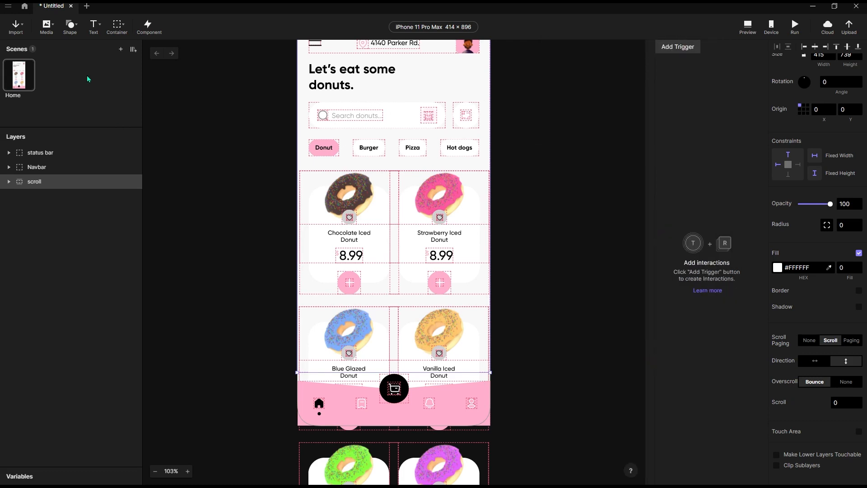
# Add a second scene, then switch to Figma and export the Donut frame into it with the ProtoPie plugin.
pyautogui.click(120, 49)
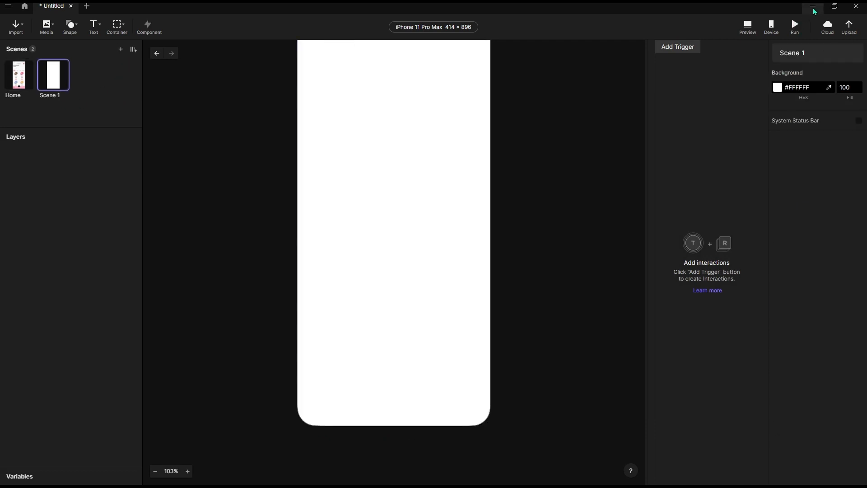
pyautogui.click(813, 14)
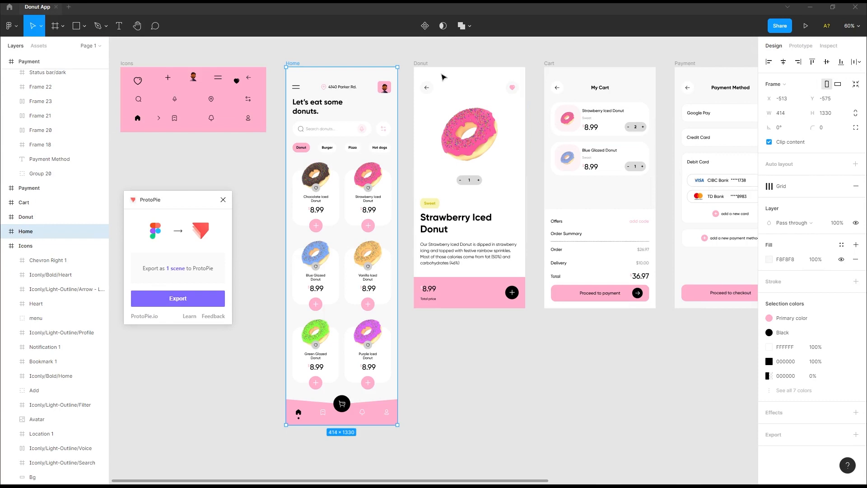
pyautogui.click(424, 65)
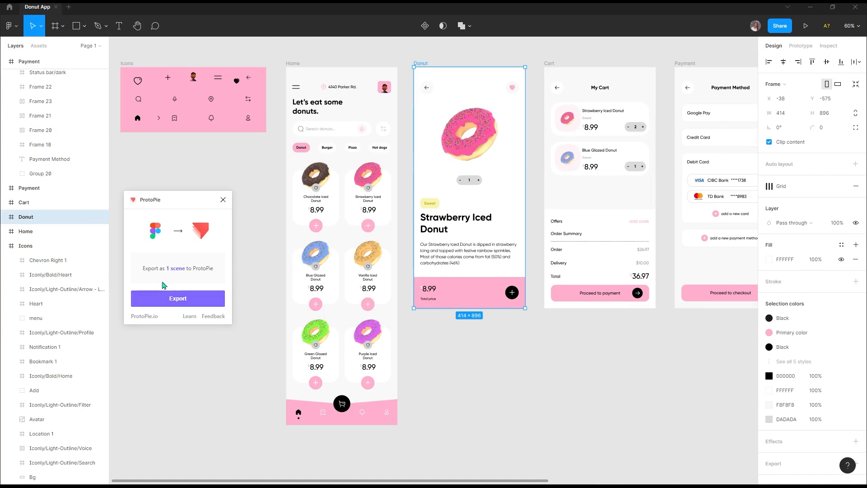
pyautogui.click(192, 302)
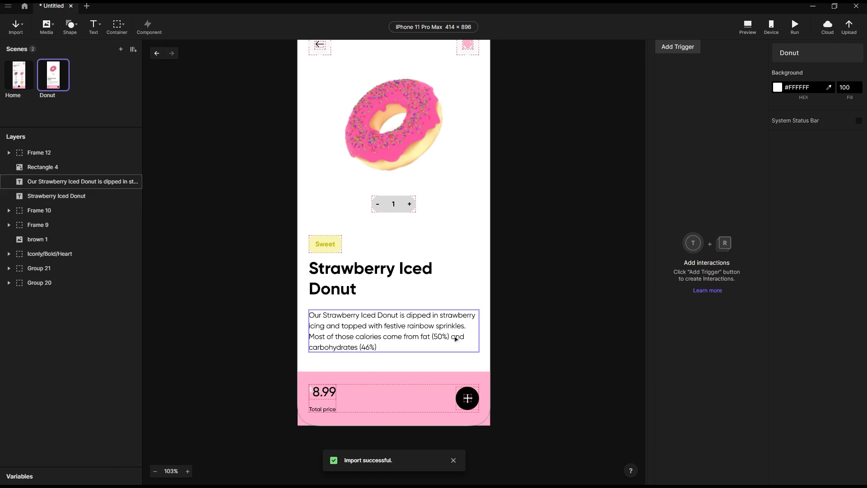
# Turn on the System Status Bar for the Donut scene.
pyautogui.scroll(3, 461, 339)
pyautogui.scroll(-1, 224, 108)
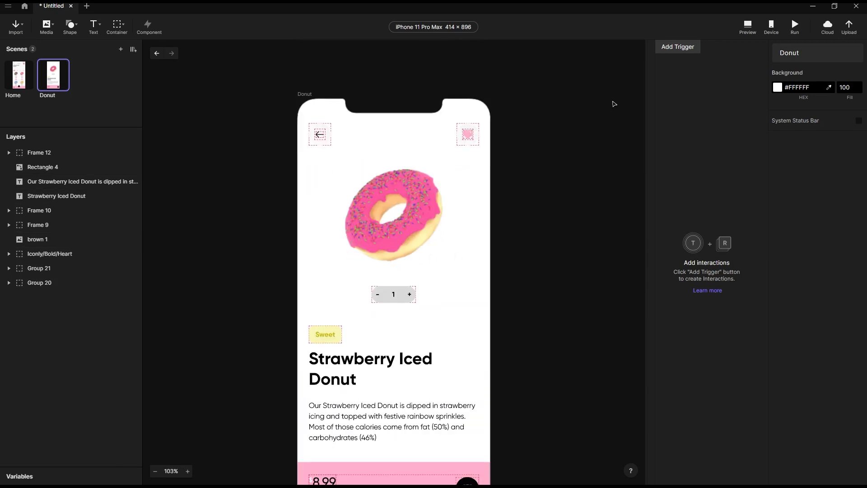
pyautogui.click(859, 121)
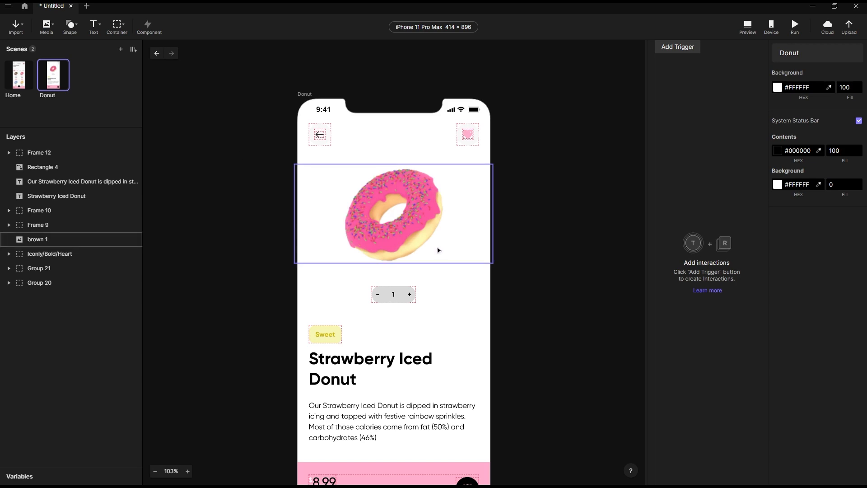
pyautogui.scroll(-1, 429, 194)
pyautogui.scroll(3, 479, 201)
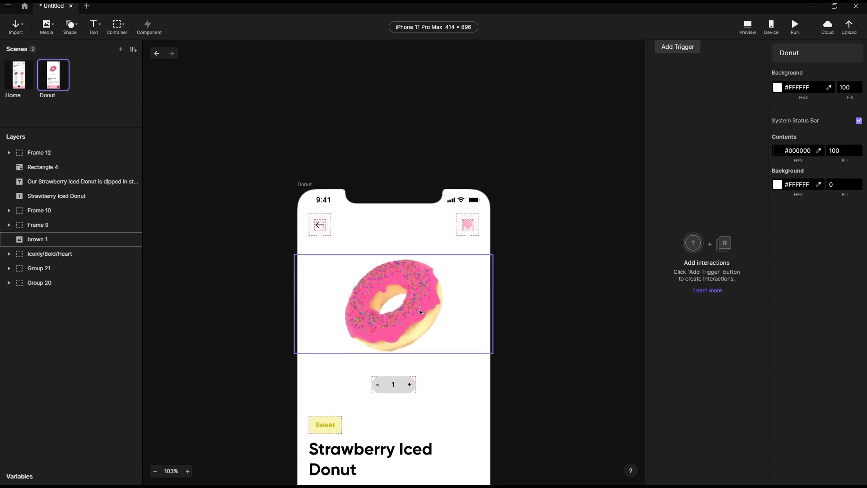
pyautogui.hotkey('ctrl', 'z')
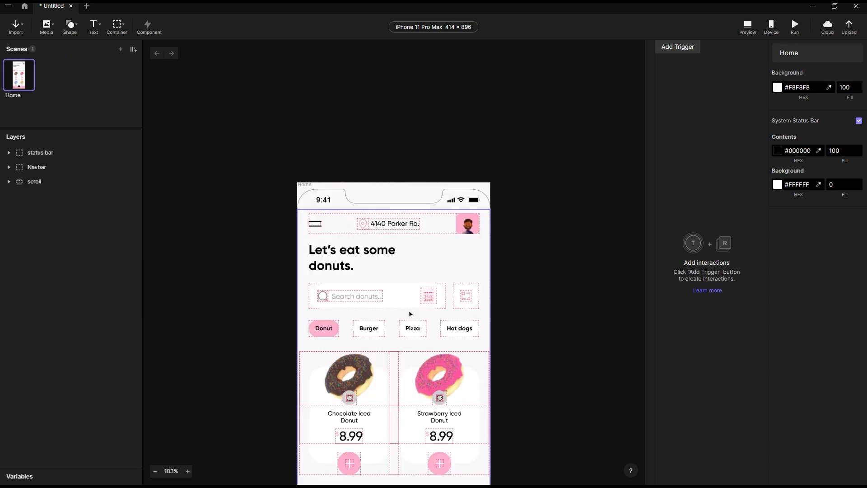
pyautogui.hotkey('ctrl', 'shift', 'z')
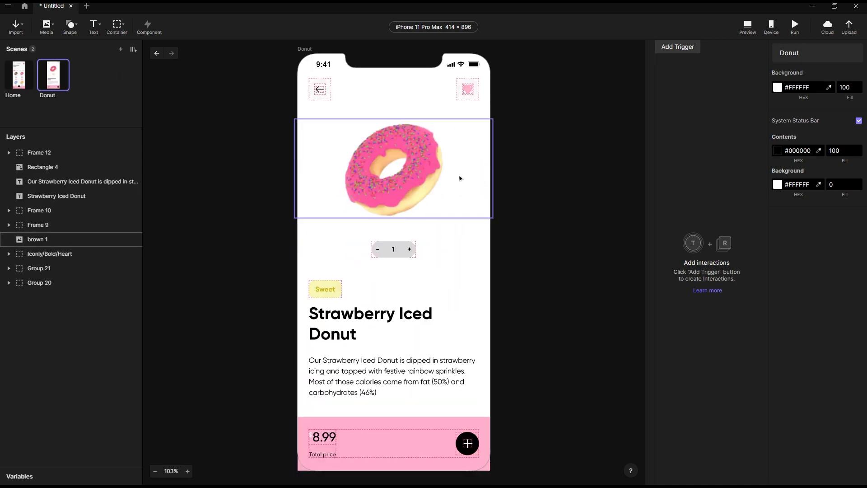
# Delete the brown 1 donut image from the Donut scene and import the donut video file in its place.
pyautogui.click(430, 183)
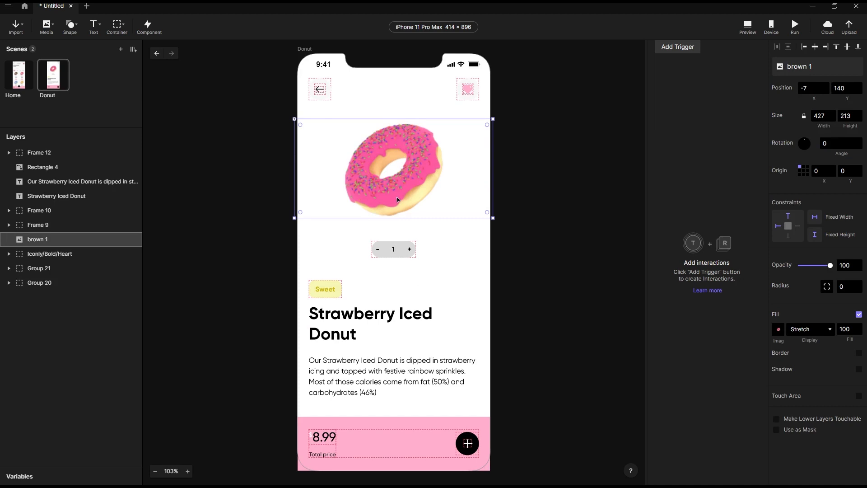
pyautogui.press('Delete')
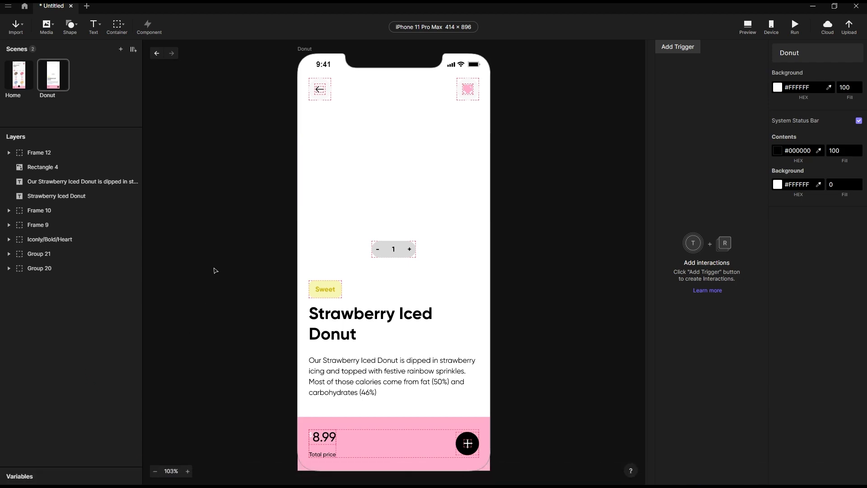
pyautogui.moveTo(271, 480)
pyautogui.moveTo(230, 198); pyautogui.dragTo(253, 180)
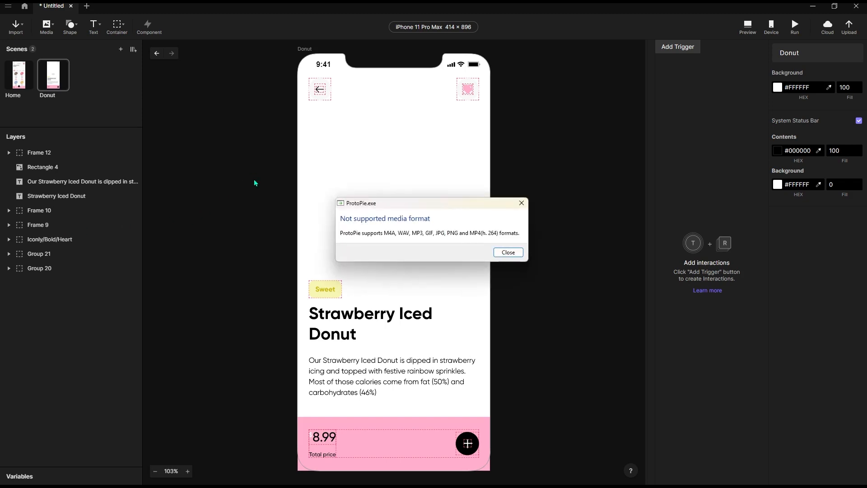
pyautogui.click(509, 253)
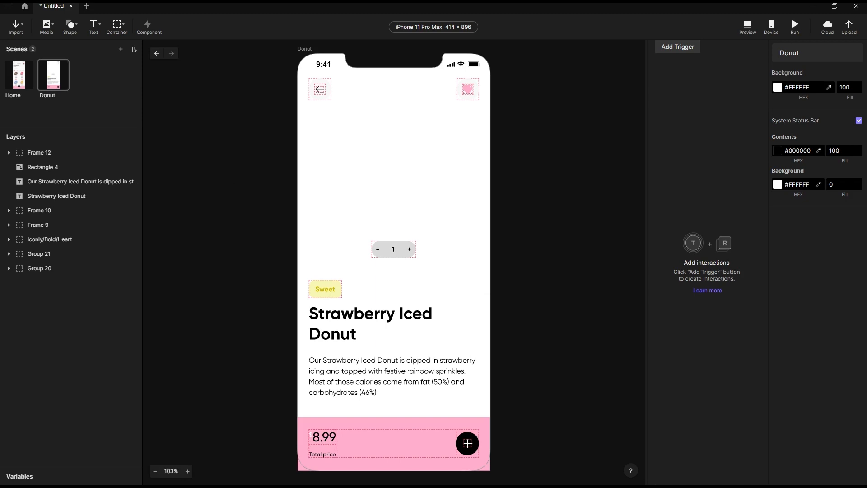
pyautogui.moveTo(156, 312); pyautogui.dragTo(329, 201)
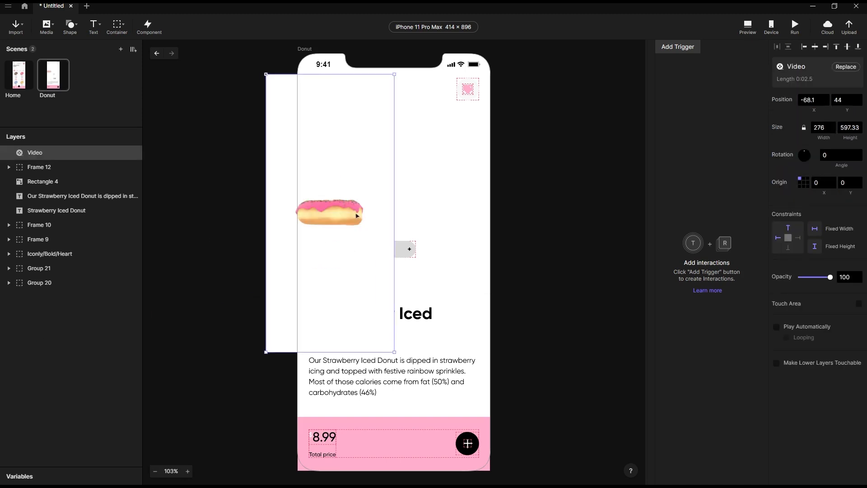
# Scale the video to 414 × 896 and position it at X 0 and Y about -172.
pyautogui.moveTo(341, 232); pyautogui.dragTo(373, 210)
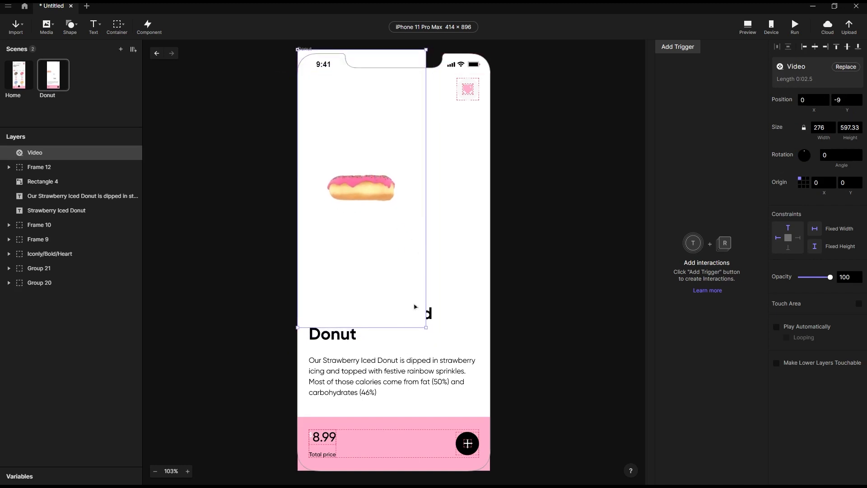
pyautogui.moveTo(426, 329); pyautogui.dragTo(481, 376)
pyautogui.scroll(3, 428, 312)
pyautogui.scroll(-4, 426, 321)
pyautogui.moveTo(427, 353); pyautogui.dragTo(426, 275)
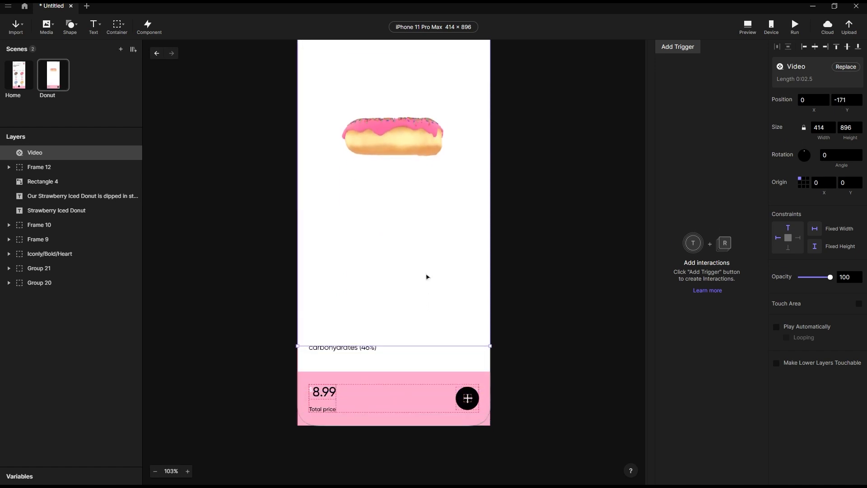
# Move the Video layer to the end of the layer stack behind everything else and preview the Donut scene, then minimize the preview.
pyautogui.scroll(2, 300, 286)
pyautogui.scroll(6, 299, 285)
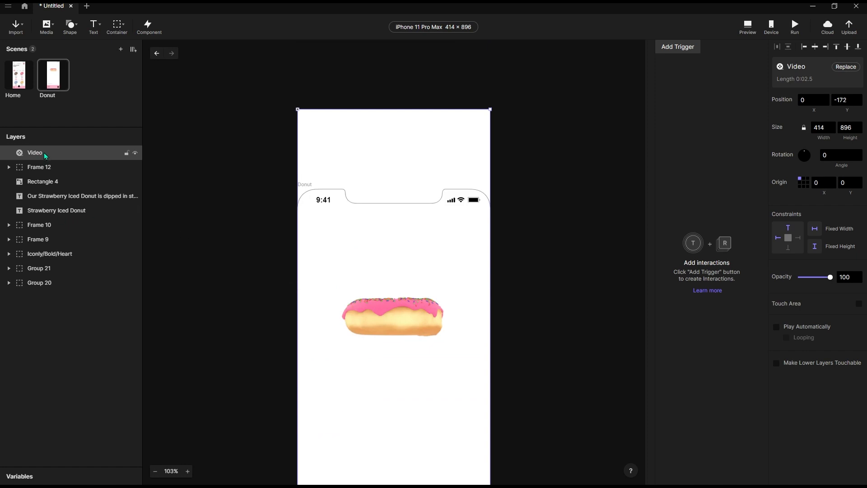
pyautogui.moveTo(44, 158); pyautogui.dragTo(46, 289)
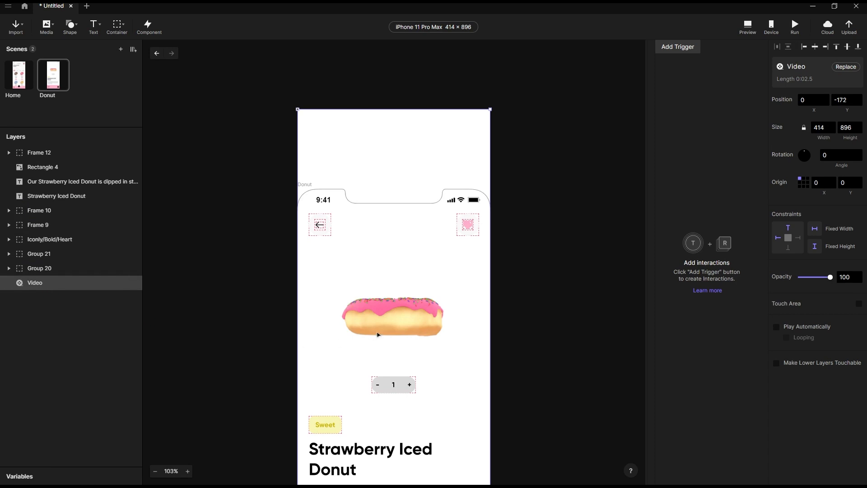
pyautogui.scroll(-4, 400, 280)
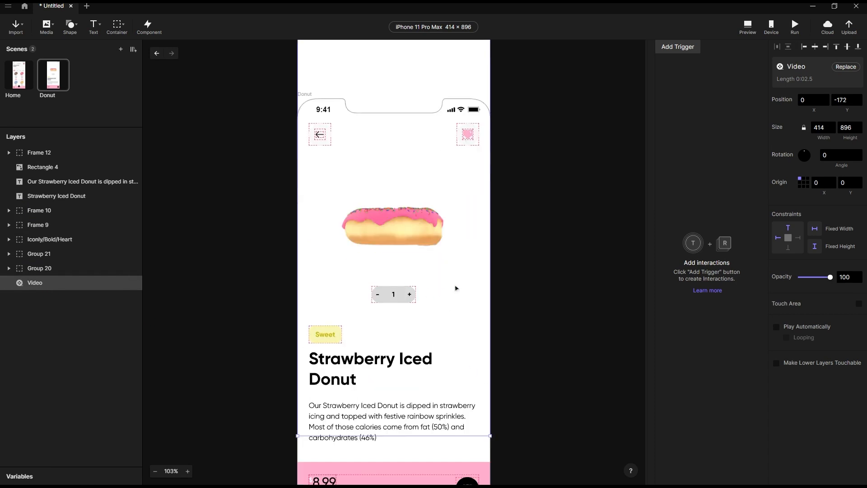
pyautogui.click(748, 34)
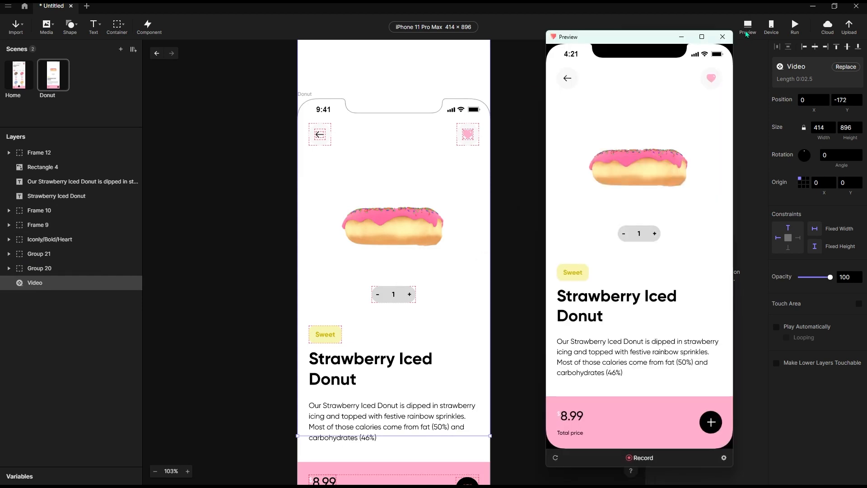
pyautogui.click(681, 39)
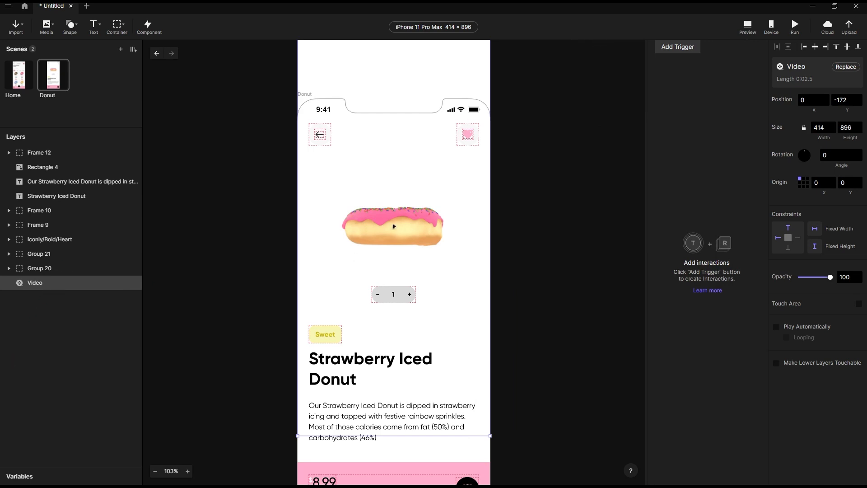
# Nudge the video up to a Y position of -190 so the donut sits higher above the quantity selector.
pyautogui.press('Up')
pyautogui.press('Up')
pyautogui.press('Up')
pyautogui.press('Up')
pyautogui.press('Up')
pyautogui.press('Up')
pyautogui.press('Up')
pyautogui.press('Up')
pyautogui.press('Up')
pyautogui.press('Up')
pyautogui.press('Up')
pyautogui.press('Up')
pyautogui.press('Up')
pyautogui.press('Up')
pyautogui.press('Up')
pyautogui.press('Up')
pyautogui.press('Up')
pyautogui.press('Up')
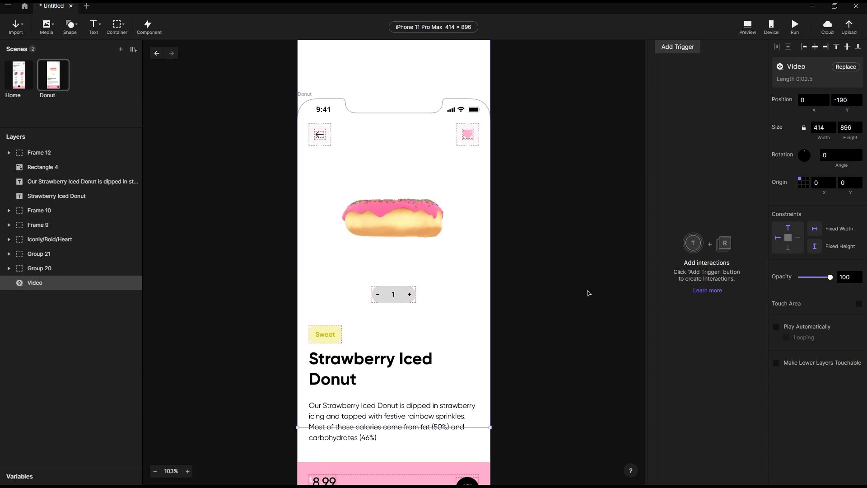
# Add a Tap trigger to the Video layer.
pyautogui.scroll(-5, 382, 298)
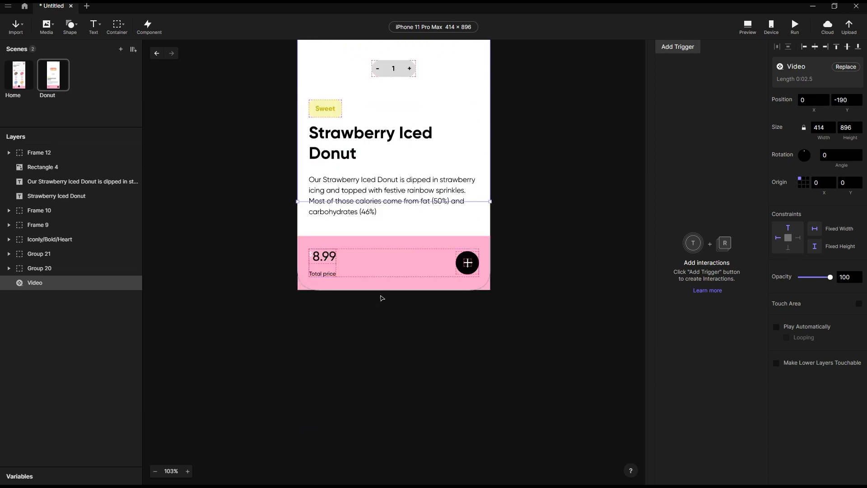
pyautogui.scroll(5, 382, 299)
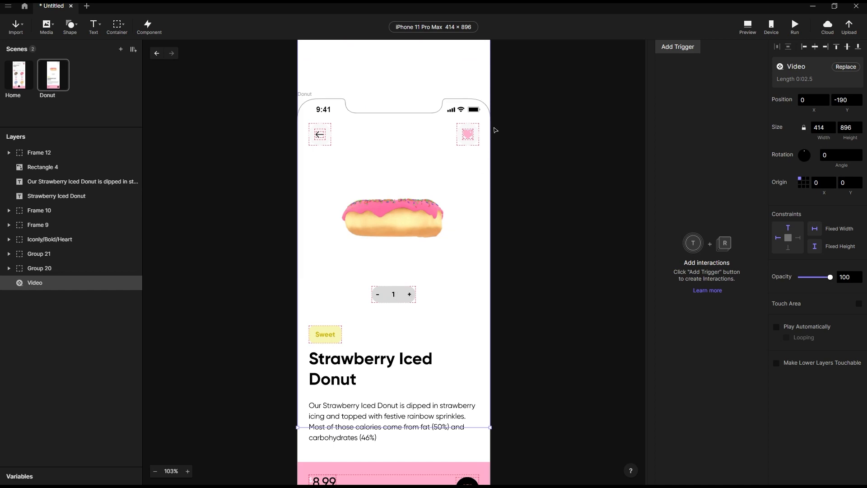
pyautogui.click(682, 48)
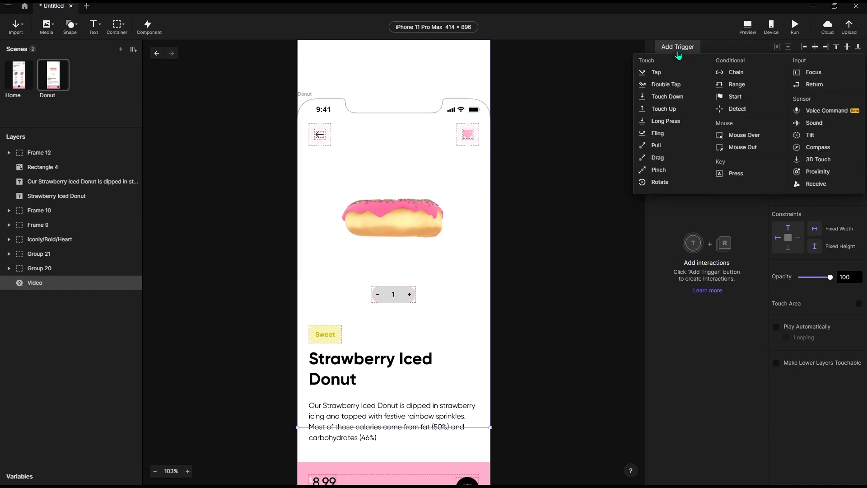
pyautogui.click(664, 75)
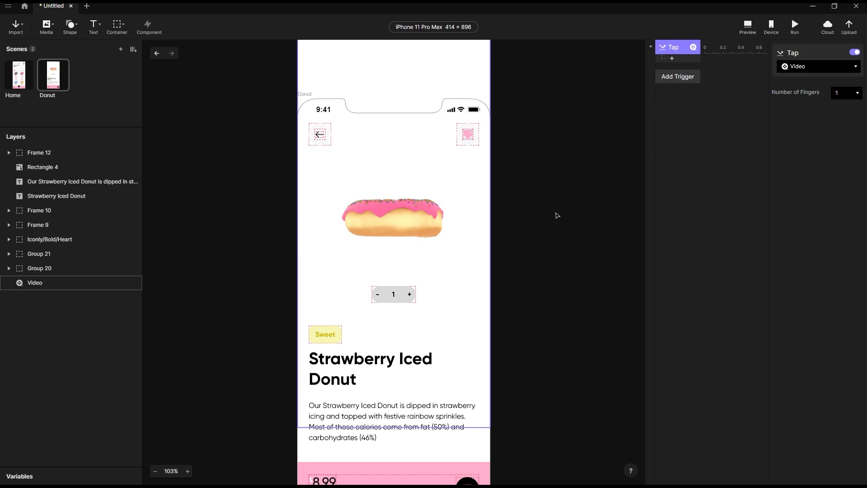
# Draw a rectangle about 33 × 36 over the plus sign at the end of the quantity selector.
pyautogui.click(409, 296)
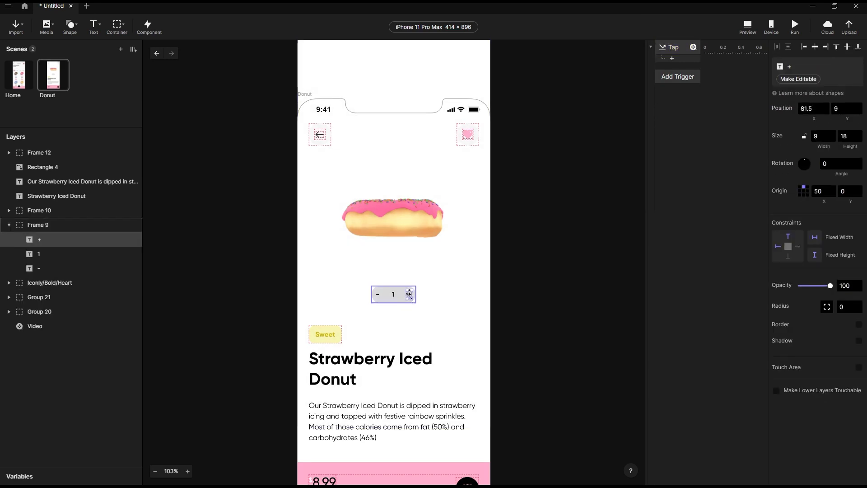
pyautogui.scroll(5, 409, 295)
pyautogui.moveTo(391, 294)
pyautogui.mouseDown()
pyautogui.moveTo(372, 298)
pyautogui.moveTo(392, 299)
pyautogui.mouseUp()
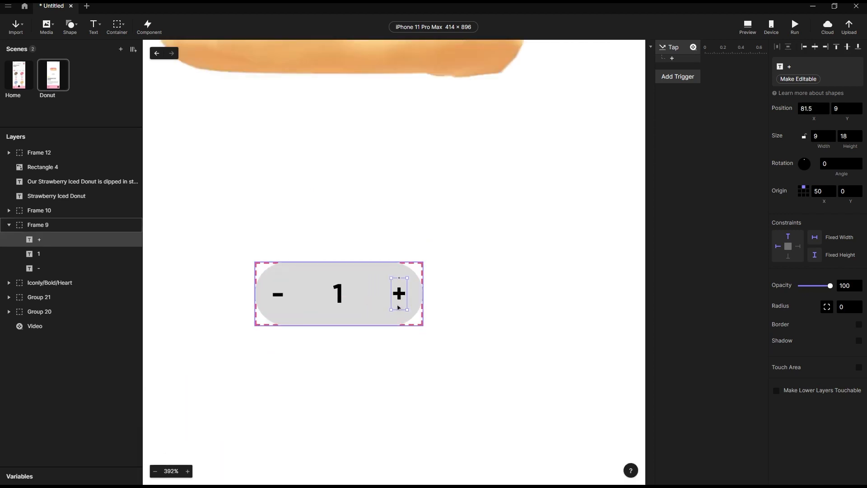
pyautogui.click(418, 228)
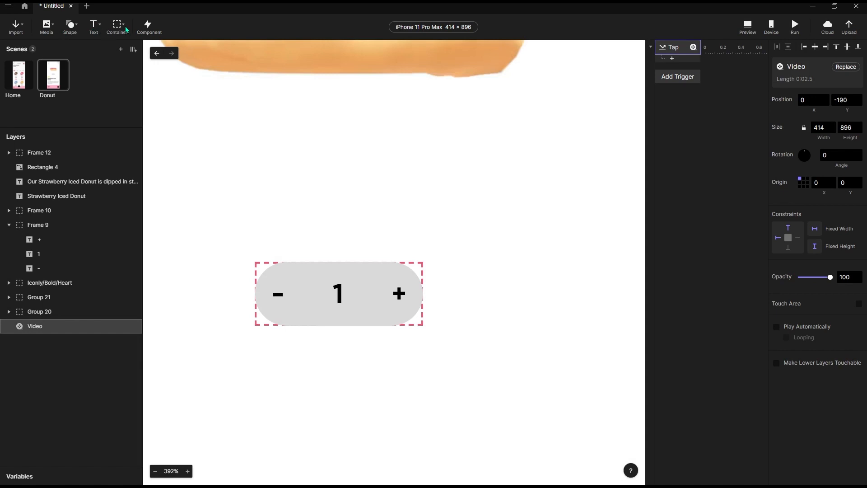
pyautogui.click(73, 28)
pyautogui.click(87, 44)
pyautogui.moveTo(371, 265)
pyautogui.mouseDown()
pyautogui.moveTo(424, 329)
pyautogui.moveTo(397, 308)
pyautogui.moveTo(443, 284)
pyautogui.moveTo(406, 311)
pyautogui.mouseUp()
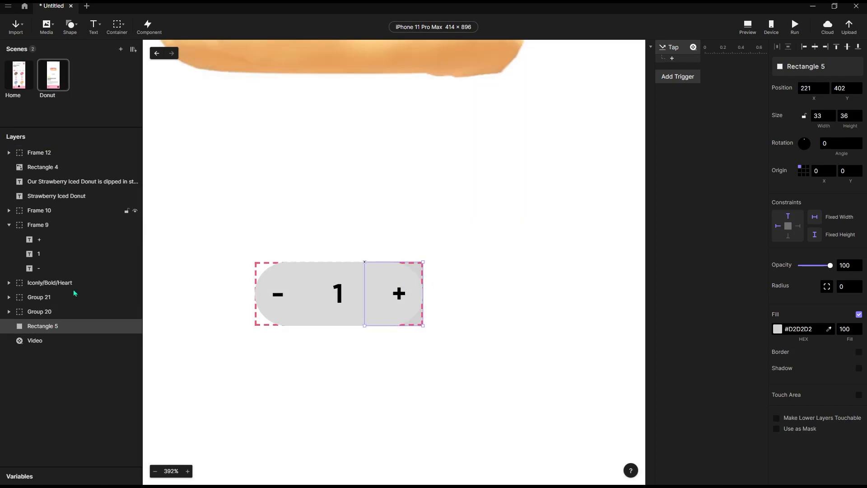
# Move the new rectangle layer to just below Frame 12 and set its fill opacity to 0.
pyautogui.moveTo(66, 326); pyautogui.dragTo(57, 160)
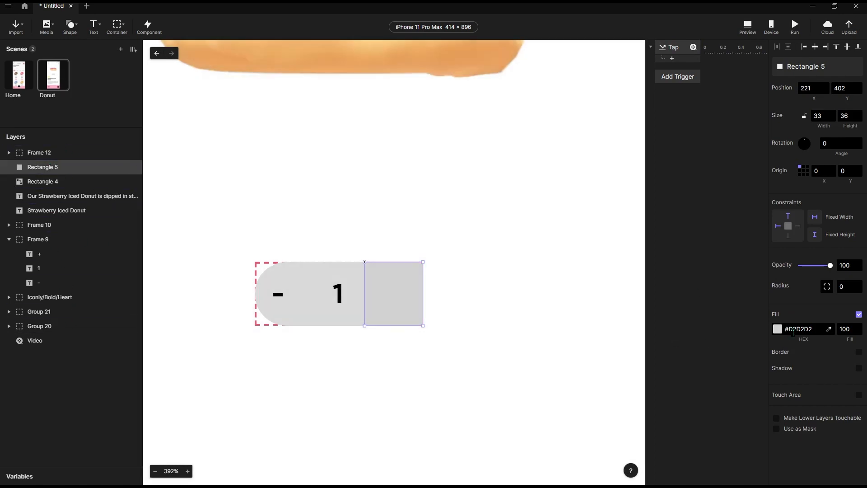
pyautogui.doubleClick(845, 329)
pyautogui.write('0')
pyautogui.press('Return')
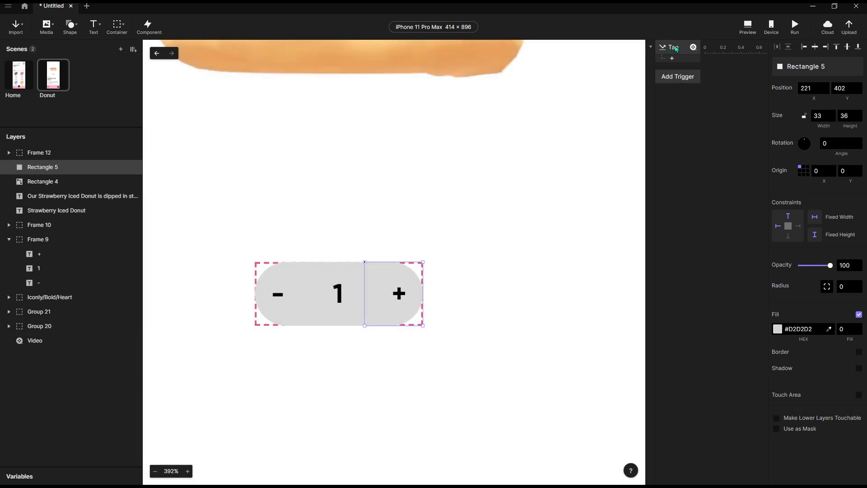
pyautogui.click(676, 49)
pyautogui.click(803, 66)
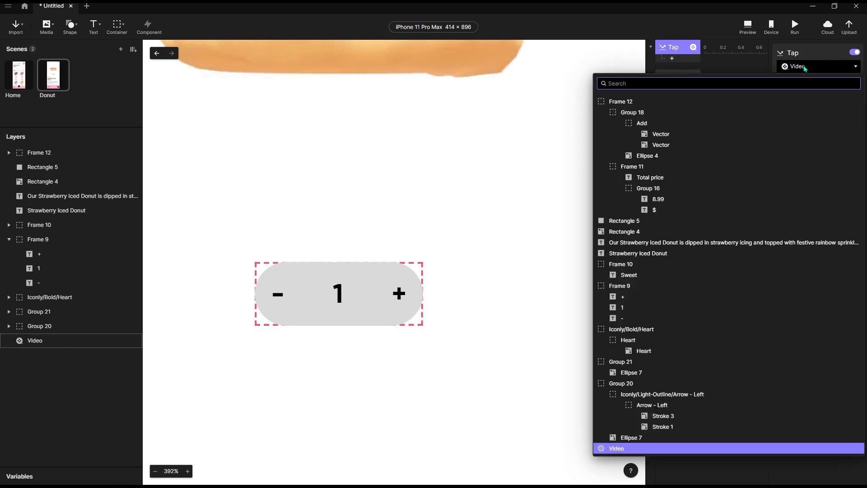
pyautogui.click(723, 61)
# Rename the Rectangle 5 layer as "add button".
pyautogui.click(38, 170)
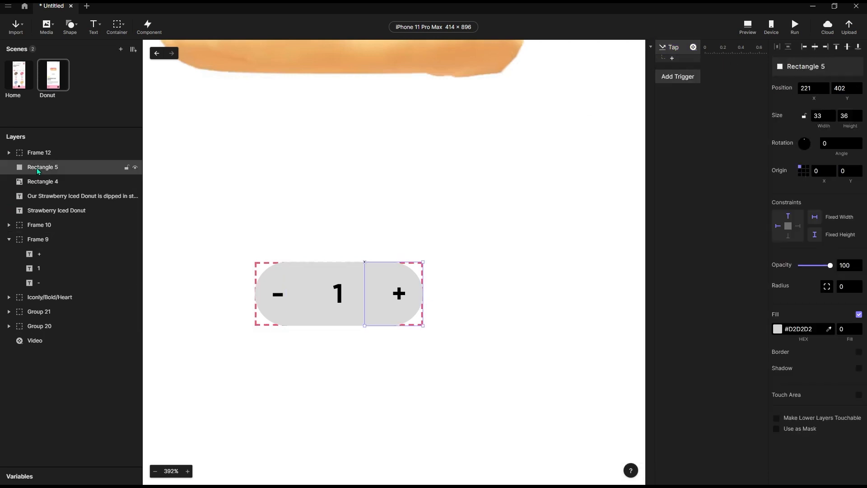
pyautogui.doubleClick(38, 169)
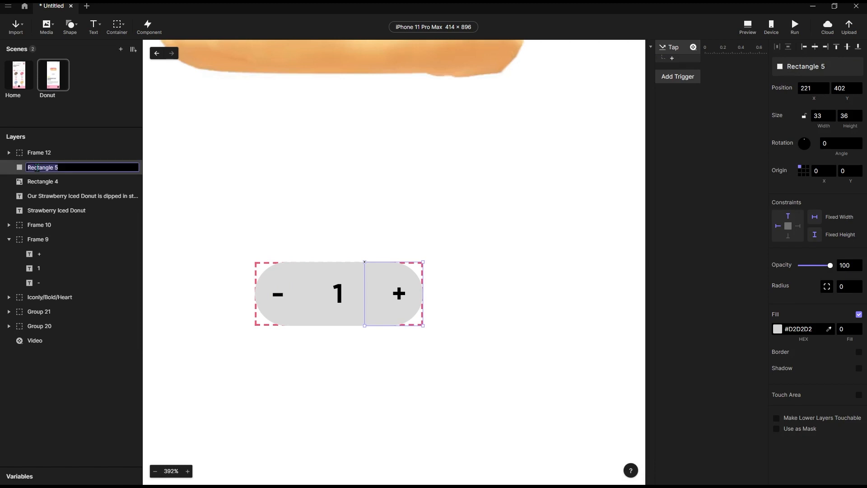
pyautogui.write('ta')
pyautogui.press('Return')
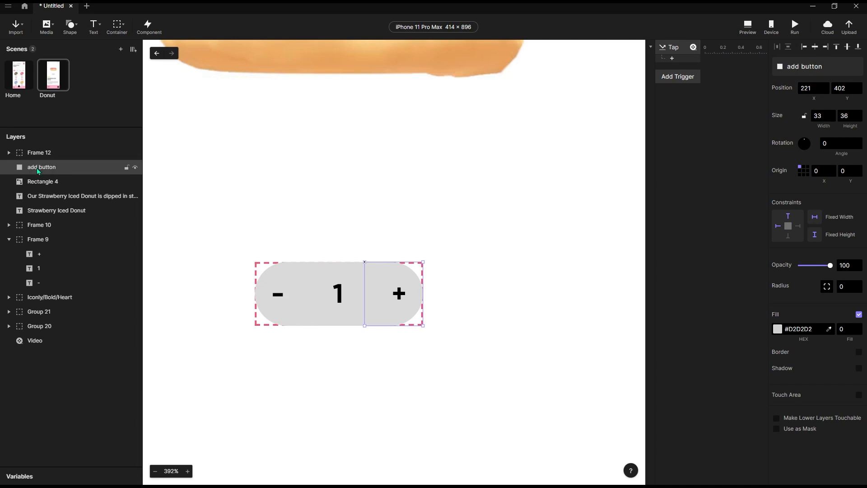
# Change the Tap trigger's target from the Video layer to the add button layer.
pyautogui.click(683, 50)
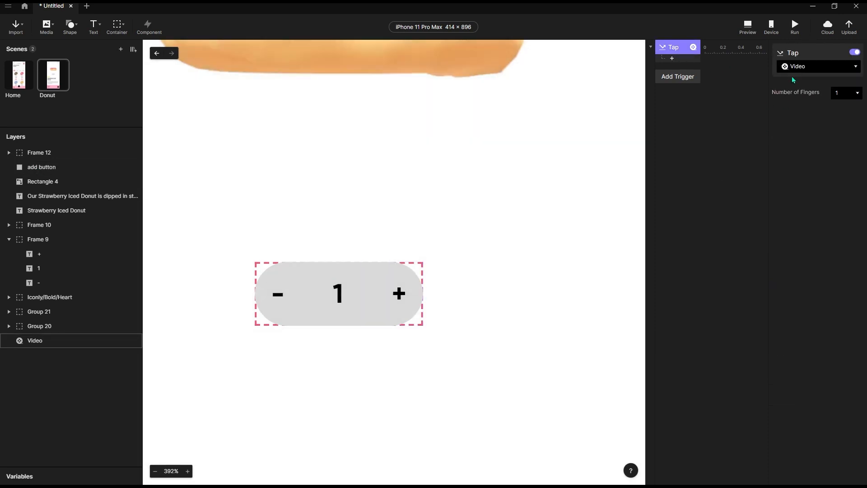
pyautogui.click(802, 67)
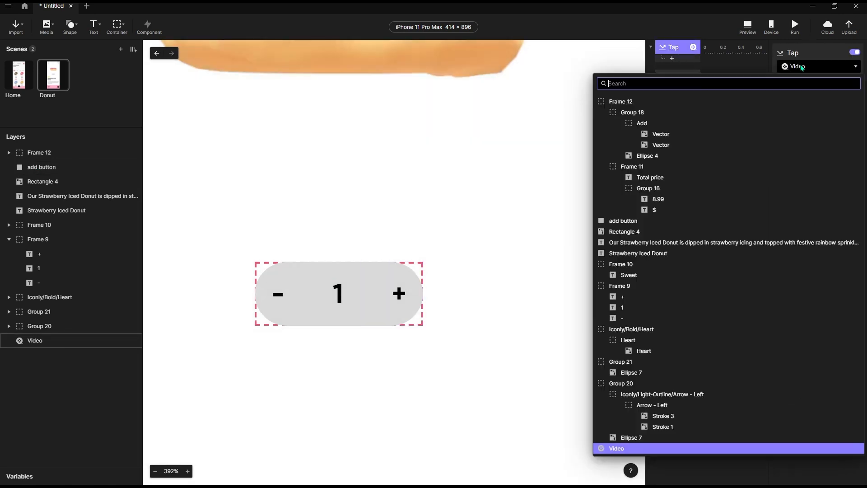
pyautogui.click(620, 221)
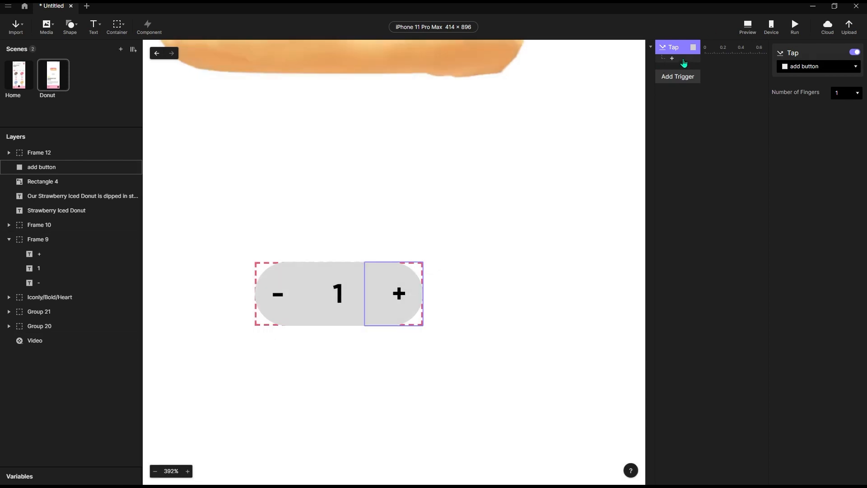
# Add a Text response to the add button's Tap trigger and check its available target layers.
pyautogui.click(683, 59)
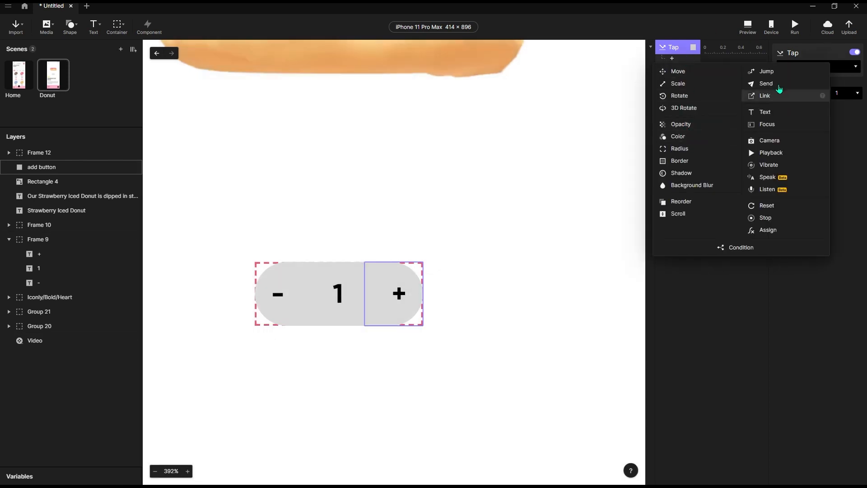
pyautogui.click(764, 112)
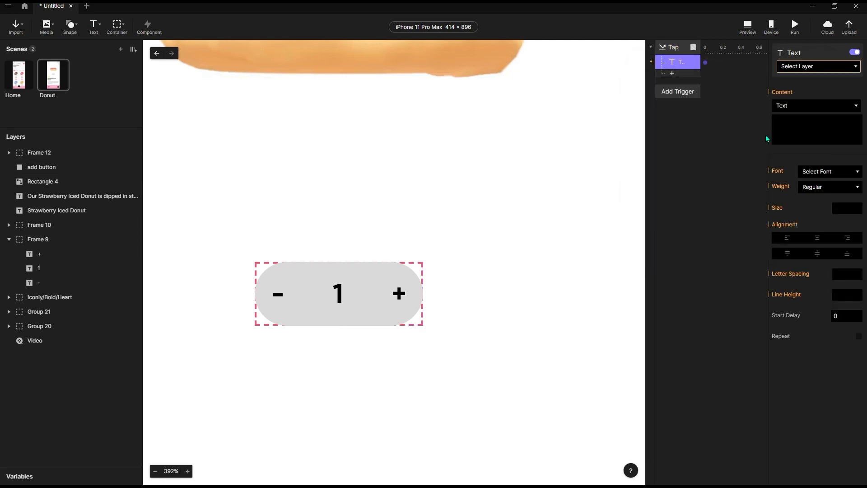
pyautogui.click(833, 70)
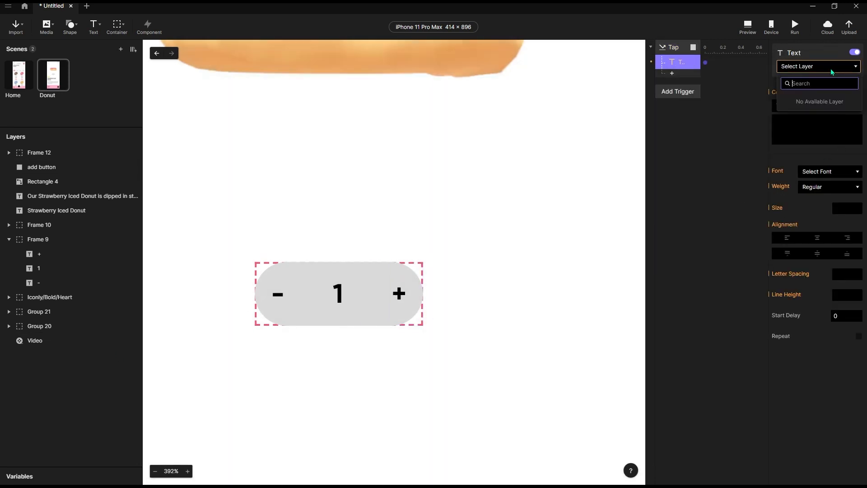
pyautogui.click(760, 71)
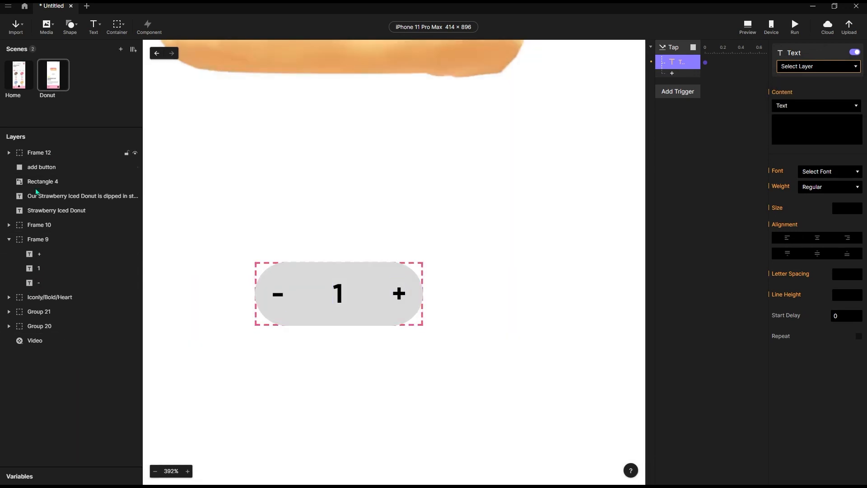
# Make the quantity text layer 1 editable and target it with the Text response, using the formula 1+1 as content.
pyautogui.click(39, 270)
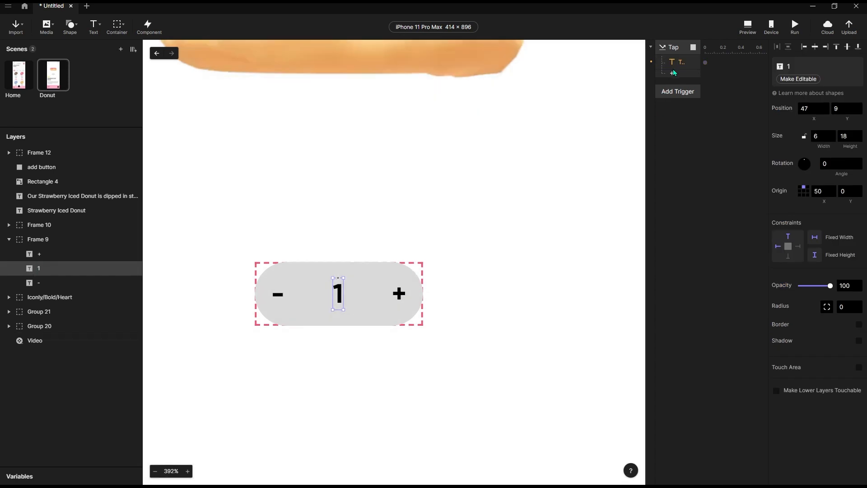
pyautogui.click(806, 81)
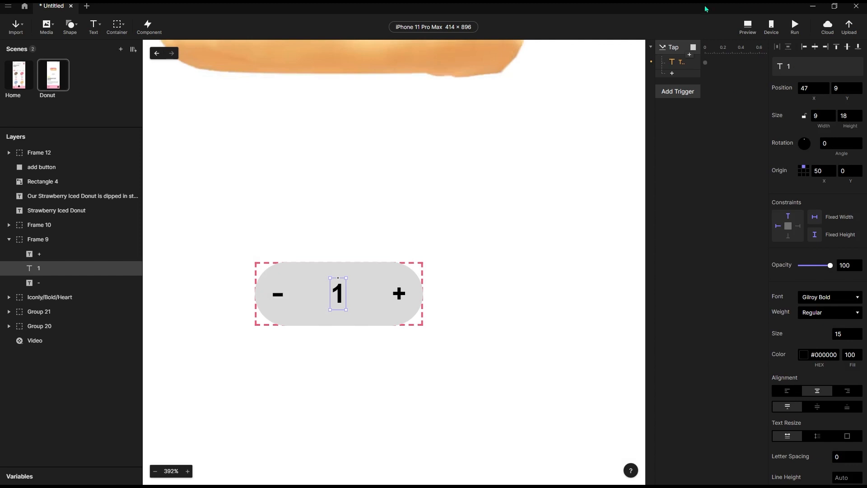
pyautogui.click(684, 63)
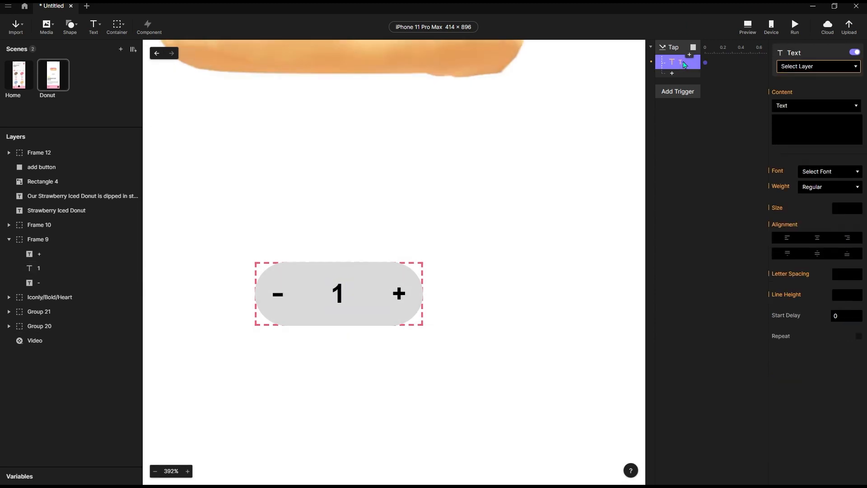
pyautogui.click(817, 70)
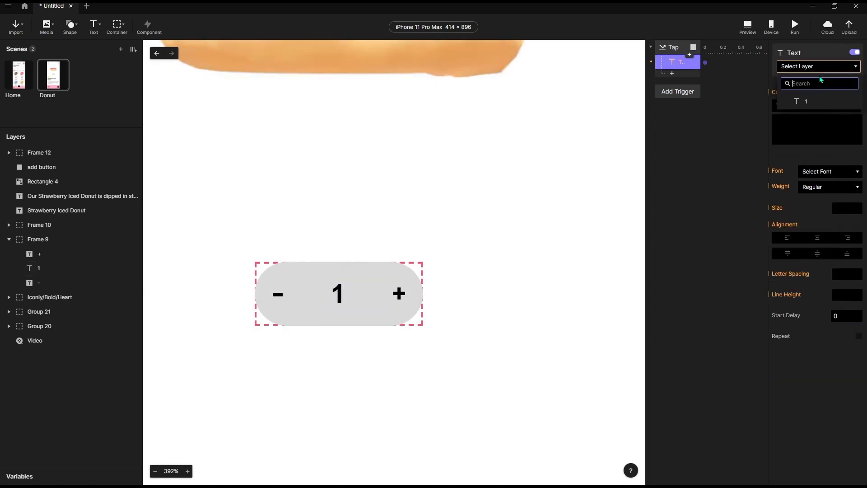
pyautogui.click(829, 104)
pyautogui.click(809, 106)
pyautogui.click(802, 126)
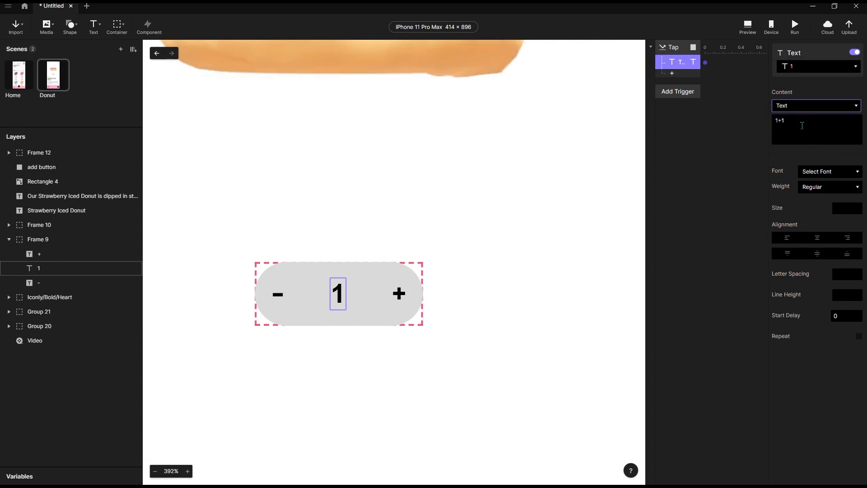
pyautogui.click(797, 119)
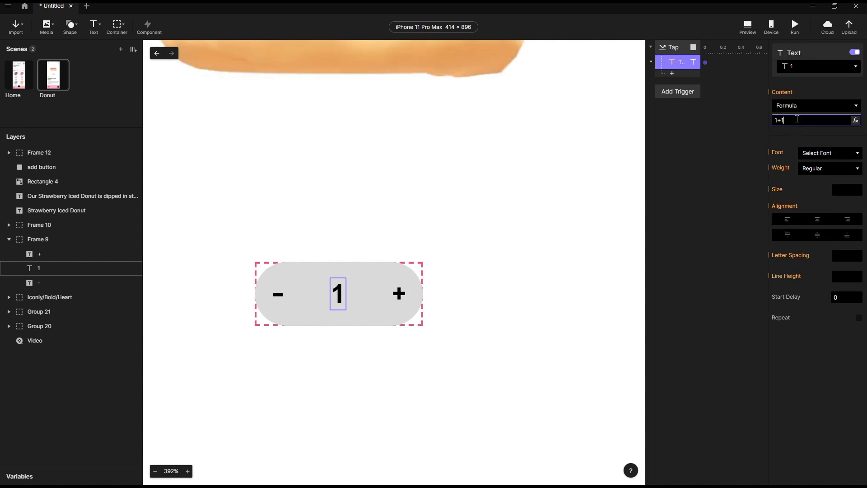
pyautogui.press('Return')
# Preview the Donut scene and test the quantity change with the plus sign.
pyautogui.click(748, 27)
pyautogui.click(655, 233)
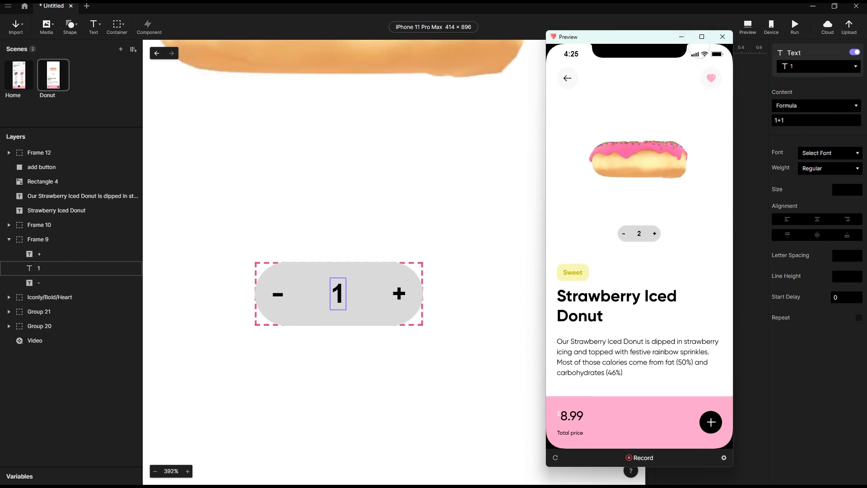
pyautogui.click(681, 38)
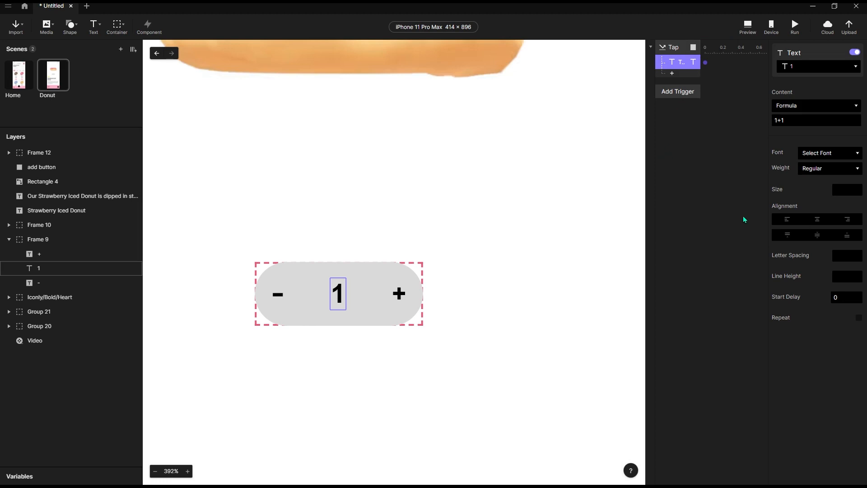
# Make the 8.99 price text in Group 16 editable.
pyautogui.scroll(-5, 343, 397)
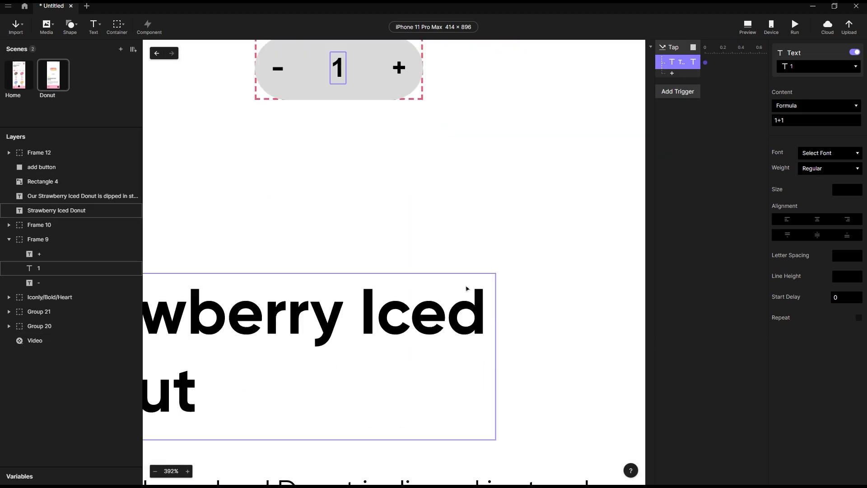
pyautogui.scroll(-3, 465, 291)
pyautogui.scroll(-5, 401, 303)
pyautogui.scroll(3, 420, 320)
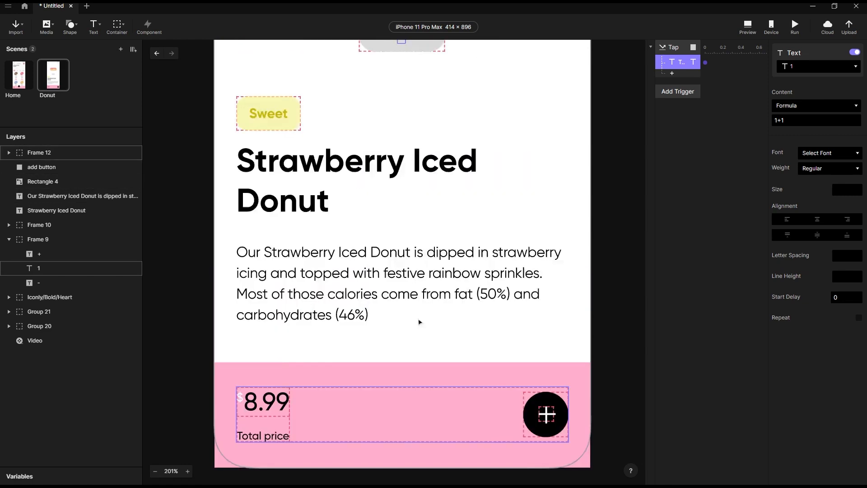
pyautogui.scroll(-3, 271, 448)
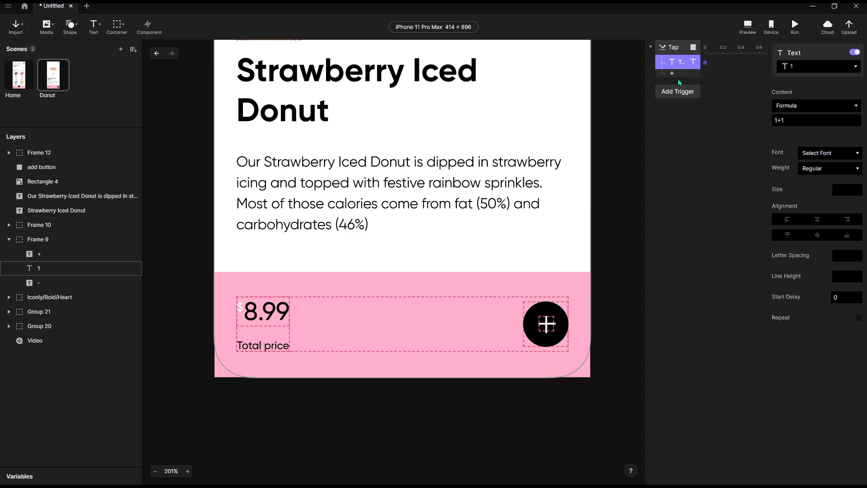
pyautogui.doubleClick(264, 318)
pyautogui.doubleClick(263, 318)
pyautogui.doubleClick(264, 318)
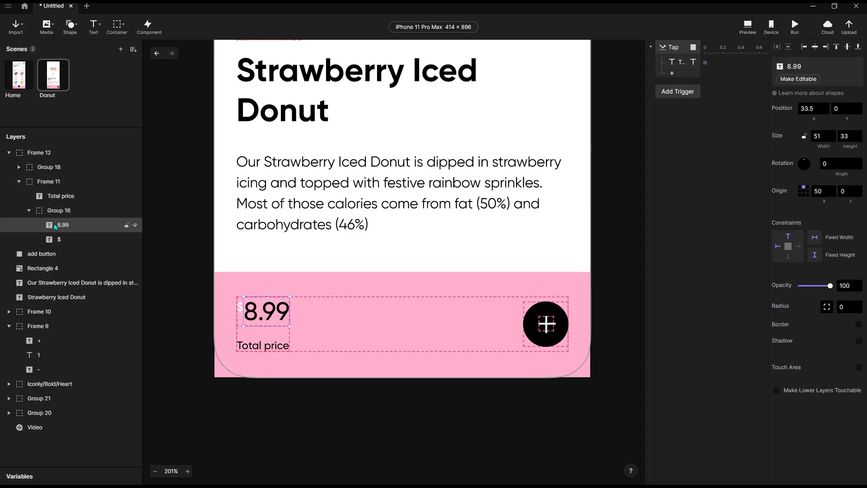
pyautogui.click(806, 83)
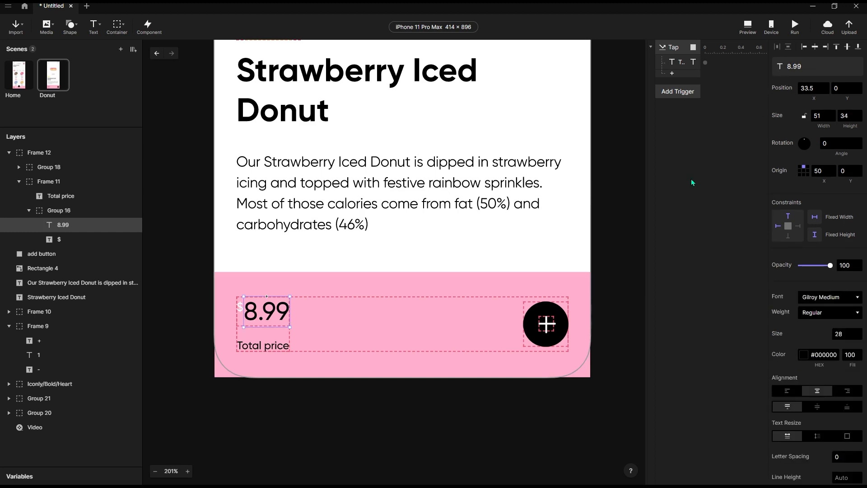
# Add a second Text response to the Tap trigger for the 8.99 layer, with 17.98 as its content.
pyautogui.click(673, 73)
pyautogui.click(765, 130)
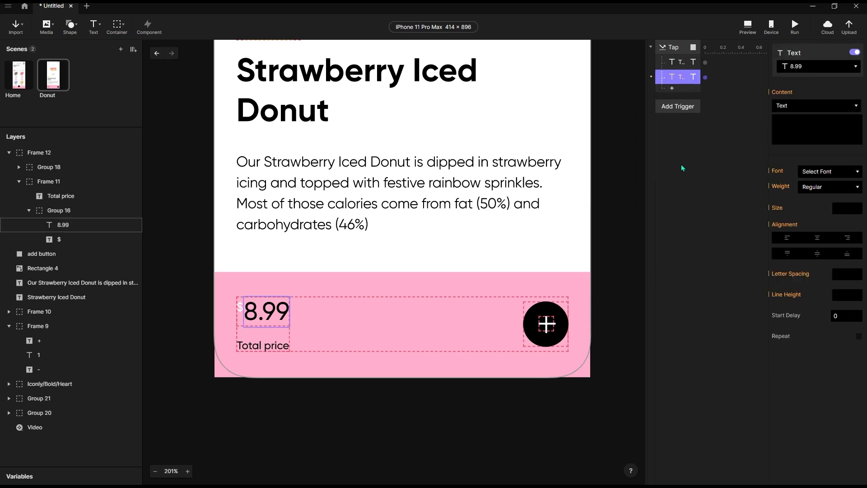
pyautogui.click(799, 125)
pyautogui.write('1')
pyautogui.click(760, 146)
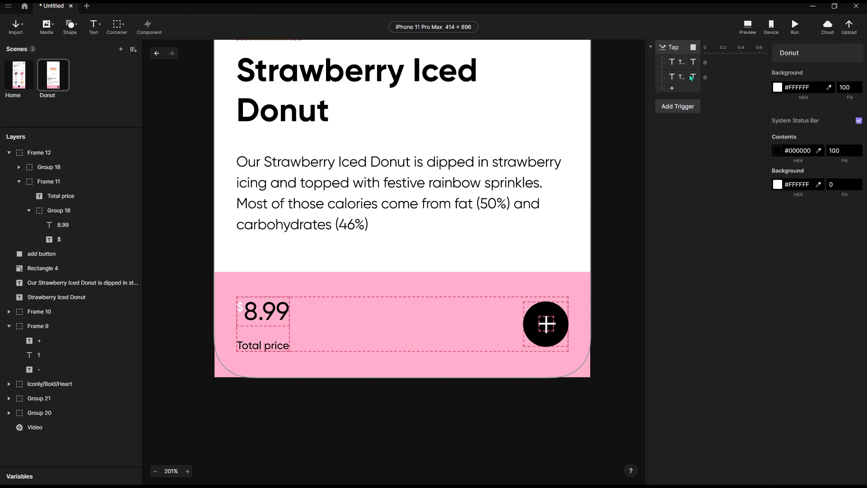
# Test the plus sign in the preview to check the quantity and total price updates.
pyautogui.click(673, 78)
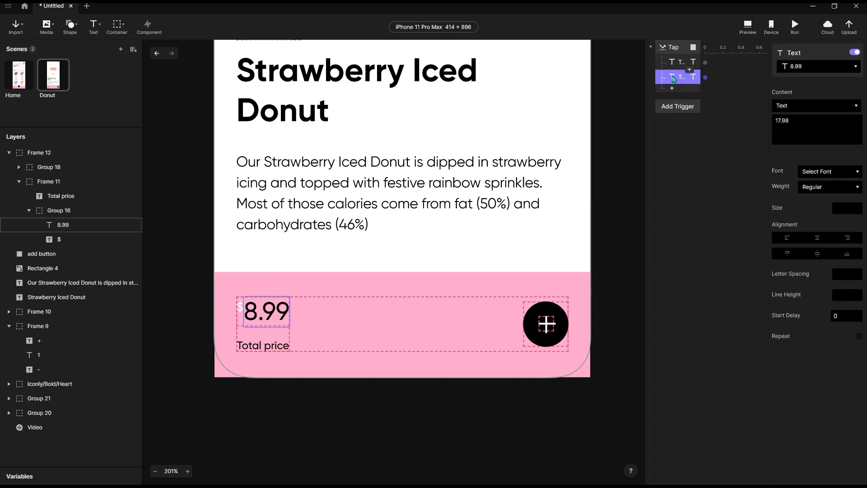
pyautogui.click(749, 32)
pyautogui.click(655, 233)
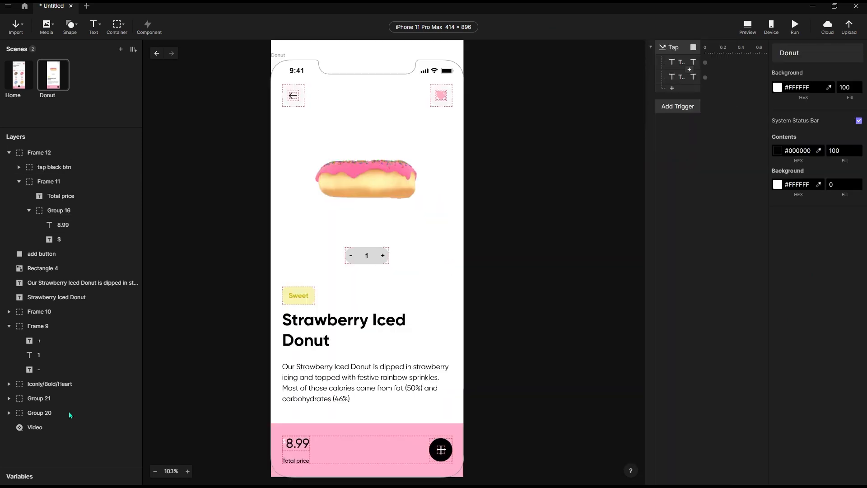
pyautogui.click(749, 29)
pyautogui.click(655, 233)
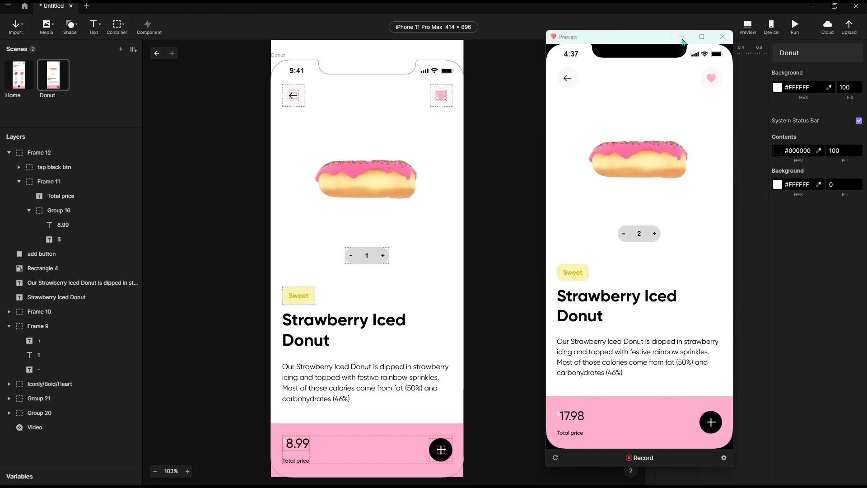
pyautogui.click(682, 39)
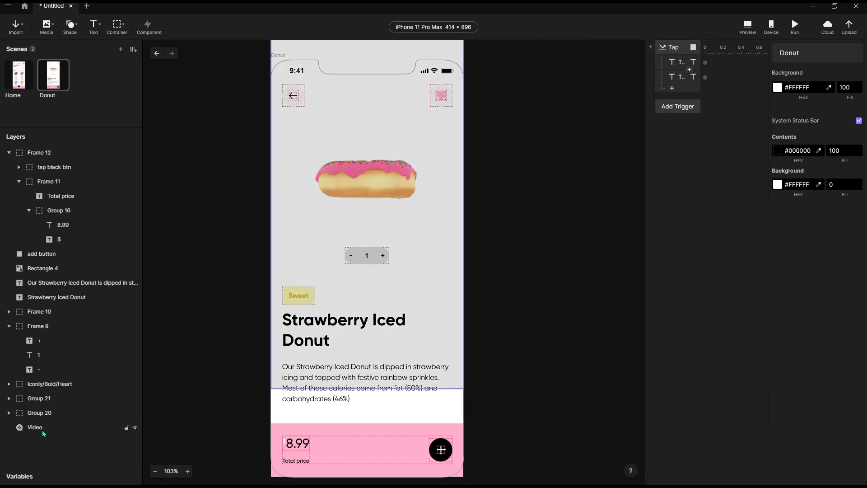
# Turn on Play Automatically for the Video layer, and test its playback and the plus sign in the preview.
pyautogui.click(43, 431)
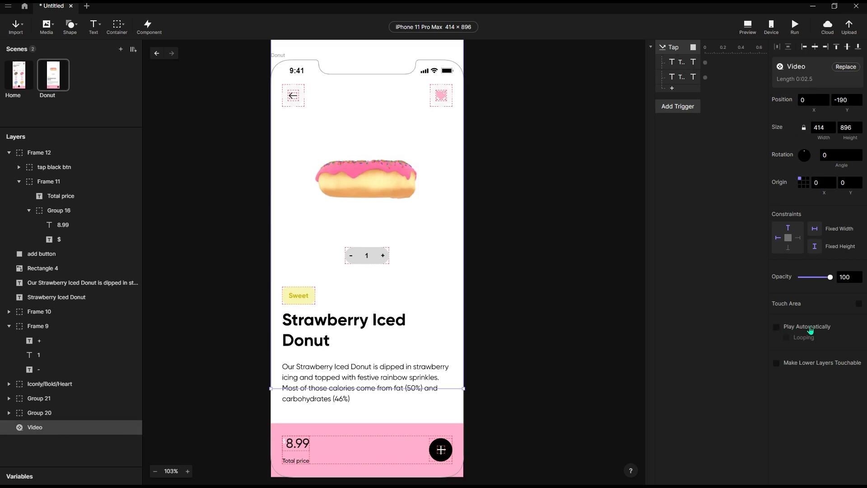
pyautogui.click(776, 327)
pyautogui.click(748, 26)
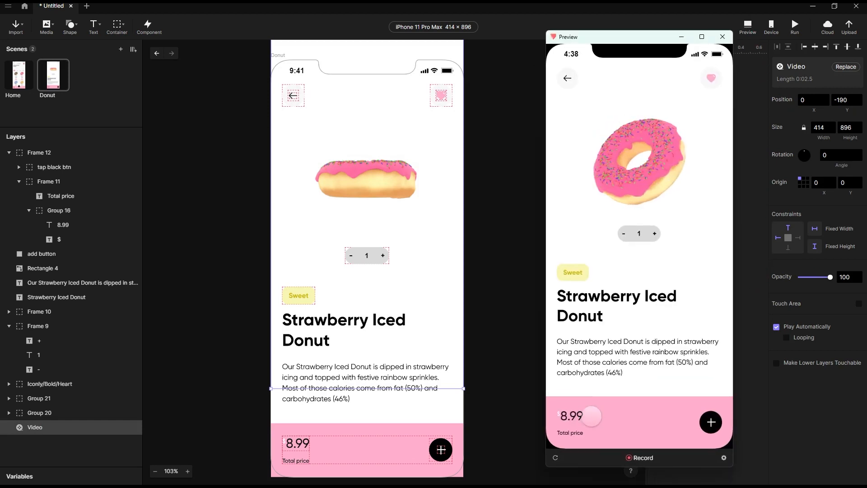
pyautogui.click(555, 459)
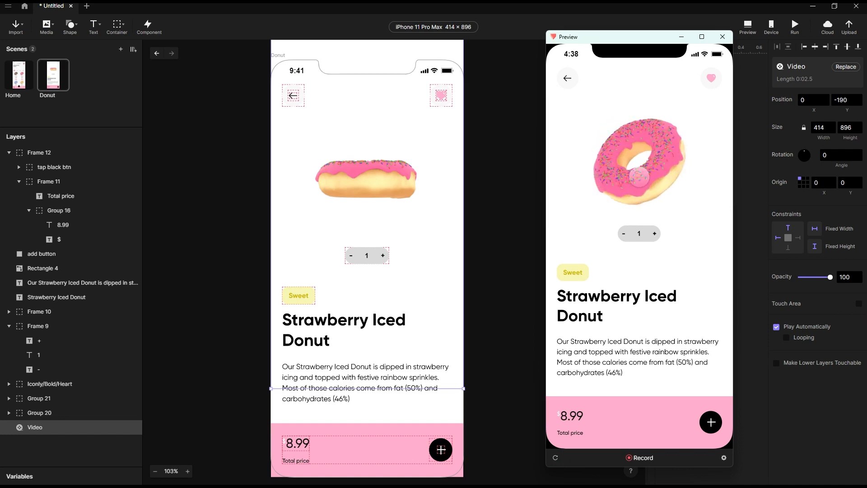
pyautogui.click(556, 460)
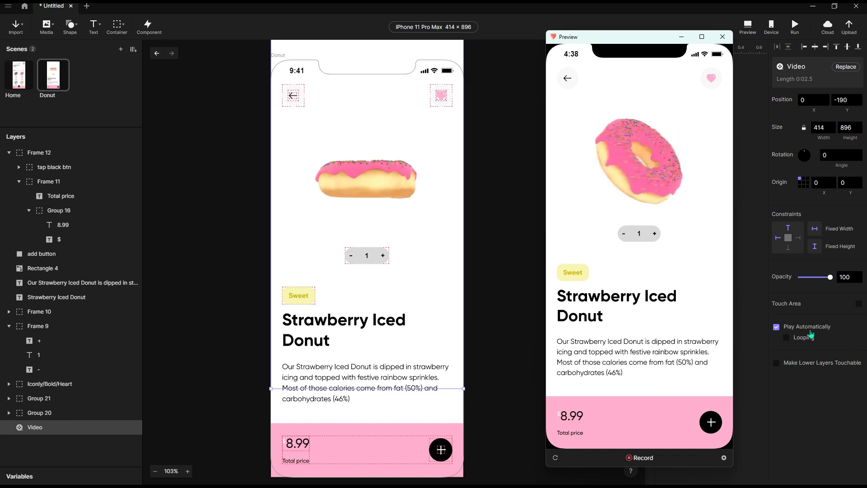
pyautogui.click(654, 233)
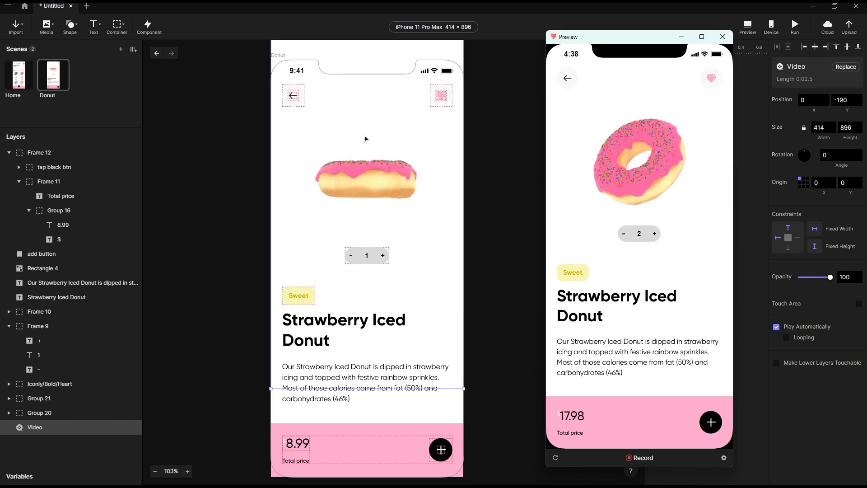
pyautogui.click(507, 131)
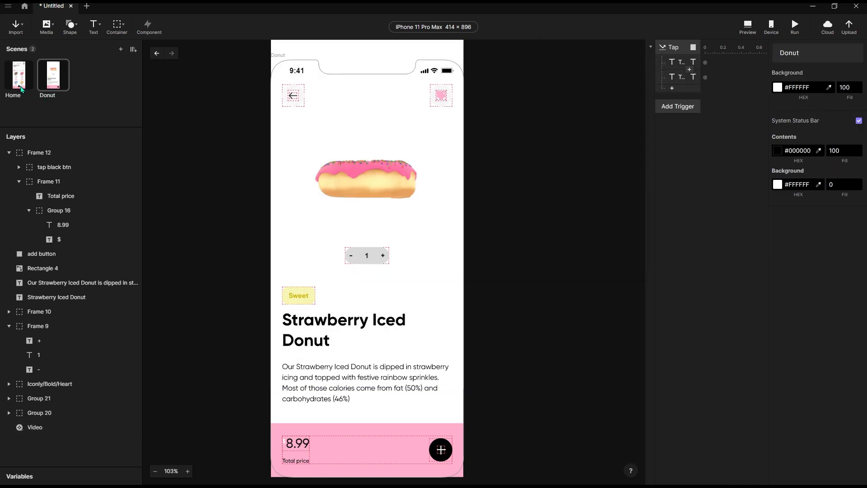
# Copy the Buy cart icon group from the black circle in the Home scene's Navbar.
pyautogui.click(13, 82)
pyautogui.scroll(-3, 368, 271)
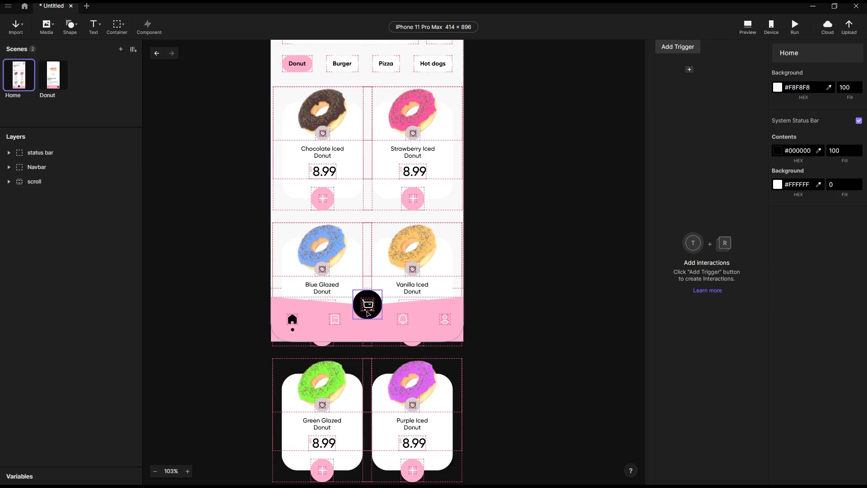
pyautogui.scroll(5, 369, 311)
pyautogui.scroll(3, 369, 312)
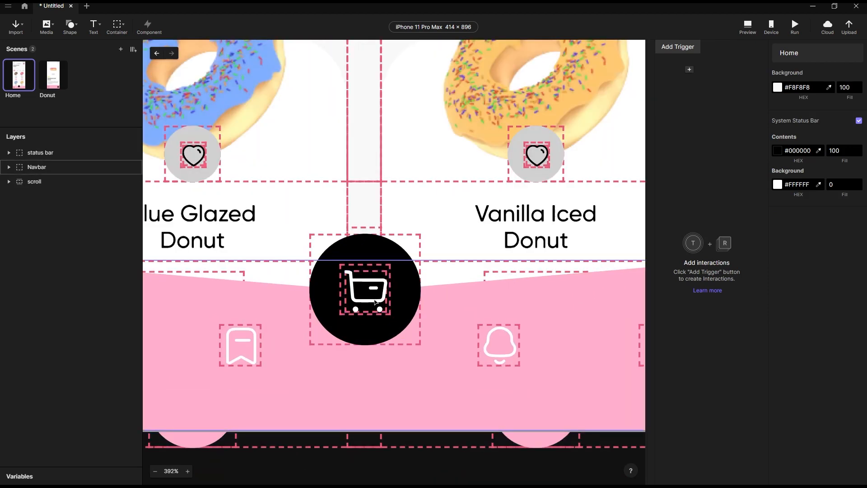
pyautogui.click(376, 301)
pyautogui.click(376, 302)
pyautogui.rightClick(376, 302)
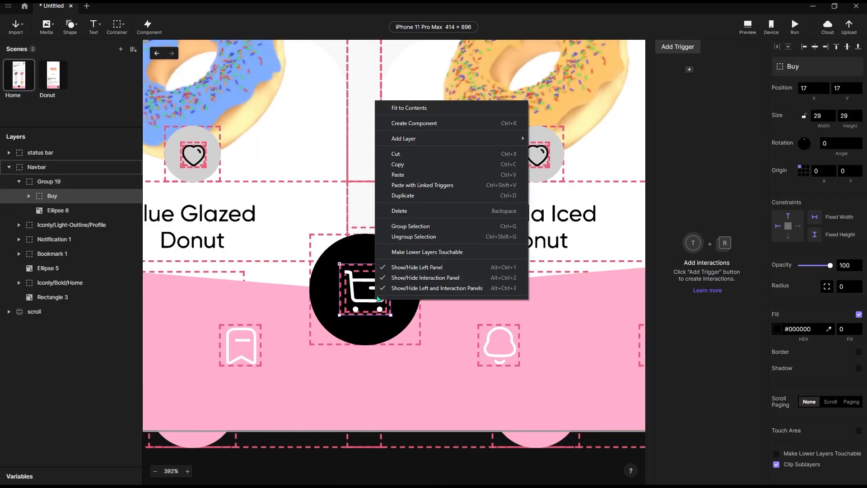
pyautogui.click(398, 165)
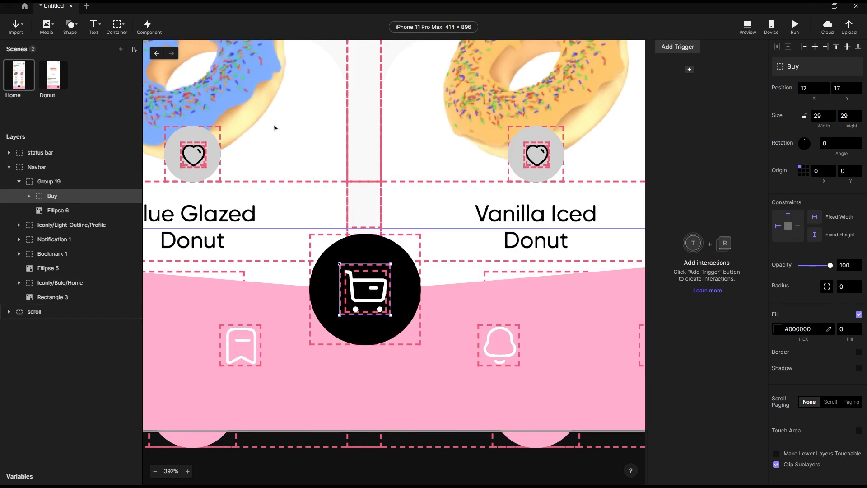
# Paste the copied Buy icon group into the Donut scene.
pyautogui.click(62, 85)
pyautogui.scroll(5, 441, 163)
pyautogui.scroll(-8, 391, 170)
pyautogui.scroll(3, 402, 142)
pyautogui.scroll(7, 425, 131)
pyautogui.rightClick(507, 240)
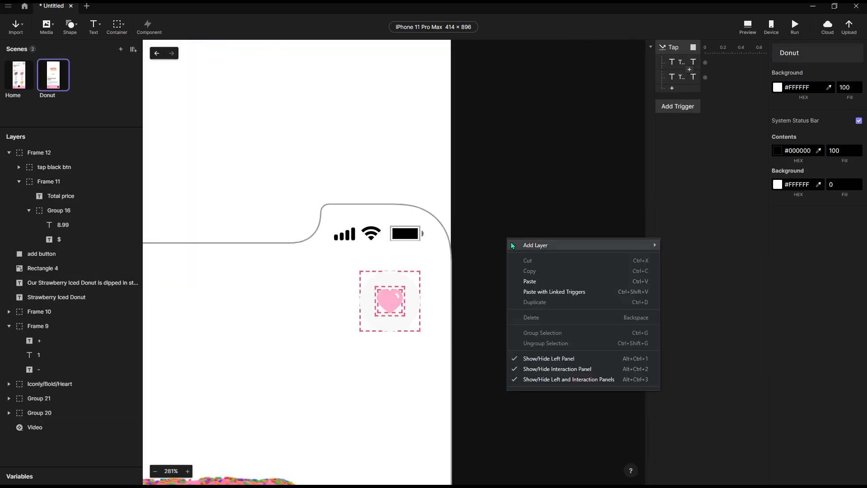
pyautogui.click(529, 281)
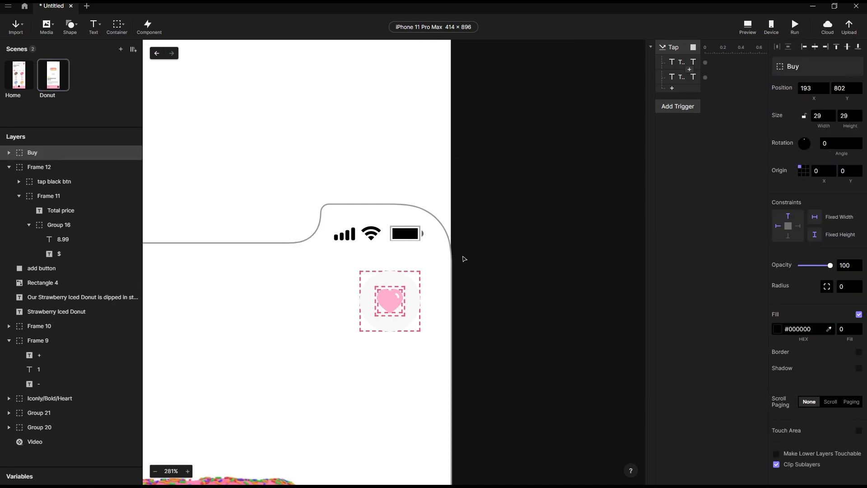
# Move the pasted Buy icon up beside the heart button, just outside the screen's edge at about X 421, Y 112.
pyautogui.scroll(-7, 428, 192)
pyautogui.scroll(4, 390, 394)
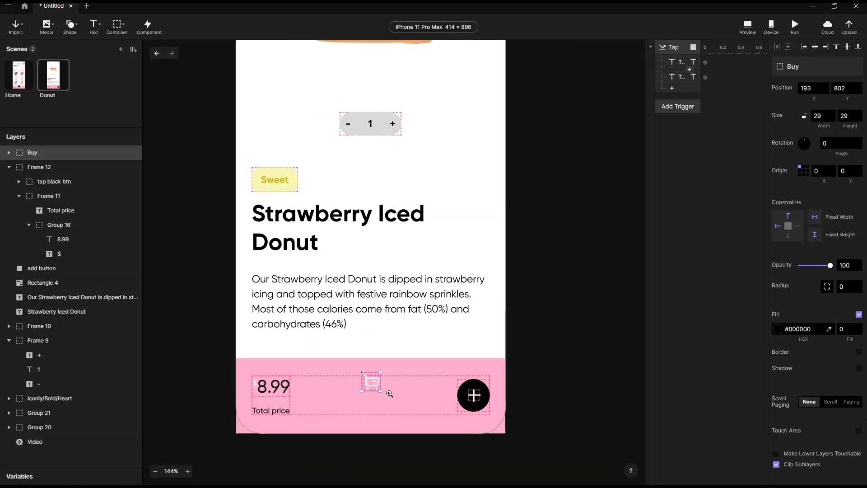
pyautogui.moveTo(371, 383); pyautogui.dragTo(459, 87)
pyautogui.scroll(8, 468, 131)
pyautogui.moveTo(464, 456); pyautogui.dragTo(468, 329)
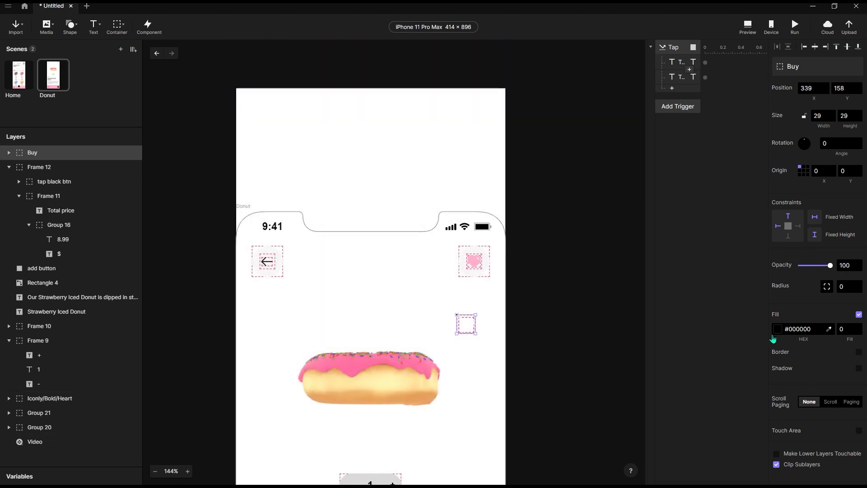
pyautogui.scroll(6, 482, 319)
pyautogui.moveTo(448, 349); pyautogui.dragTo(595, 267)
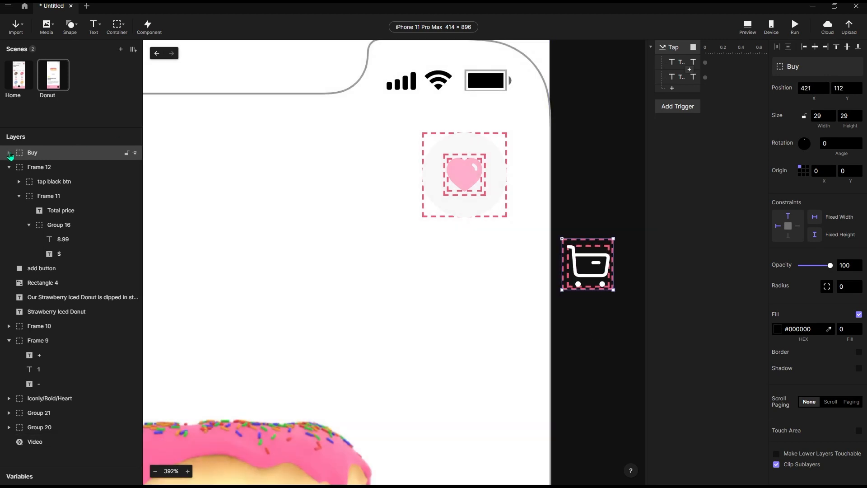
# Make the Combined-Shape layer nested in the Buy group editable and set its fill to #000000.
pyautogui.click(9, 152)
pyautogui.click(19, 168)
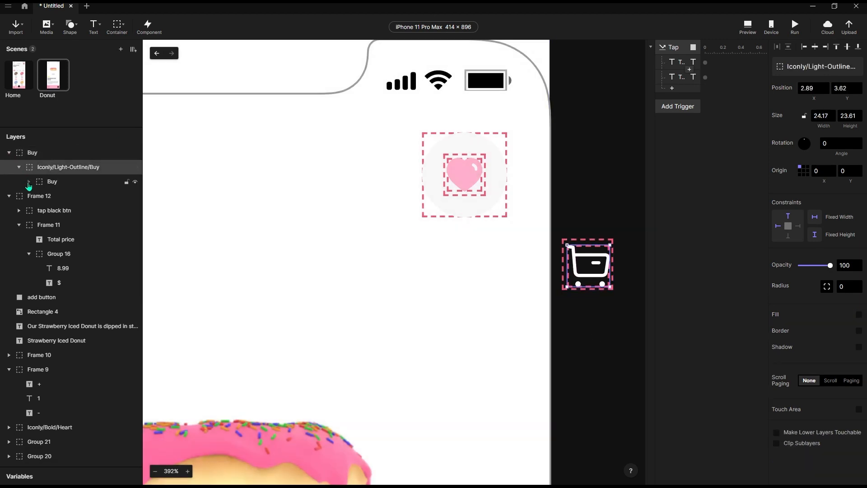
pyautogui.click(28, 181)
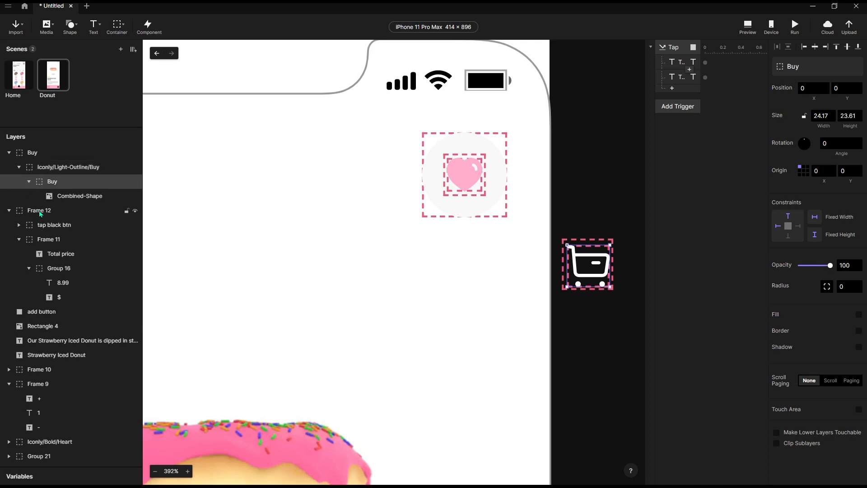
pyautogui.click(59, 197)
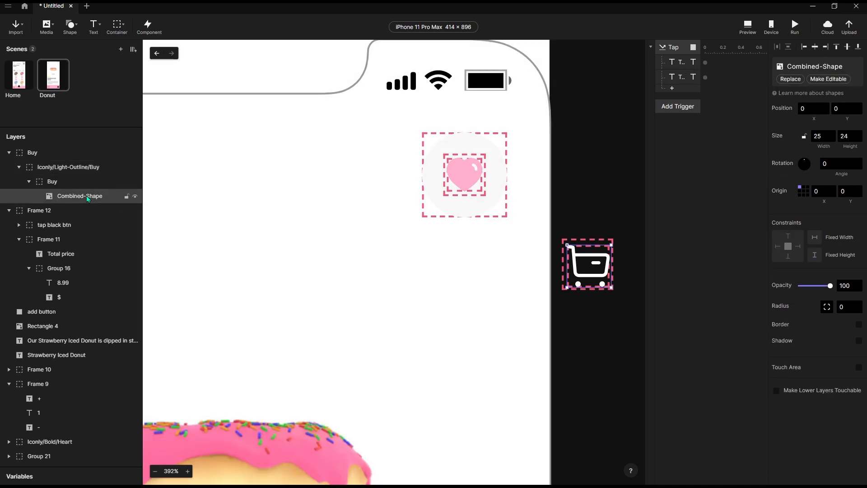
pyautogui.click(827, 79)
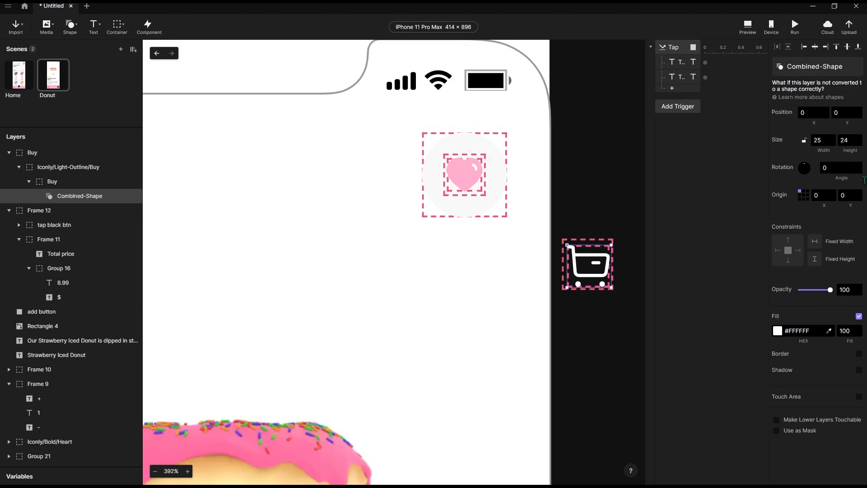
pyautogui.click(778, 334)
pyautogui.moveTo(696, 324); pyautogui.dragTo(568, 406)
pyautogui.click(587, 381)
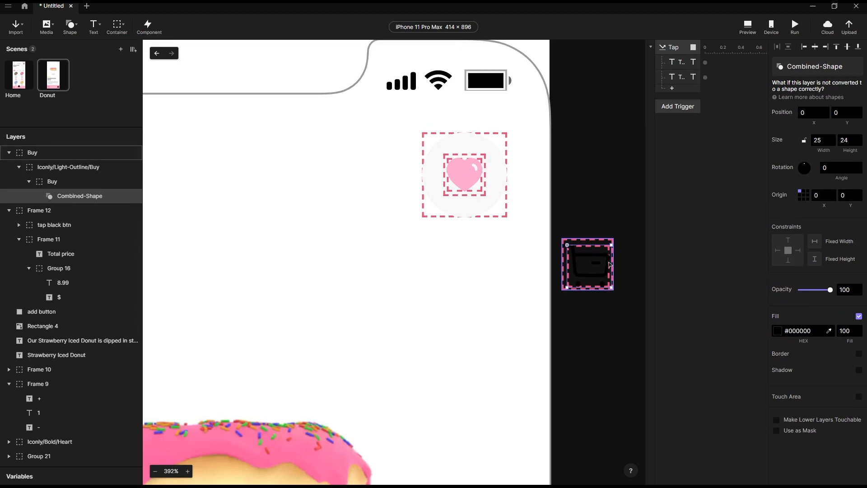
# Delete the Iconly/Bold/Heart icon and place the Buy cart icon in its round button.
pyautogui.click(466, 176)
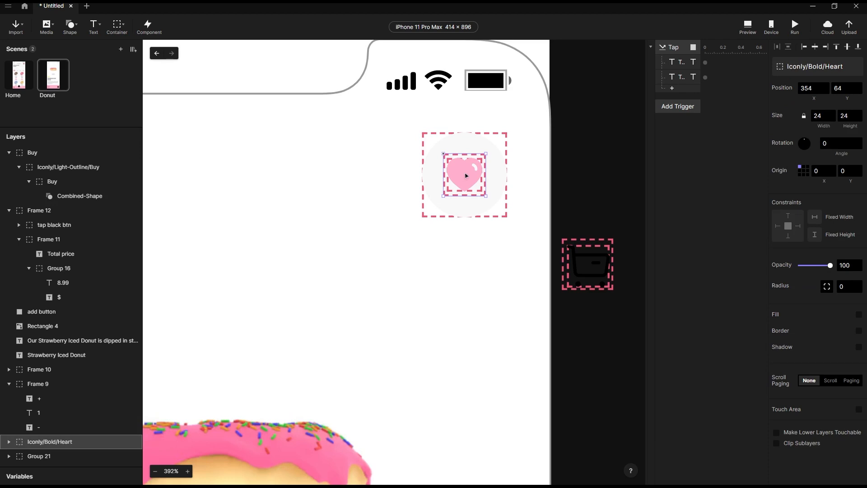
pyautogui.press('Delete')
pyautogui.moveTo(604, 269); pyautogui.dragTo(481, 177)
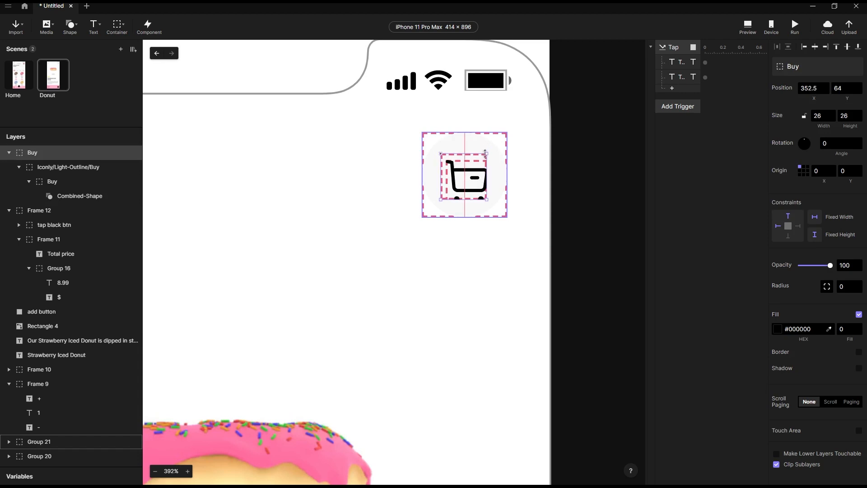
# Resize the Iconly/Light-Outline/Buy frame to about 23 × 22.23, keep the cart centred in its circle, and check it in the preview.
pyautogui.click(9, 153)
pyautogui.doubleClick(478, 178)
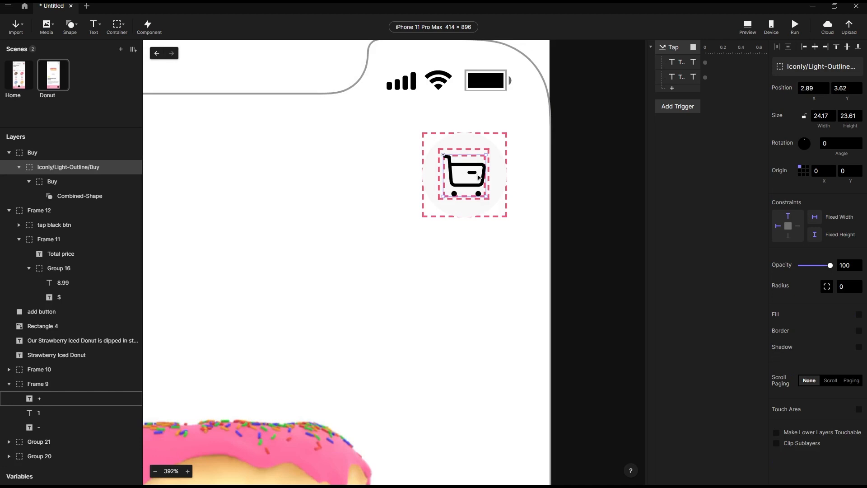
pyautogui.moveTo(486, 155); pyautogui.dragTo(472, 181)
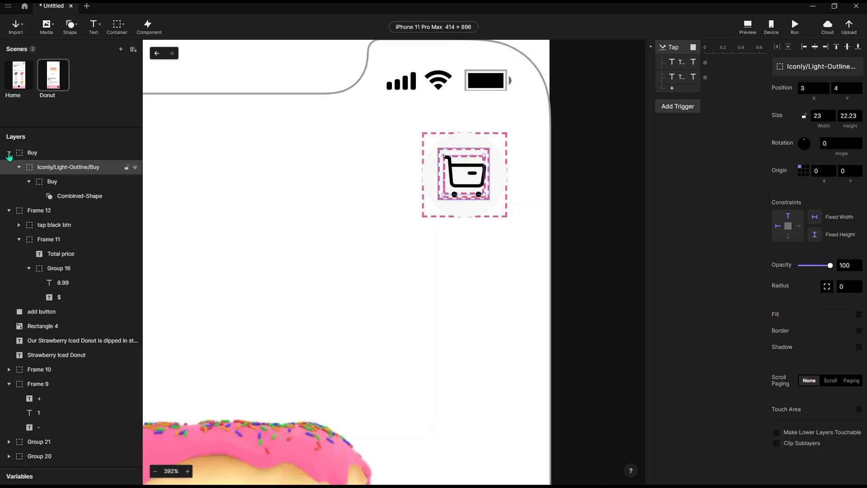
pyautogui.click(8, 153)
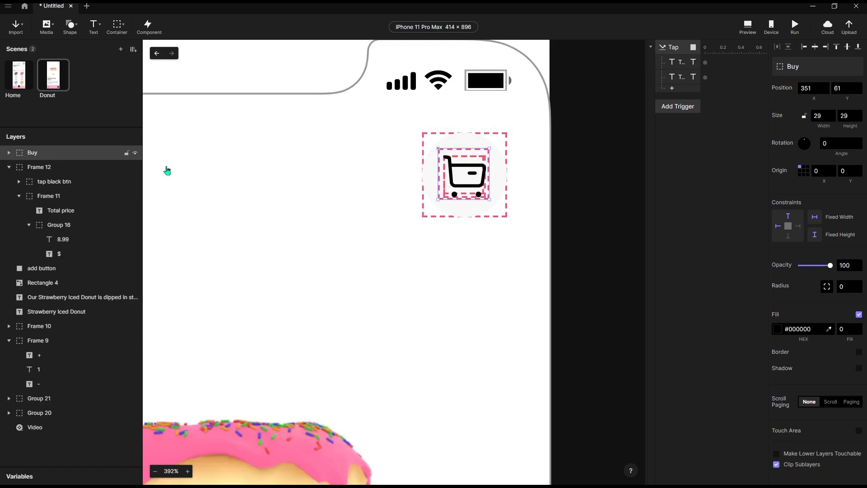
pyautogui.moveTo(473, 171); pyautogui.dragTo(469, 167)
pyautogui.click(748, 26)
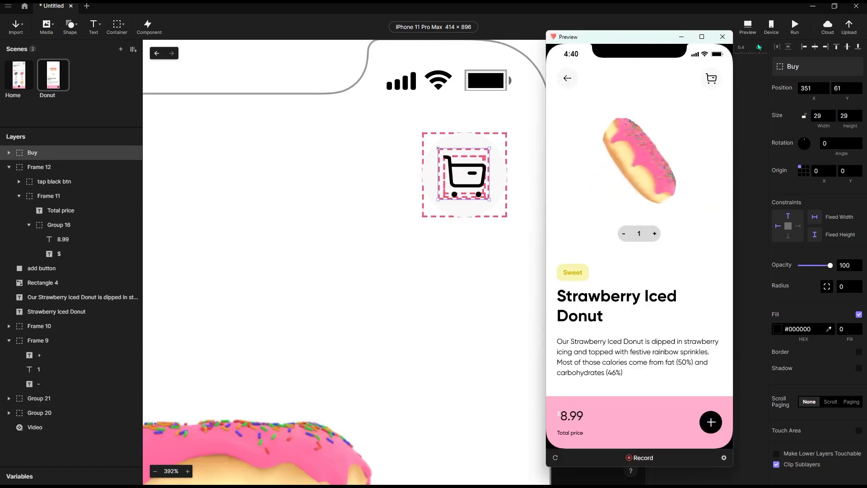
pyautogui.click(723, 37)
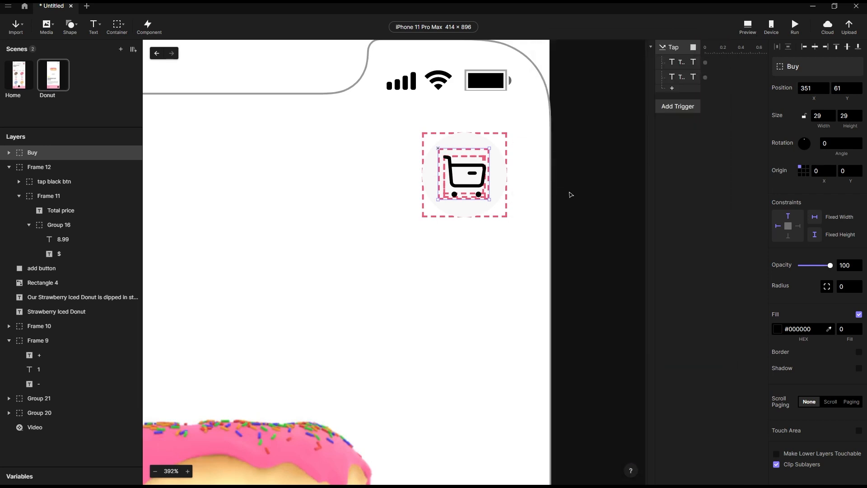
pyautogui.scroll(-5, 506, 236)
pyautogui.scroll(-3, 388, 217)
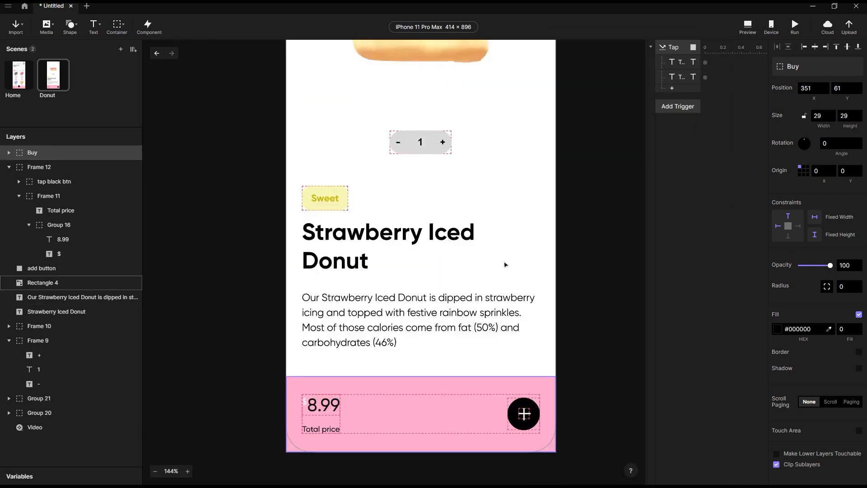
pyautogui.scroll(8, 587, 149)
pyautogui.scroll(5, 565, 365)
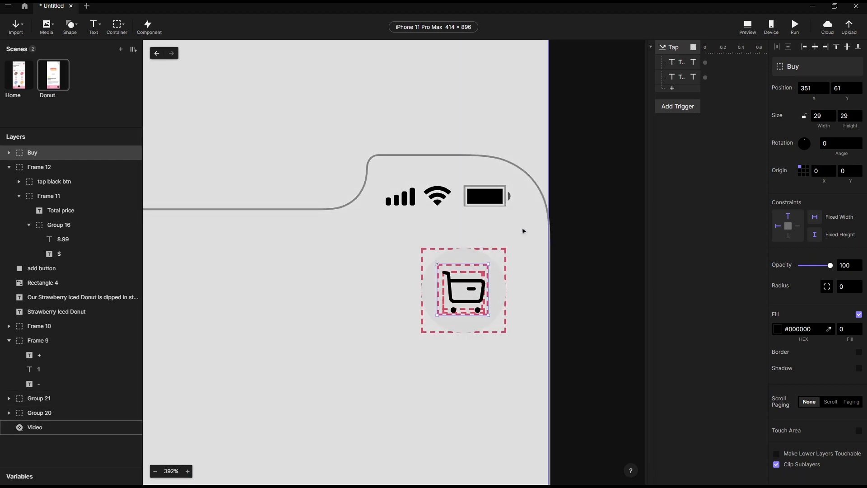
pyautogui.scroll(-5, 470, 300)
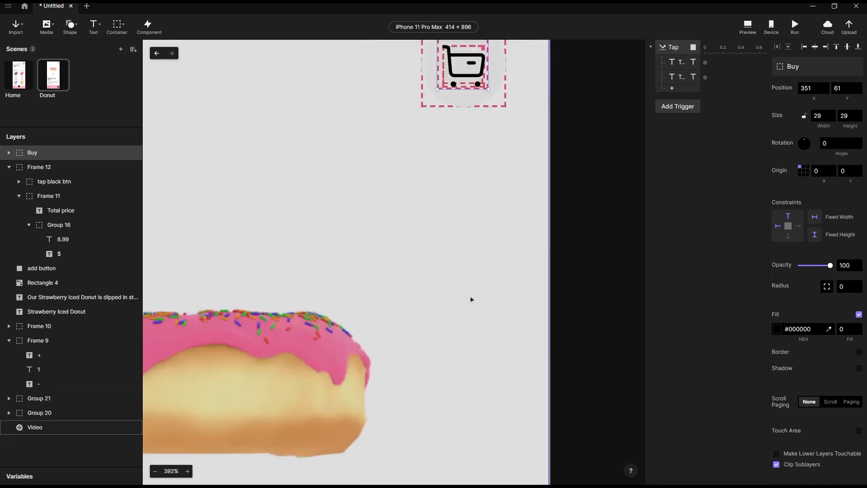
pyautogui.scroll(-5, 465, 301)
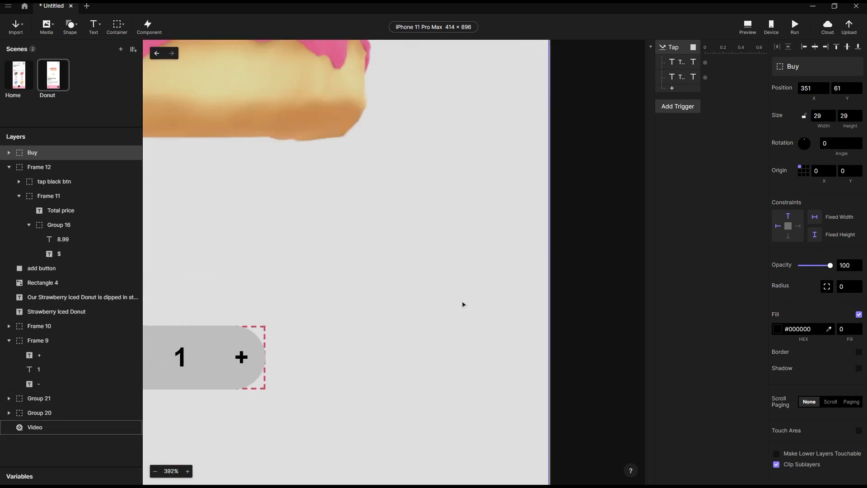
# Draw an 18 × 18 oval over the cart button's upper corner, at about X 371, Y 47.
pyautogui.scroll(10, 462, 304)
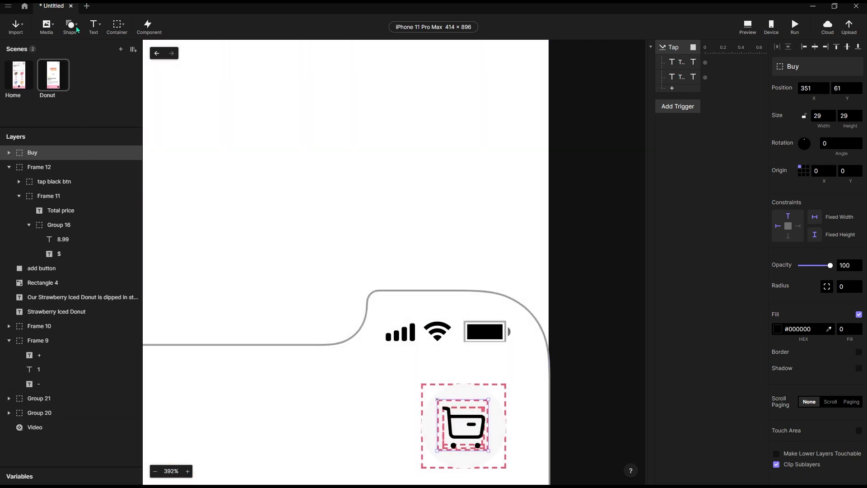
pyautogui.click(77, 29)
pyautogui.click(86, 57)
pyautogui.moveTo(487, 374)
pyautogui.mouseDown()
pyautogui.moveTo(506, 405)
pyautogui.moveTo(496, 388)
pyautogui.moveTo(482, 387)
pyautogui.moveTo(490, 388)
pyautogui.mouseUp()
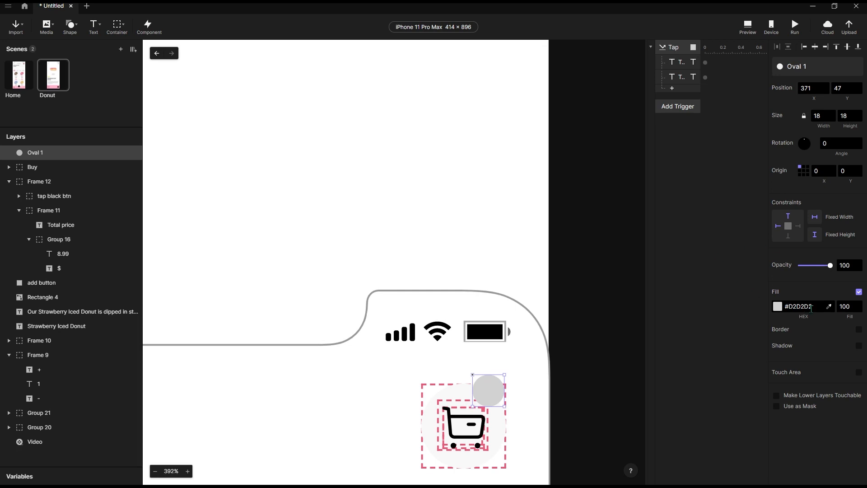
pyautogui.click(708, 317)
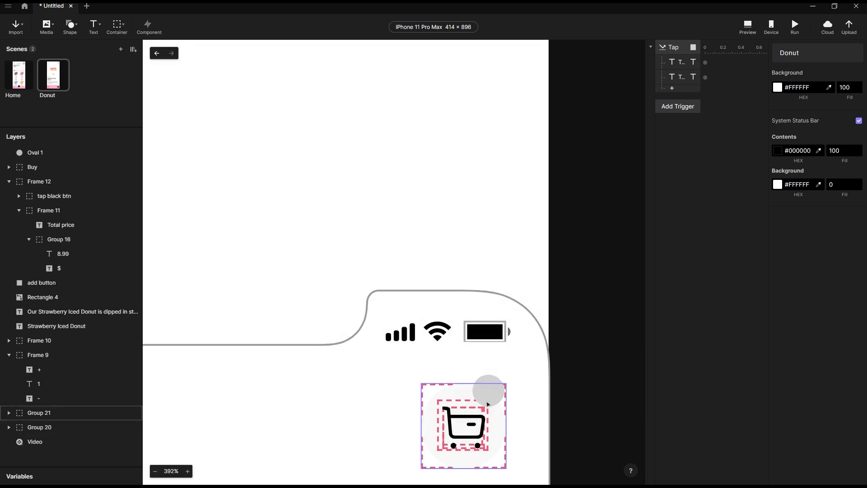
# Set the fill colour of Oval 1 to #FFAFCC.
pyautogui.click(488, 390)
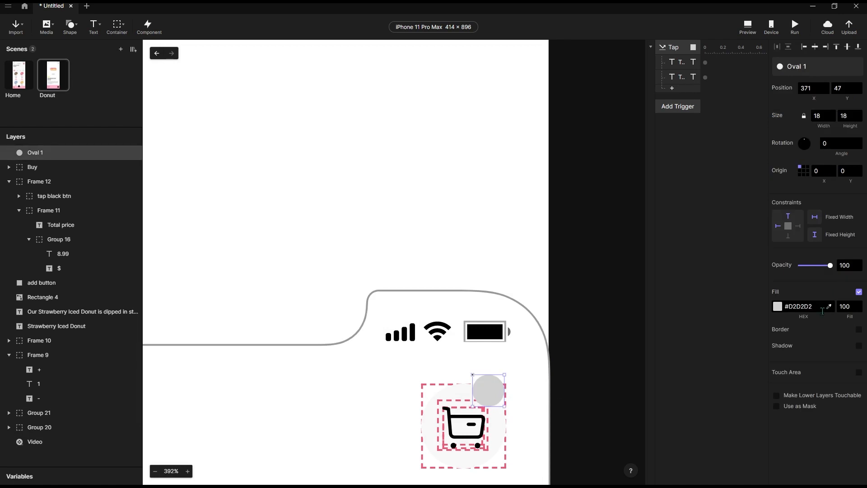
pyautogui.write('FFAFCC')
pyautogui.press('Return')
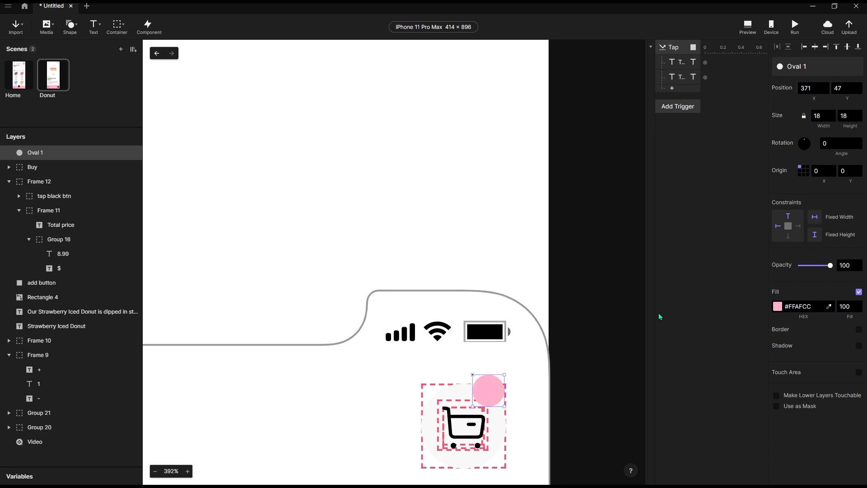
pyautogui.press('super+shift+s')
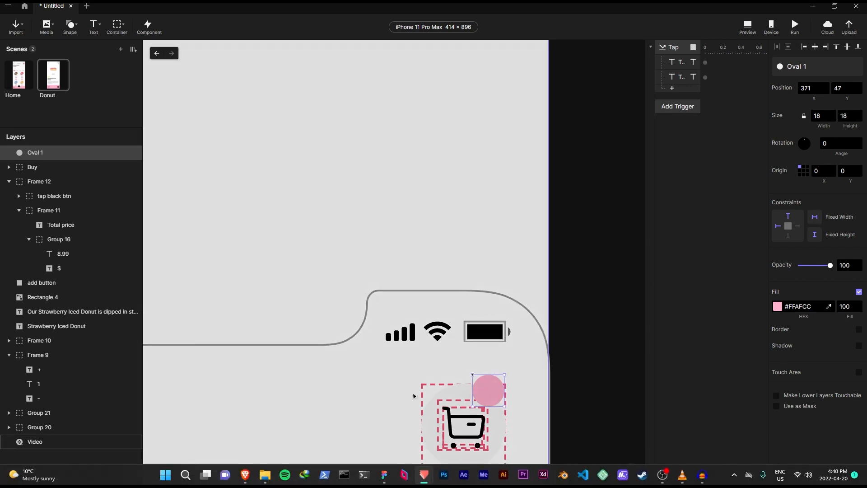
# Set the opacity of Oval 1 on the cart button to 0.
pyautogui.scroll(-8, 445, 291)
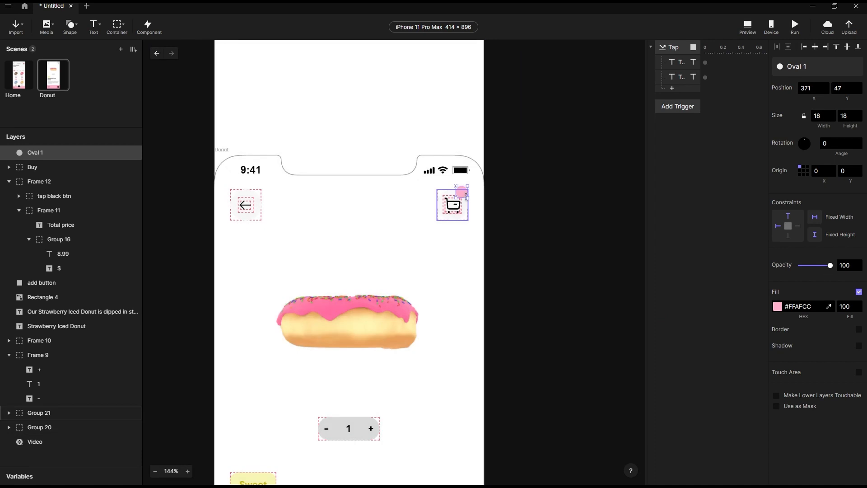
pyautogui.scroll(-5, 431, 281)
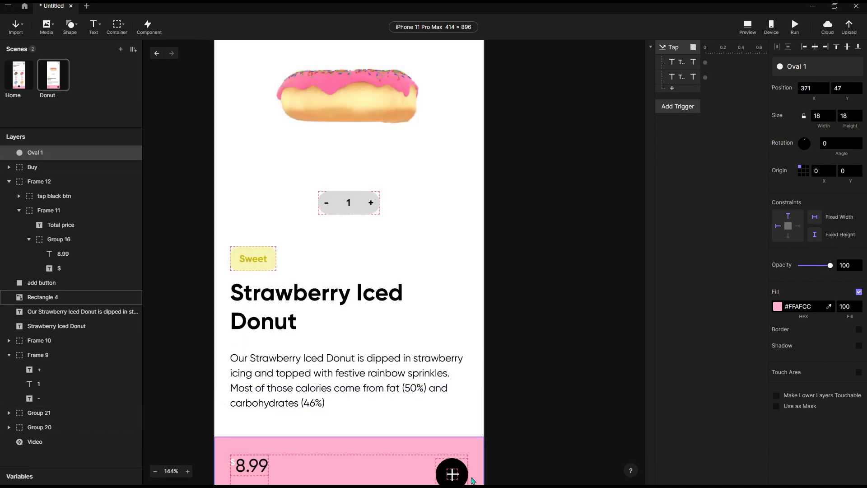
pyautogui.scroll(5, 453, 269)
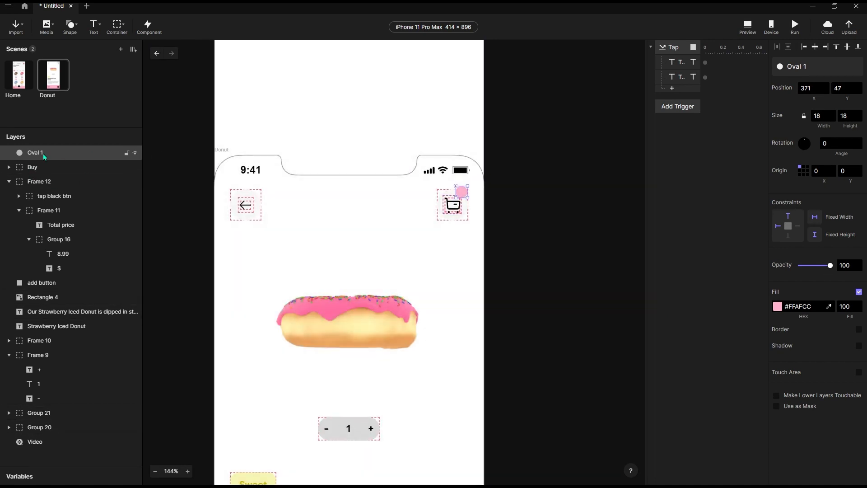
pyautogui.moveTo(830, 267); pyautogui.dragTo(770, 280)
pyautogui.scroll(-7, 457, 394)
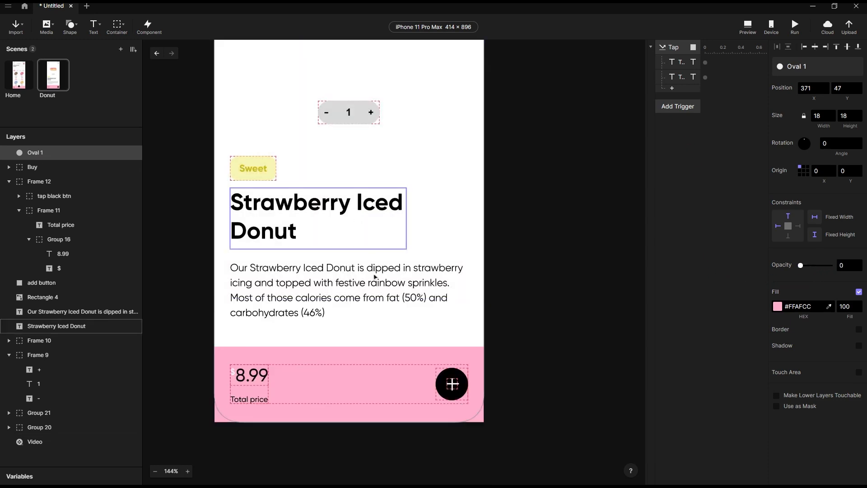
# Add a Tap trigger to the tap black btn layer in the Donut scene's price bar.
pyautogui.click(453, 383)
pyautogui.click(453, 383)
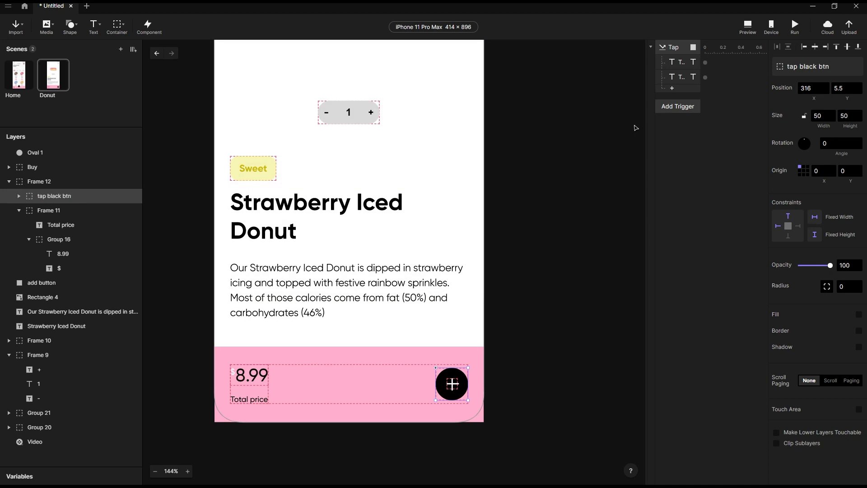
pyautogui.click(683, 108)
pyautogui.click(657, 133)
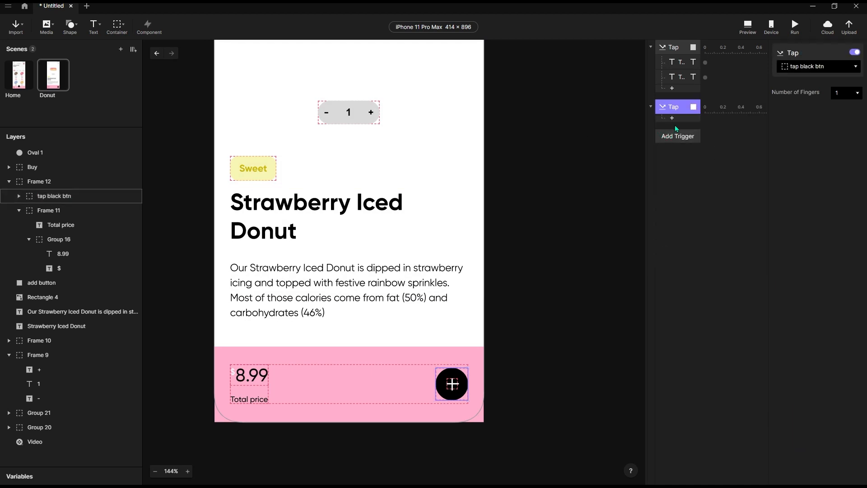
# Add an Opacity response for Oval 1 under the black button's Tap trigger and set it to 100.
pyautogui.scroll(5, 526, 390)
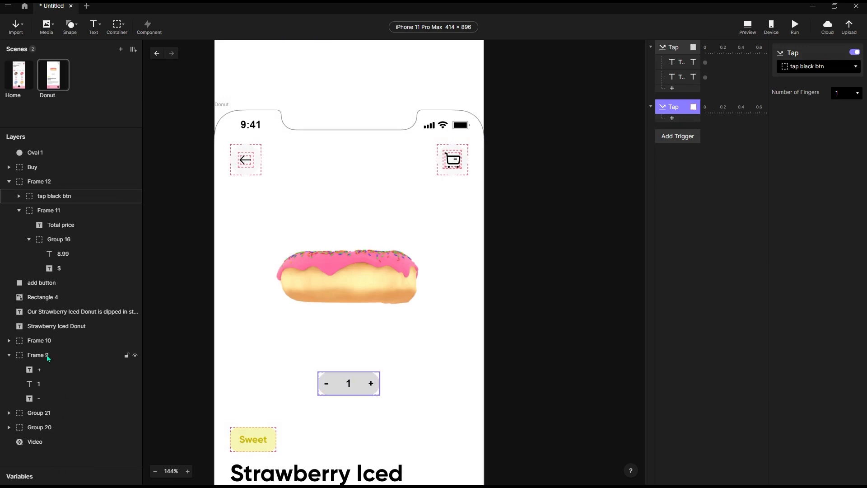
pyautogui.click(32, 154)
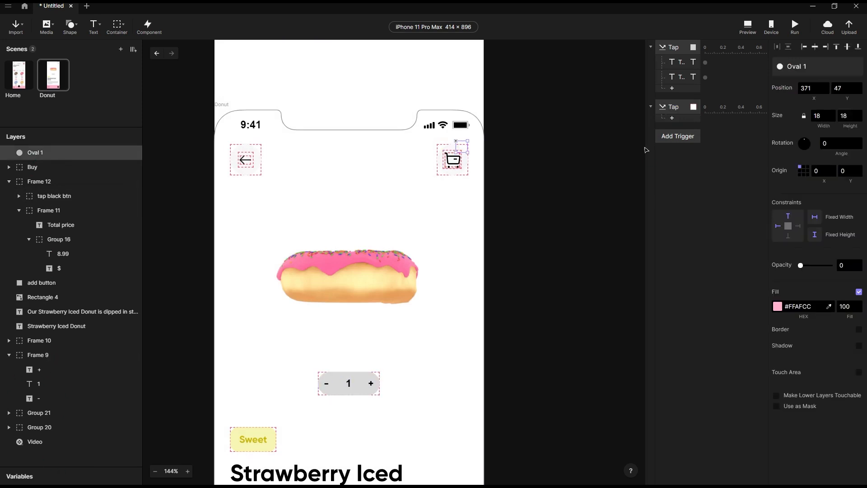
pyautogui.click(687, 119)
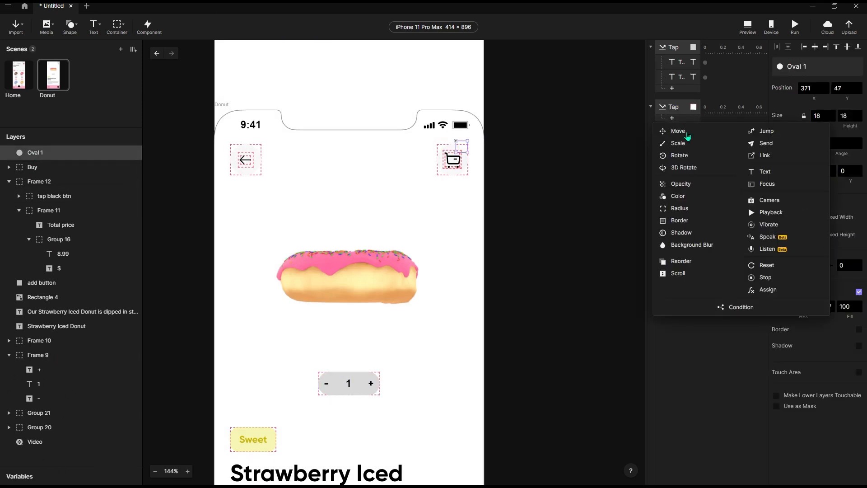
pyautogui.click(682, 184)
pyautogui.moveTo(801, 108); pyautogui.dragTo(830, 109)
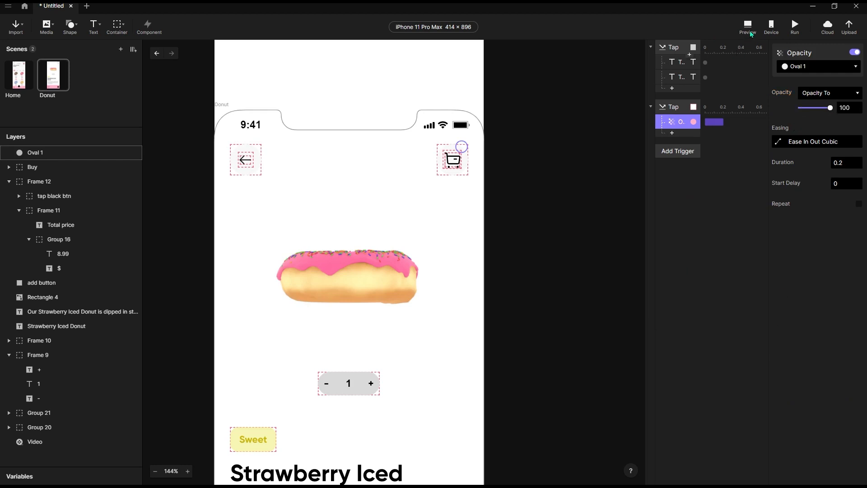
# Preview the Donut scene, raise the quantity once and tap the black add button to test the cart badge.
pyautogui.click(750, 28)
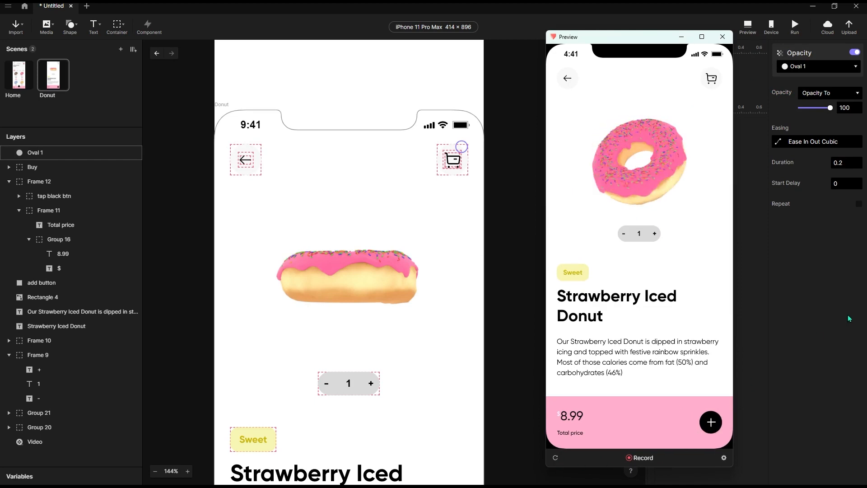
pyautogui.click(654, 234)
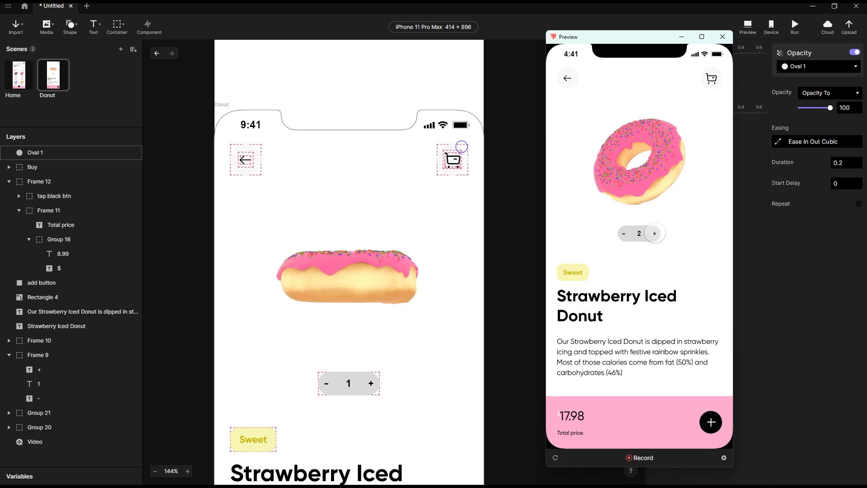
pyautogui.click(711, 422)
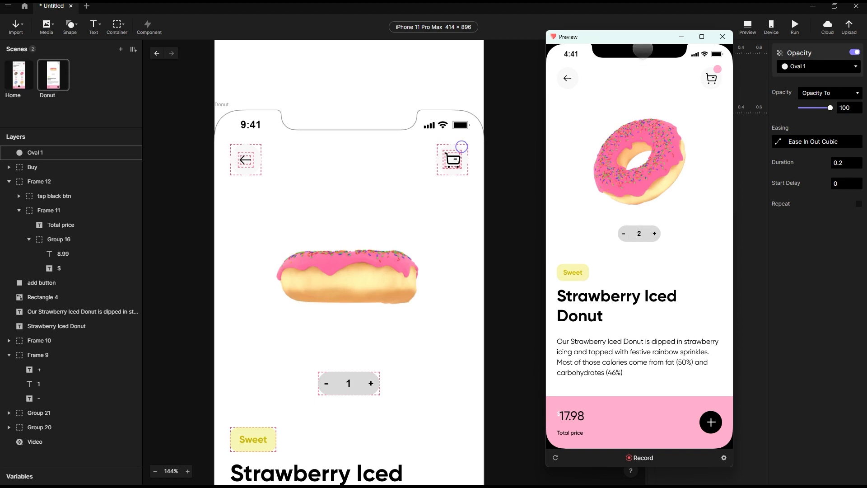
pyautogui.moveTo(639, 43); pyautogui.dragTo(517, 57)
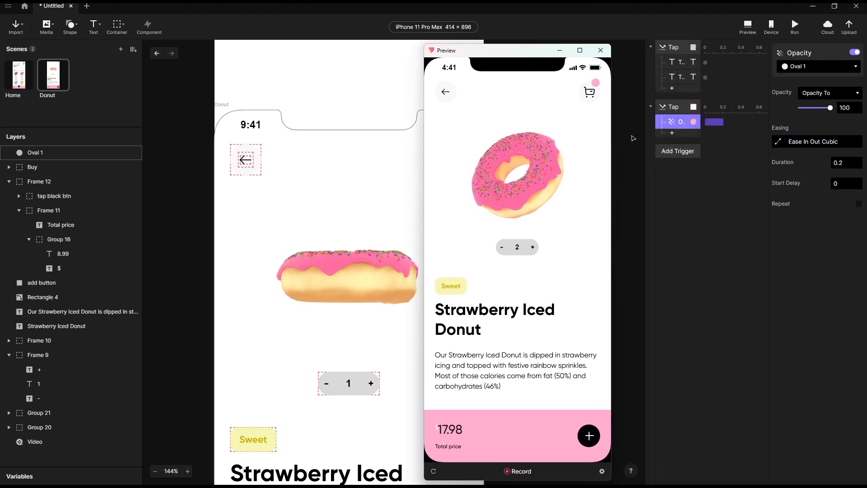
# Add a Text response under the black button's Tap trigger that targets the quantity layer 1, with text content 1.
pyautogui.click(680, 138)
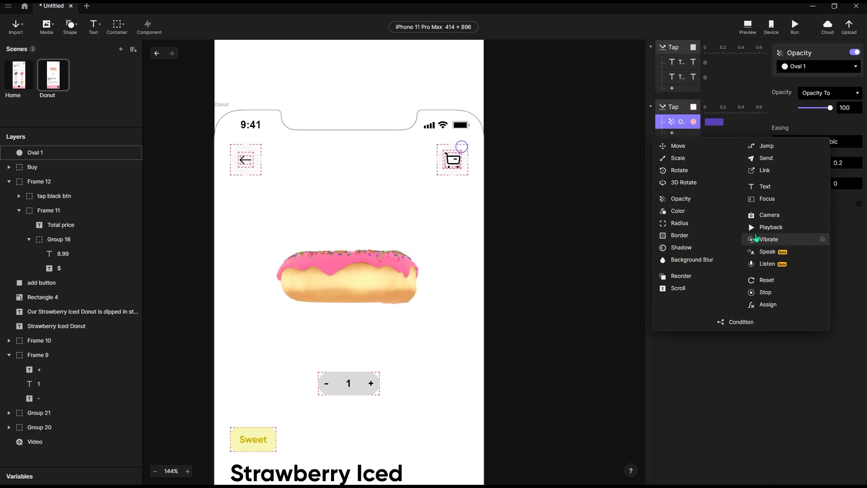
pyautogui.click(765, 187)
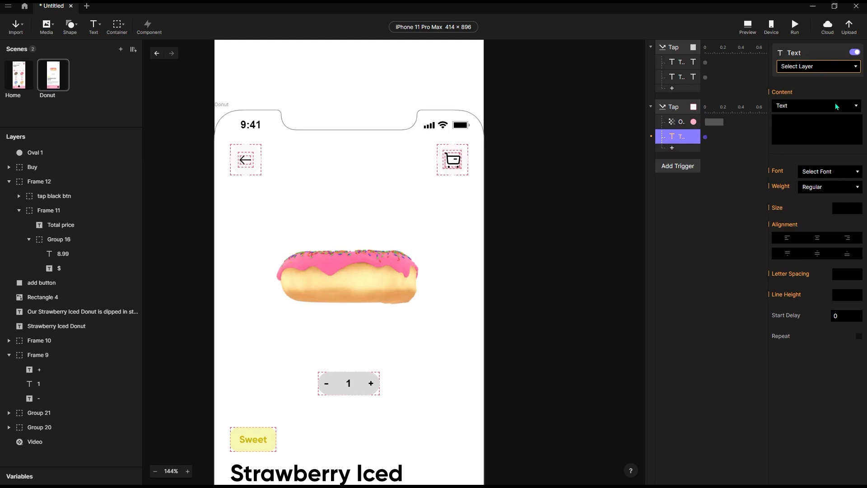
pyautogui.click(821, 68)
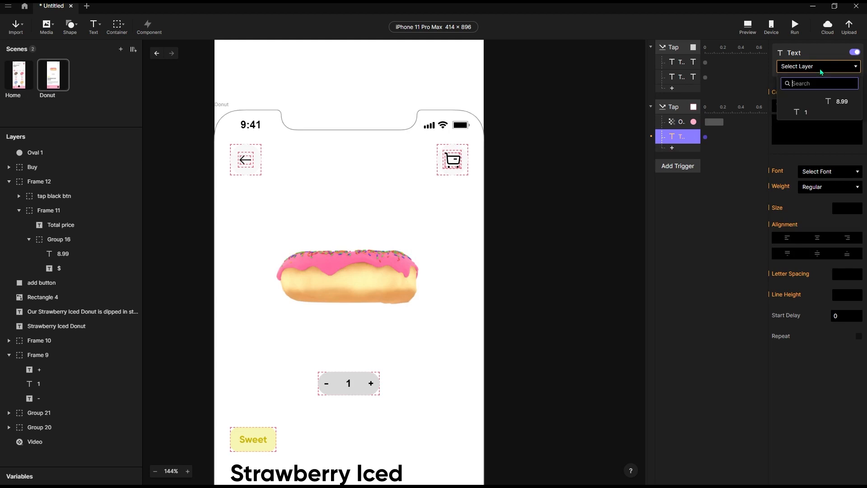
pyautogui.click(809, 113)
pyautogui.click(793, 126)
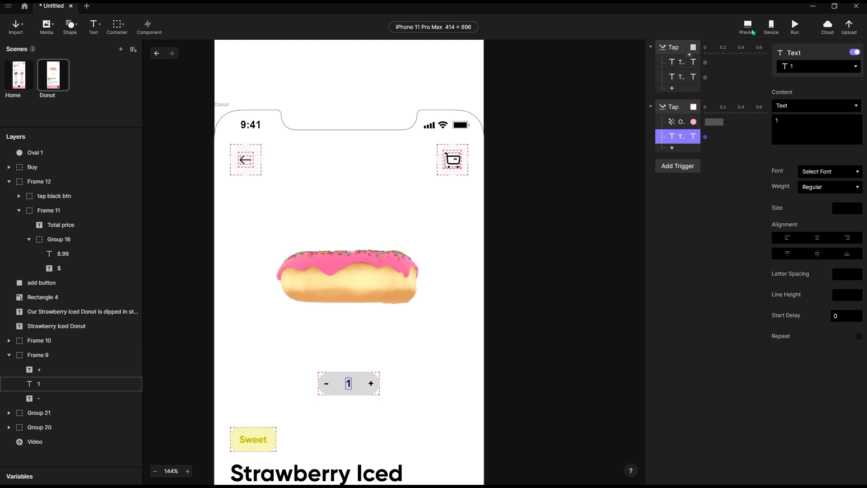
# Test the quantity reset in the preview by raising the quantity once and tapping the black add button.
pyautogui.click(748, 26)
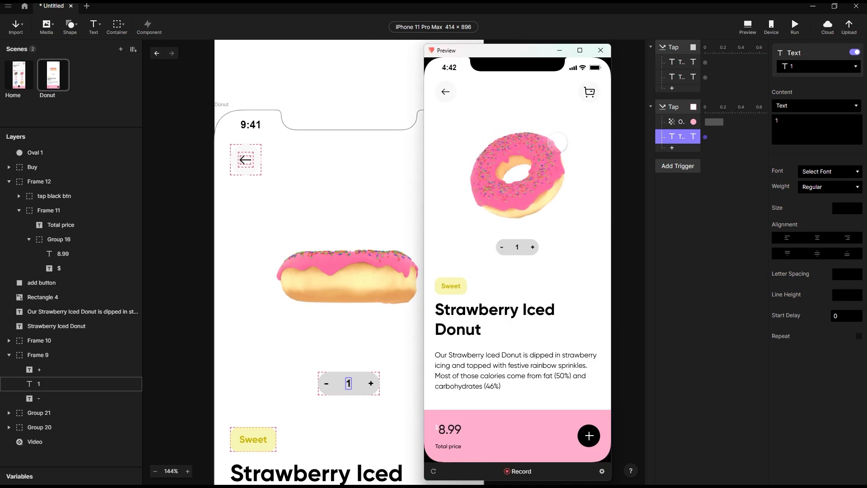
pyautogui.click(533, 247)
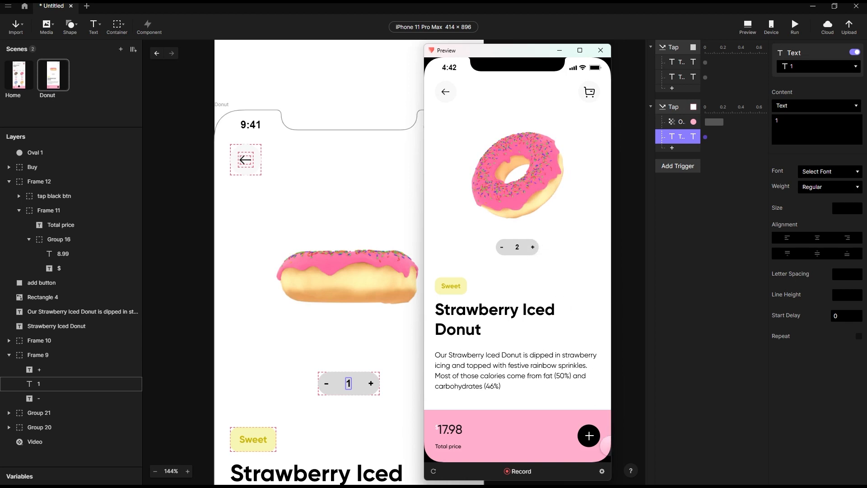
pyautogui.click(588, 435)
pyautogui.click(559, 53)
# Add a Tap trigger to Group 17, the donut image group of the Strawberry Iced Donut card in the Home scene.
pyautogui.click(20, 85)
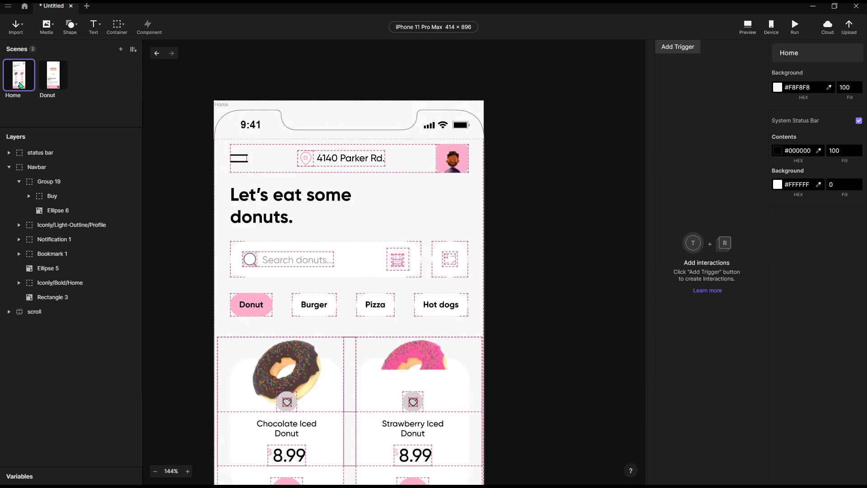
pyautogui.scroll(-5, 470, 257)
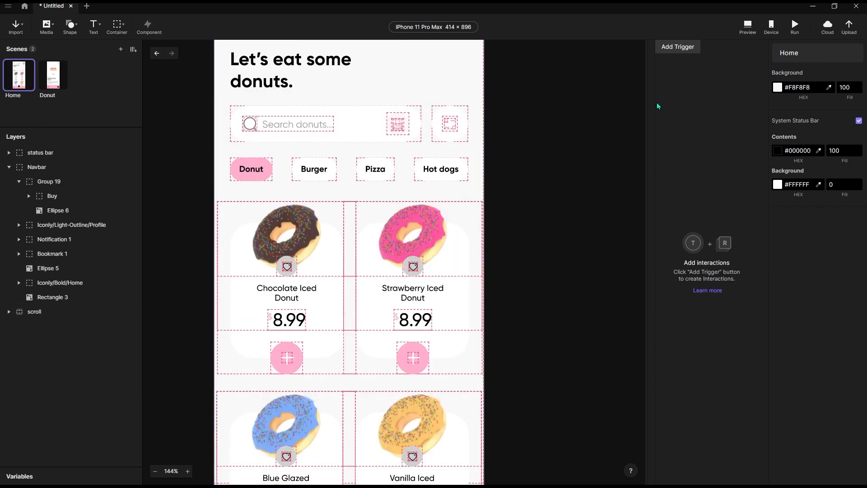
pyautogui.click(435, 244)
pyautogui.click(434, 244)
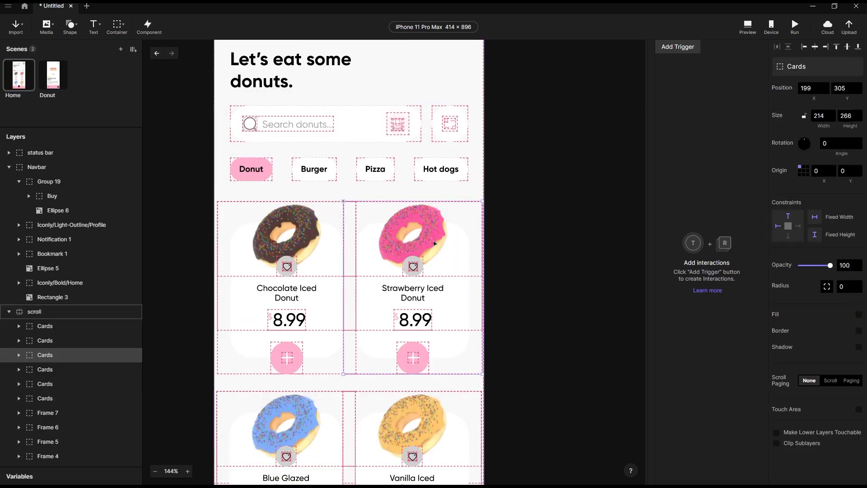
pyautogui.click(408, 253)
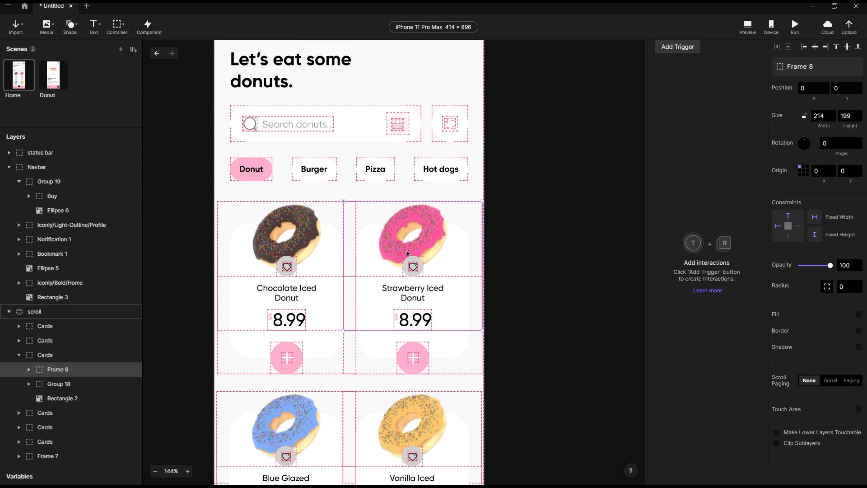
pyautogui.click(408, 253)
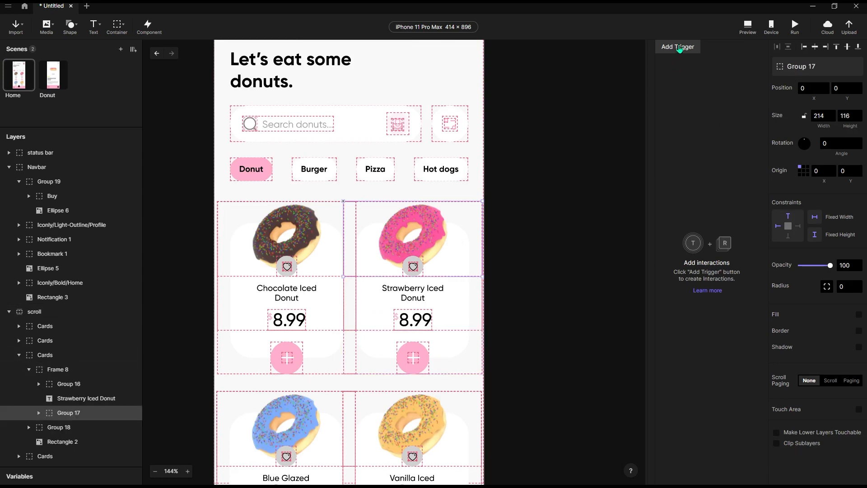
pyautogui.click(679, 48)
pyautogui.click(668, 75)
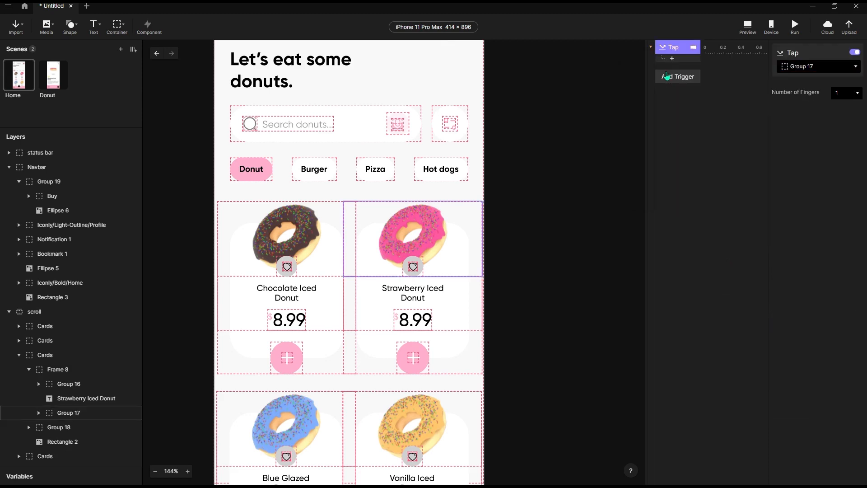
# Add a Jump response to the Donut scene with the Pop transition and test it from the strawberry donut in the preview.
pyautogui.click(672, 58)
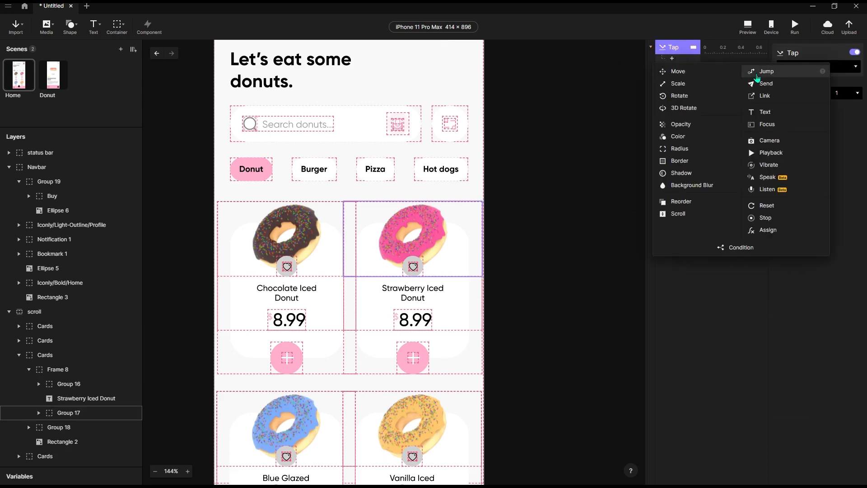
pyautogui.click(763, 71)
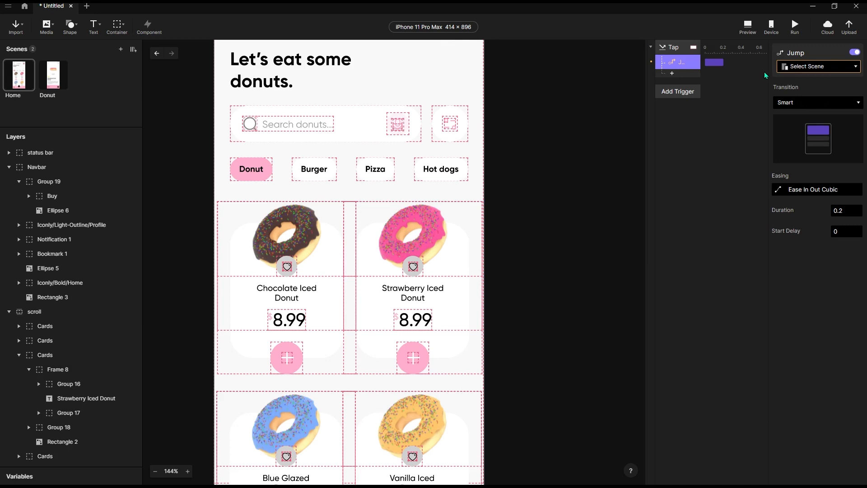
pyautogui.click(818, 67)
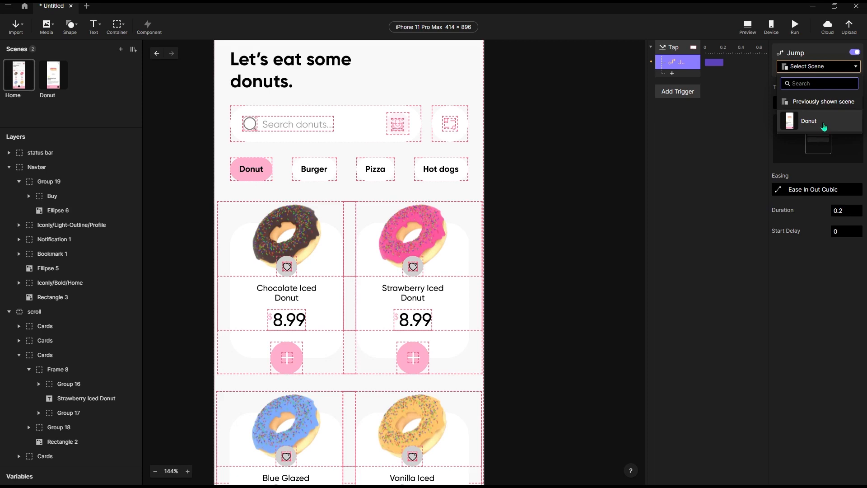
pyautogui.click(822, 126)
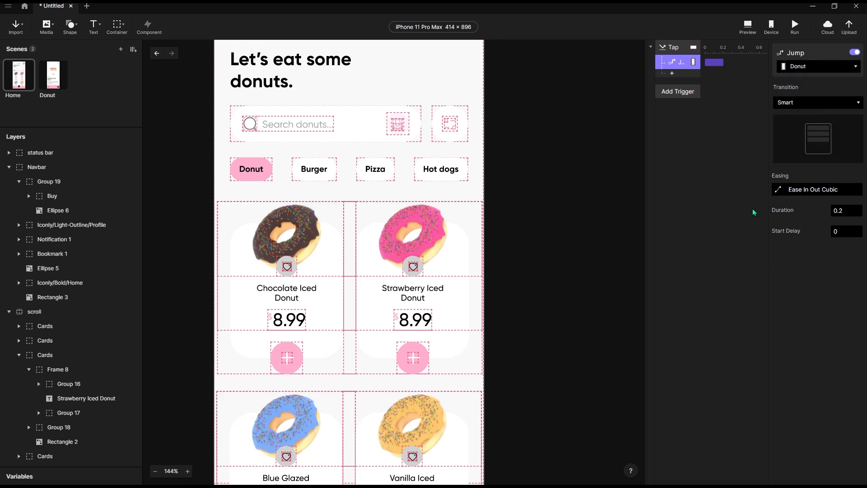
pyautogui.click(803, 112)
pyautogui.click(803, 141)
pyautogui.click(746, 35)
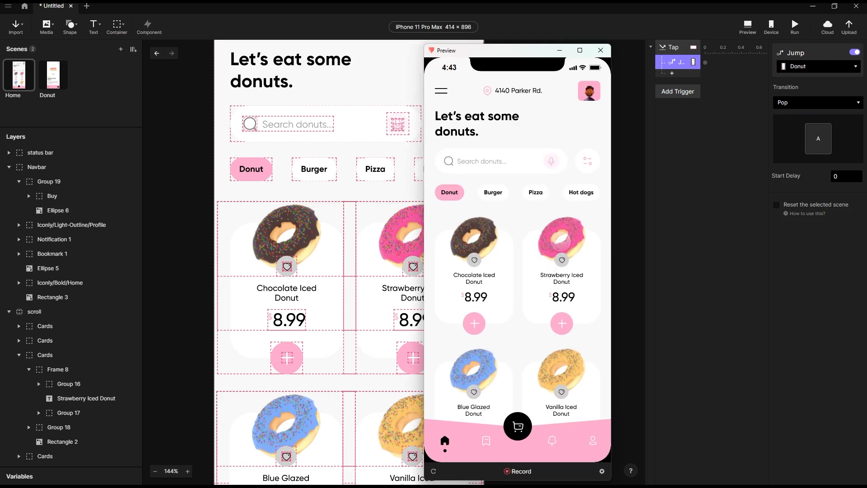
pyautogui.click(561, 239)
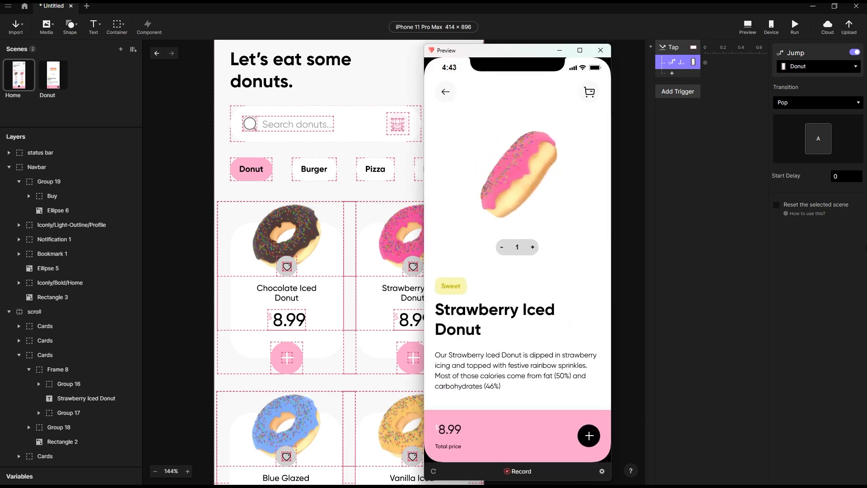
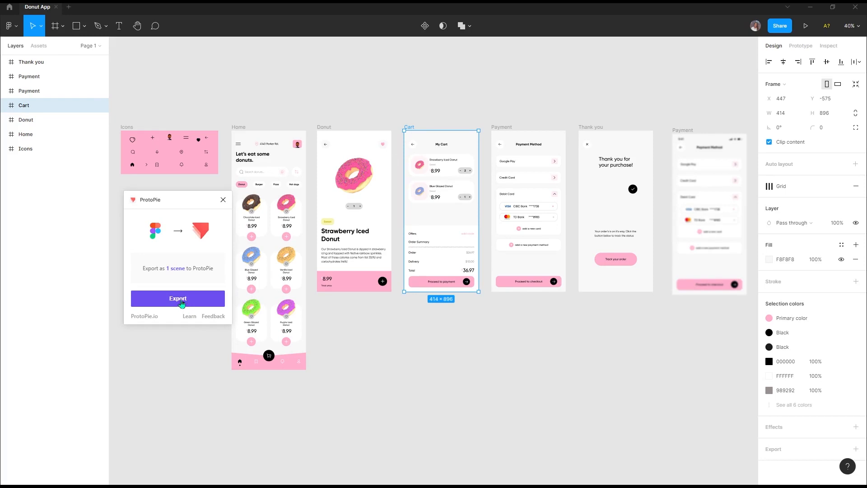
# Export the Cart frame from Figma to ProtoPie and enable the imported scene's system status bar.
pyautogui.click(180, 299)
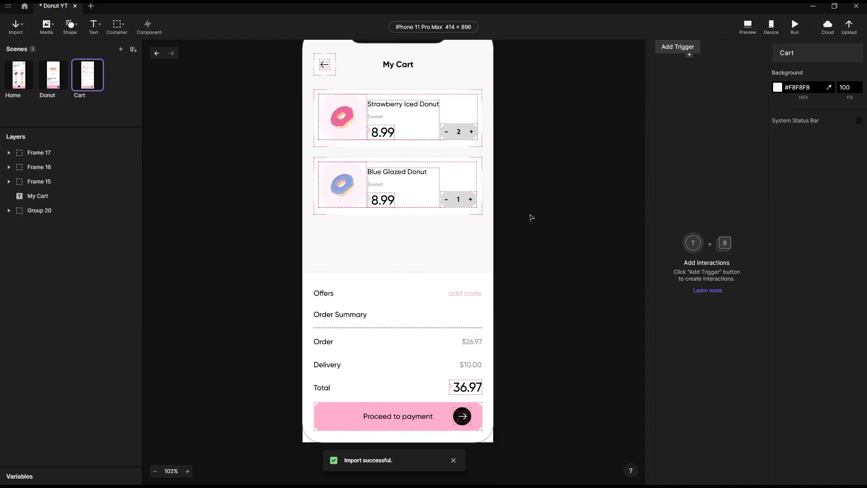
pyautogui.click(858, 121)
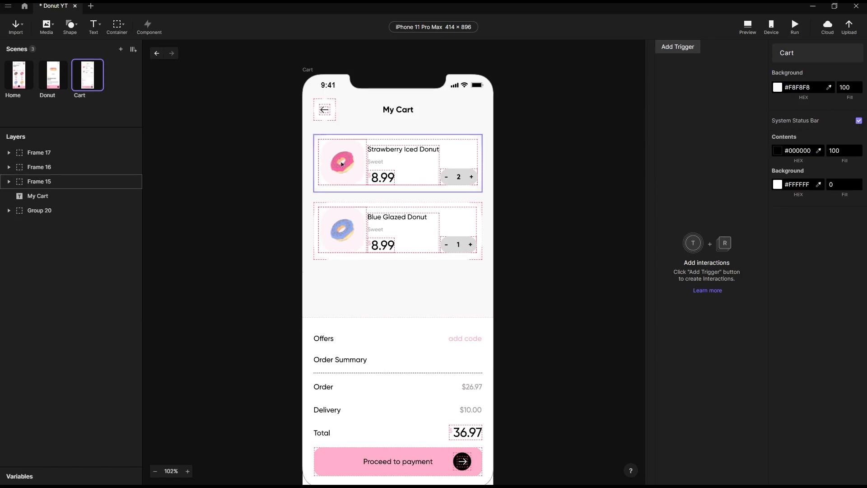
# Select the Proceed to payment button, Frame 18 inside Frame 17, in the Cart scene.
pyautogui.scroll(-1, 341, 187)
pyautogui.click(394, 420)
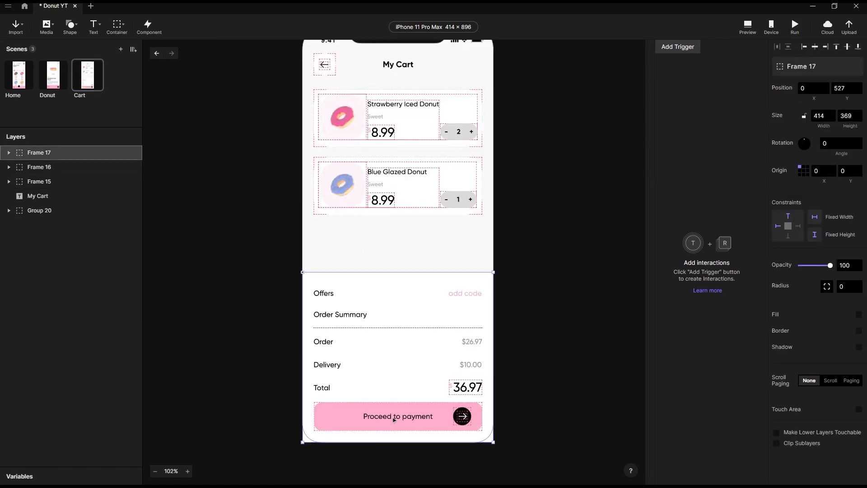
pyautogui.doubleClick(394, 419)
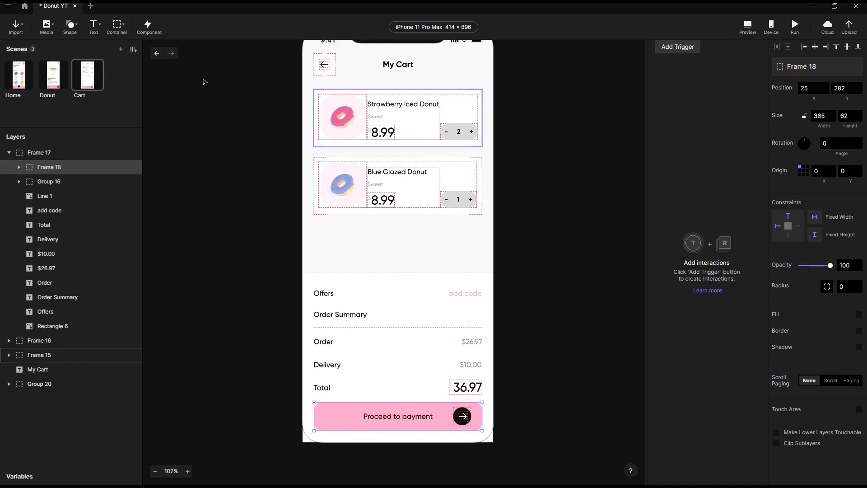
# Add a Tap trigger to Buy, the cart icon group in the Donut scene.
pyautogui.click(57, 79)
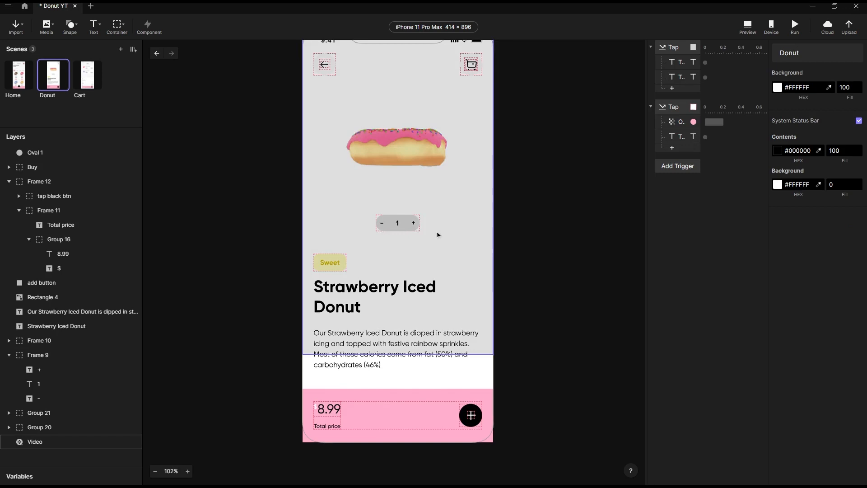
pyautogui.scroll(2, 438, 234)
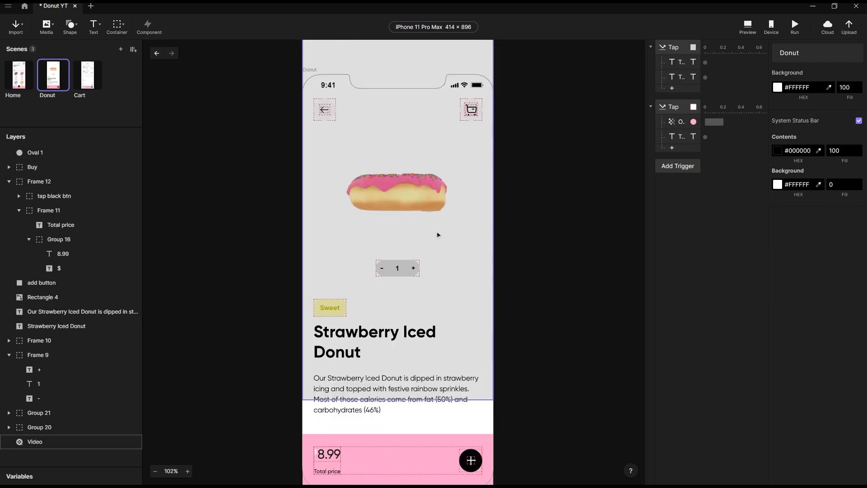
pyautogui.click(471, 110)
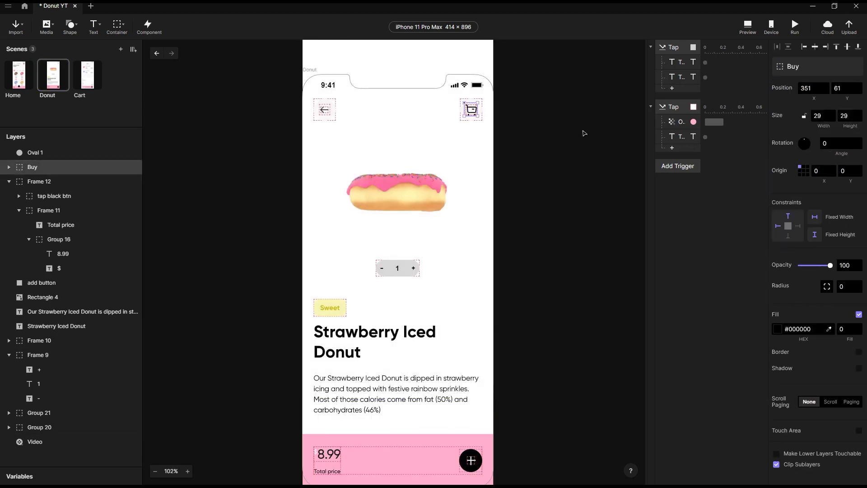
pyautogui.click(682, 169)
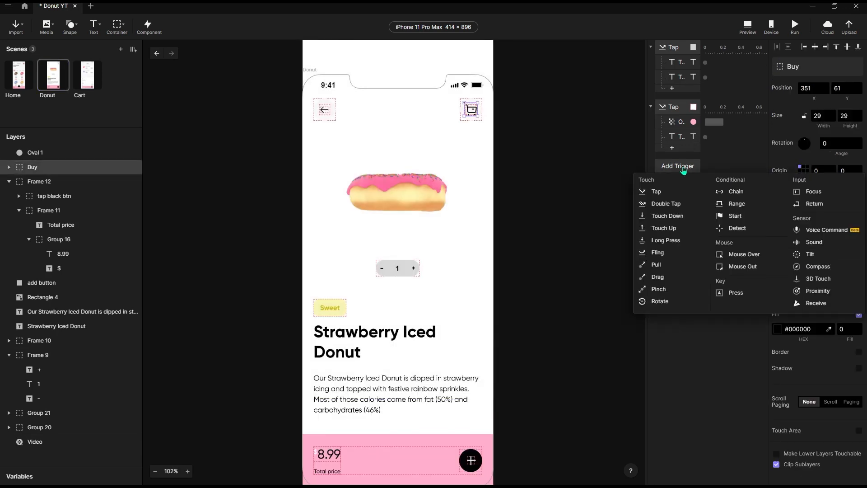
pyautogui.click(669, 195)
# Add a Jump response to the Cart scene with the Slide In transition from right to left, and open the preview.
pyautogui.click(680, 180)
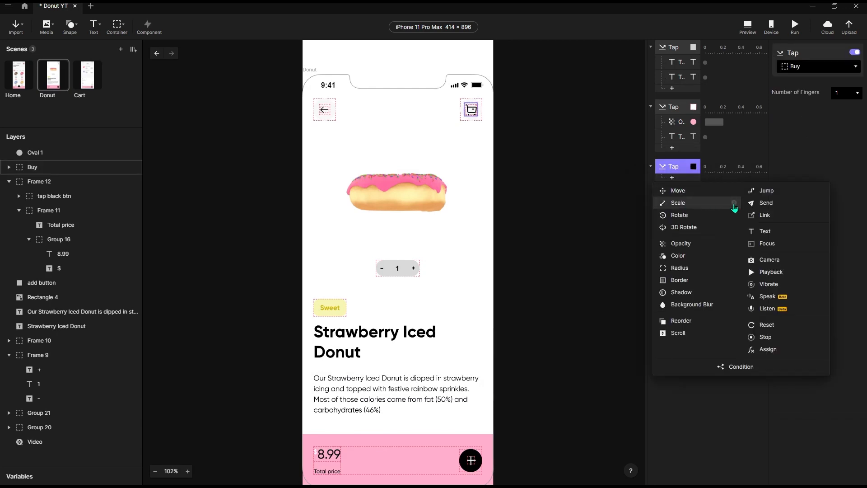
pyautogui.click(766, 191)
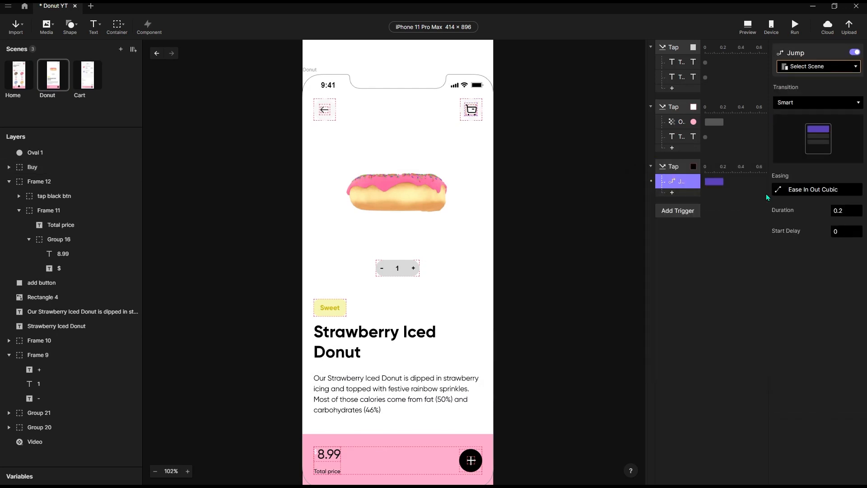
pyautogui.click(808, 66)
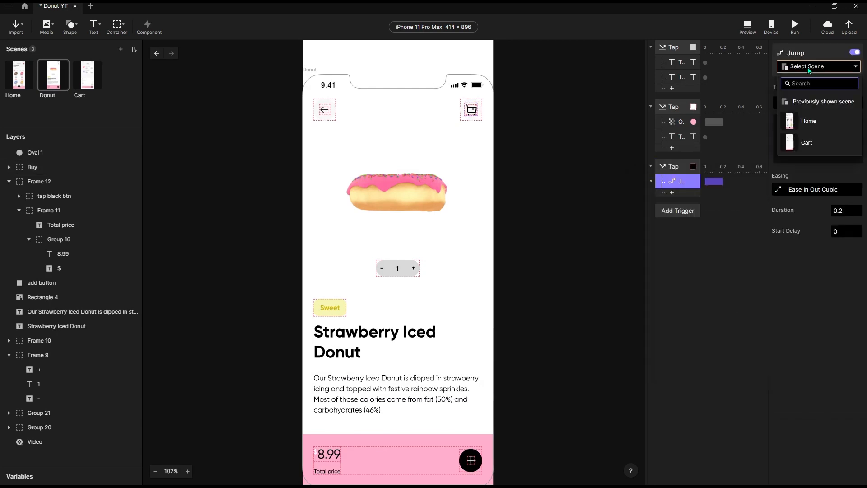
pyautogui.click(806, 143)
pyautogui.click(806, 106)
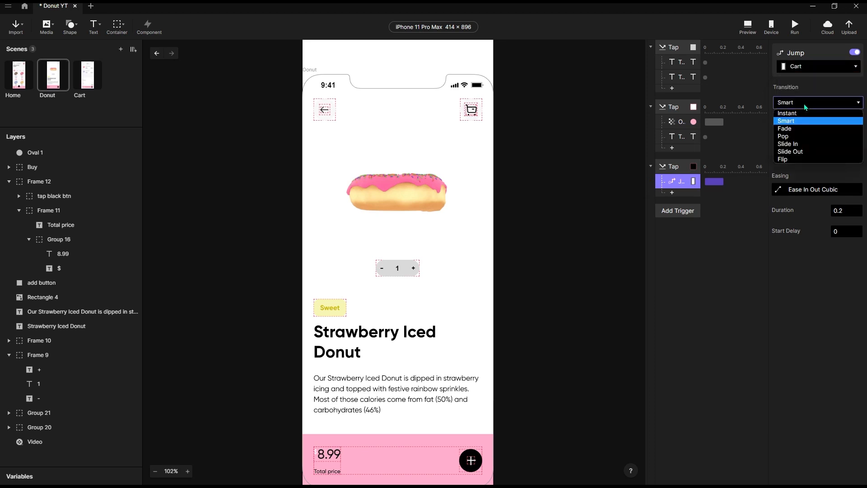
pyautogui.click(803, 145)
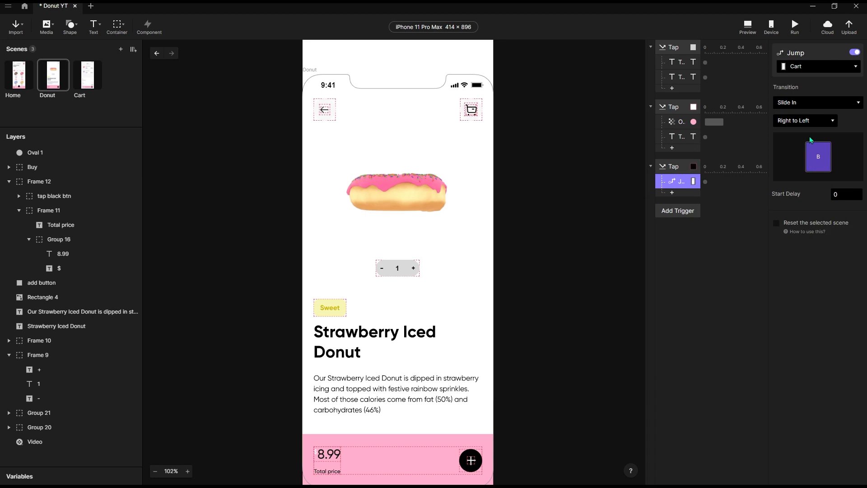
pyautogui.click(748, 32)
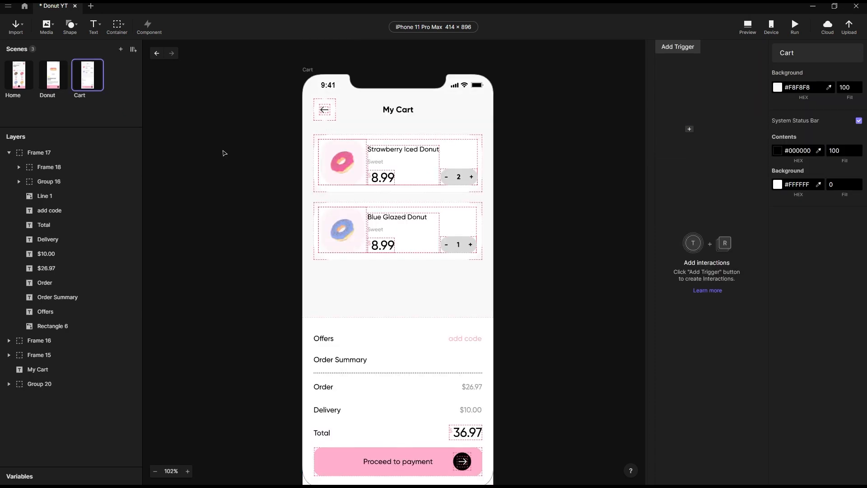
# Add a Tap trigger with a Jump response to the Proceed to payment button, Frame 18, in the Cart scene.
pyautogui.click(410, 425)
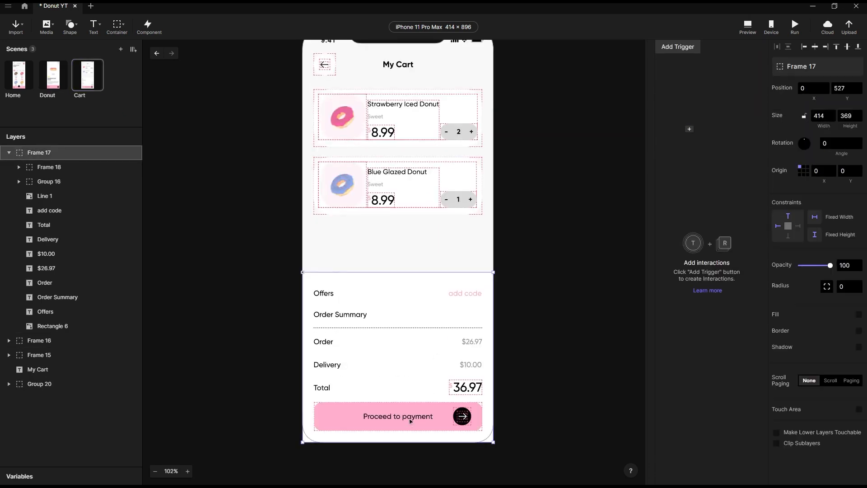
pyautogui.click(411, 425)
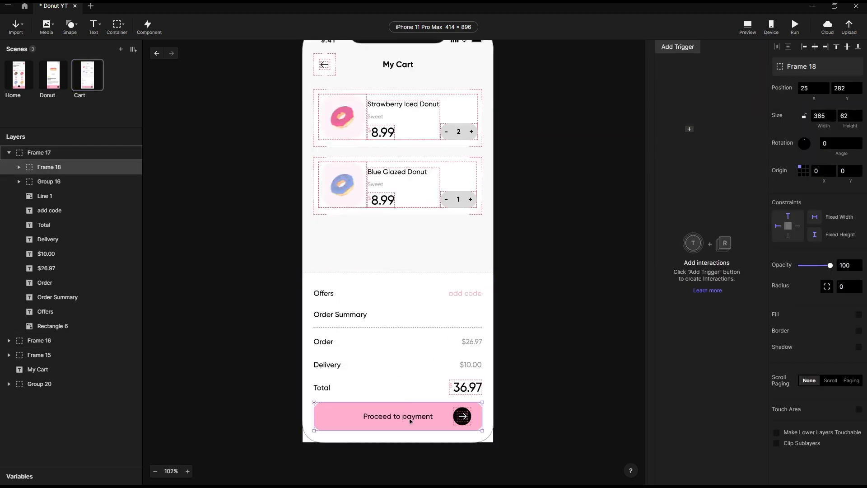
pyautogui.click(675, 51)
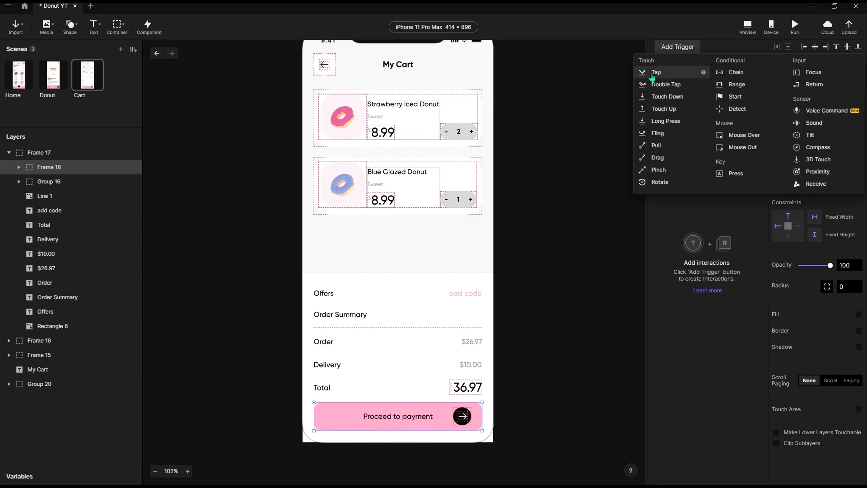
pyautogui.click(655, 73)
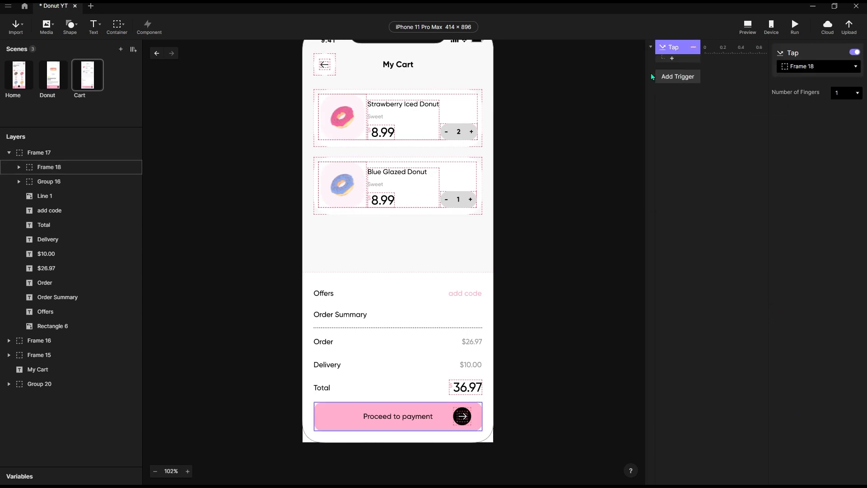
pyautogui.click(673, 59)
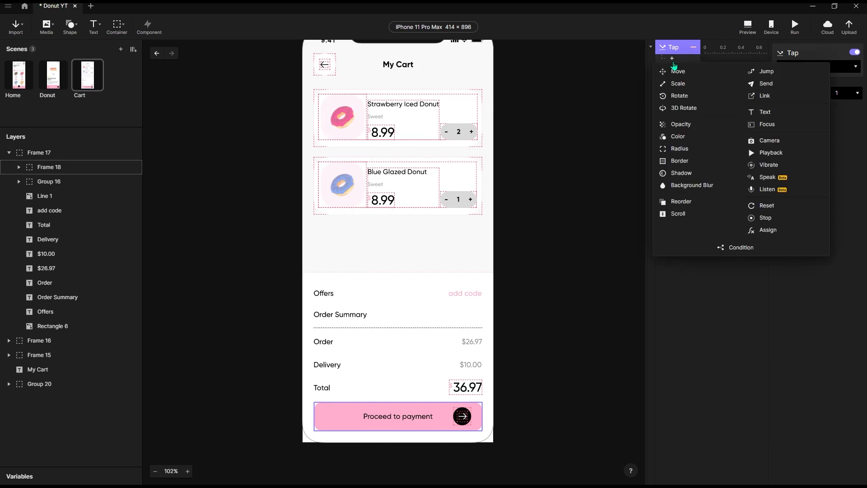
pyautogui.click(765, 72)
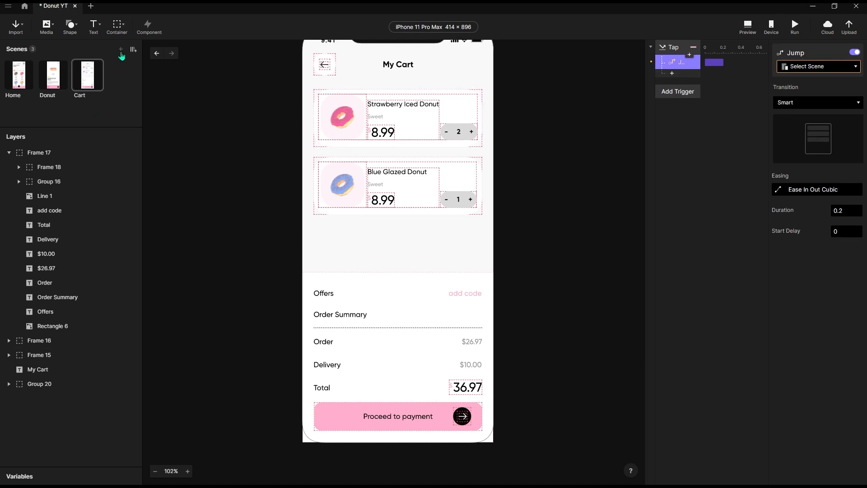
# Export the Payment frame from Figma into a new ProtoPie scene and enable the scene's system status bar.
pyautogui.click(121, 50)
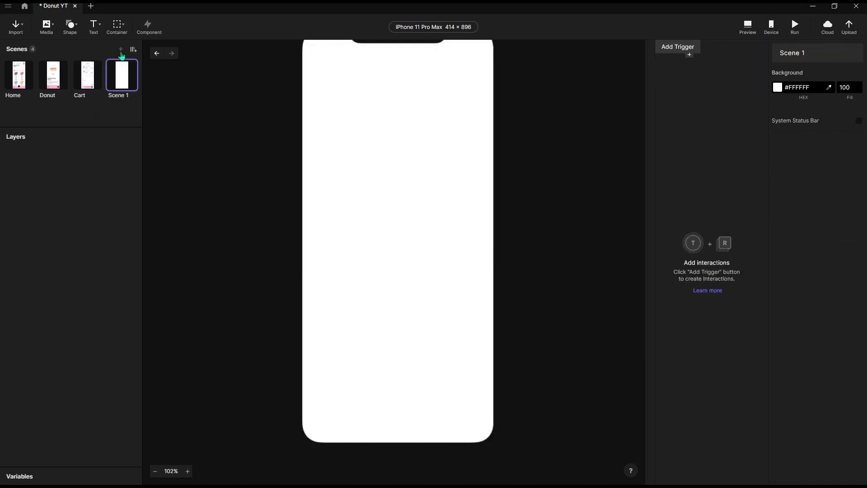
pyautogui.click(813, 5)
pyautogui.click(507, 131)
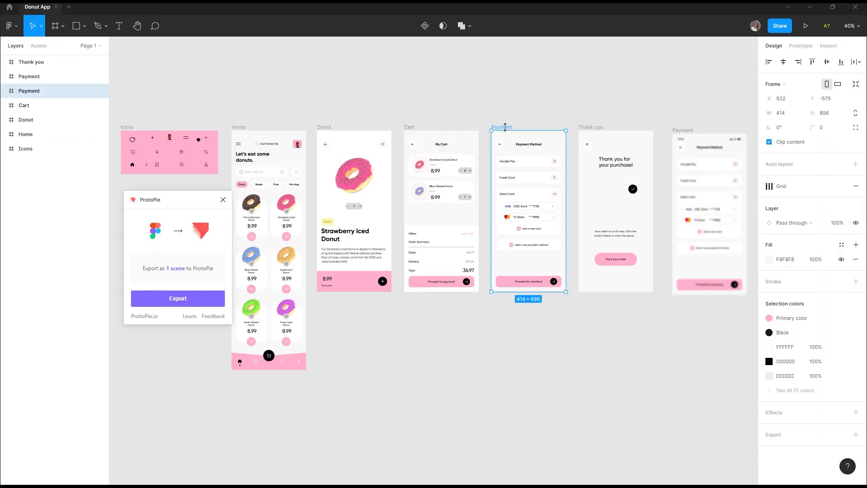
pyautogui.click(170, 301)
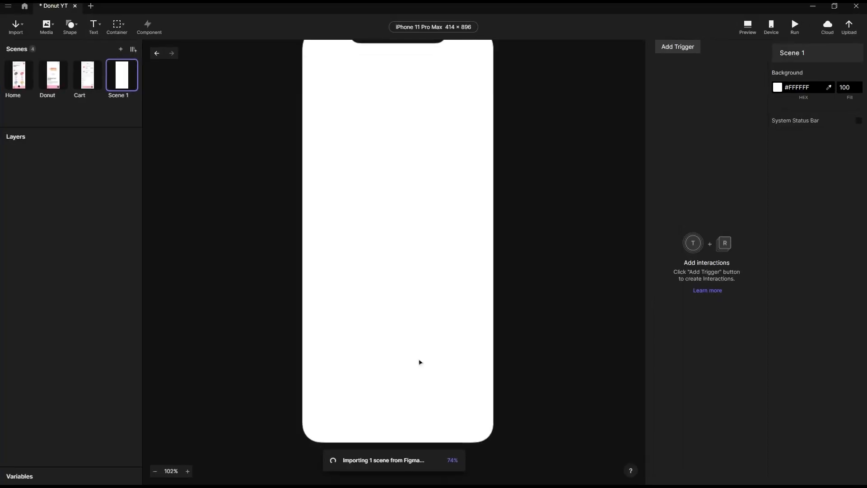
pyautogui.scroll(2, 516, 320)
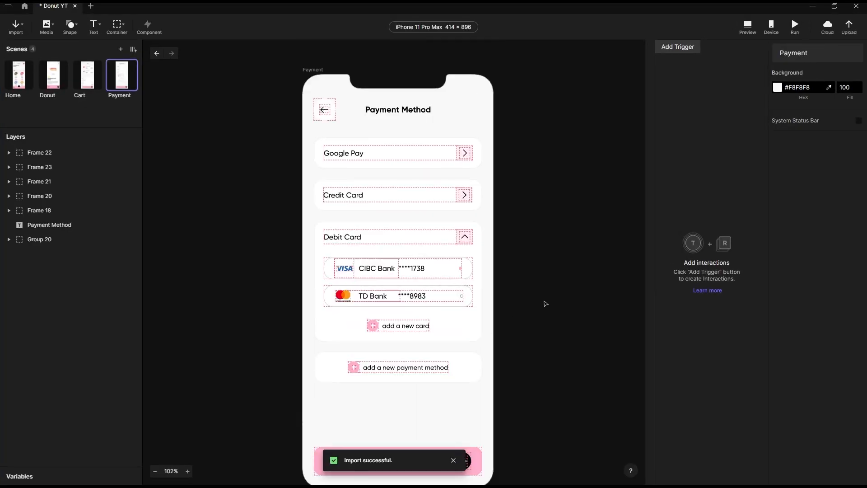
pyautogui.click(859, 121)
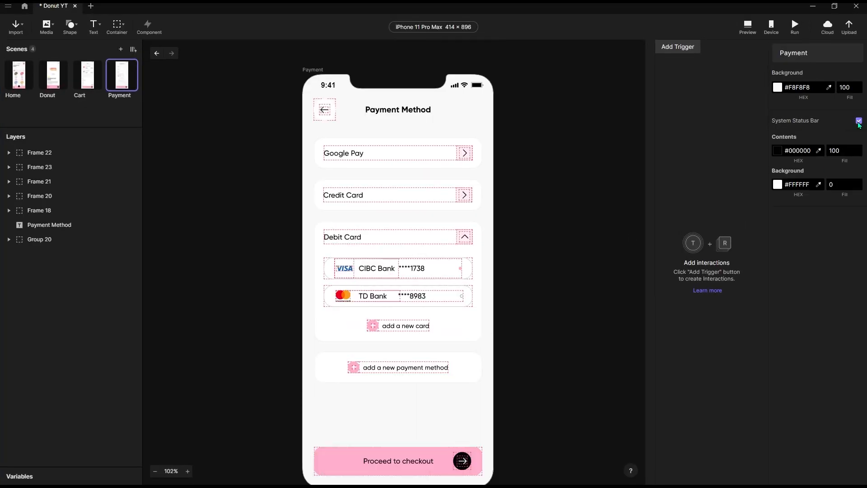
# Set the opacity of Ellipse 8 in Group 24, the pink selection dot of the CIBC Bank row, to 0.
pyautogui.scroll(-2, 510, 190)
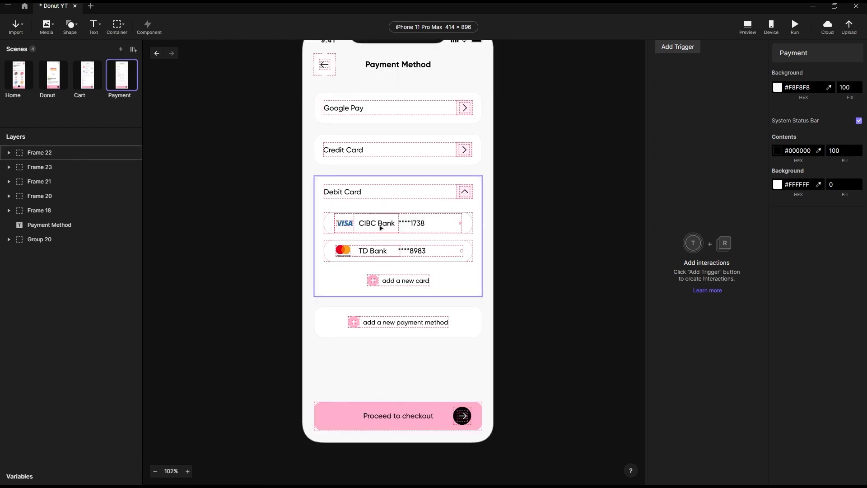
pyautogui.scroll(2, 442, 249)
pyautogui.click(455, 274)
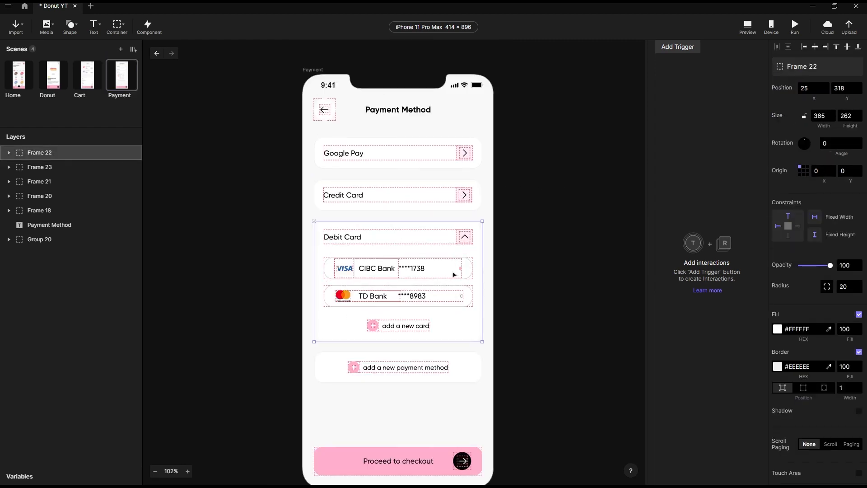
pyautogui.scroll(3, 414, 272)
pyautogui.scroll(3, 459, 276)
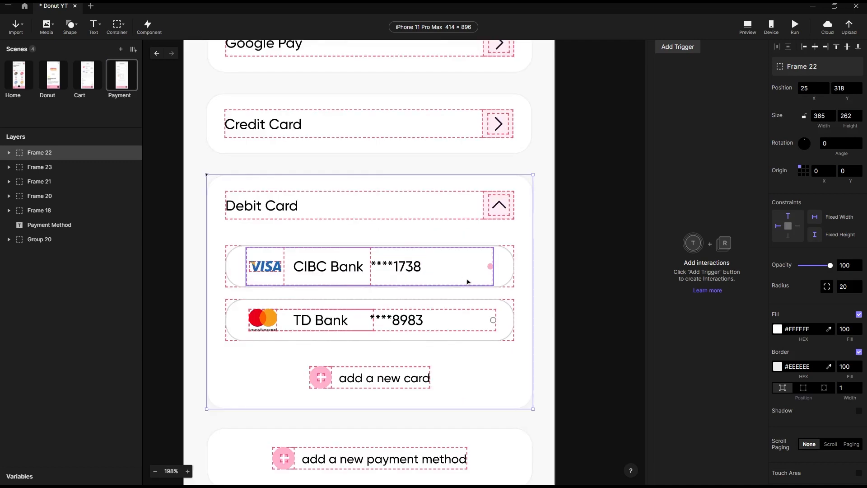
pyautogui.scroll(4, 496, 278)
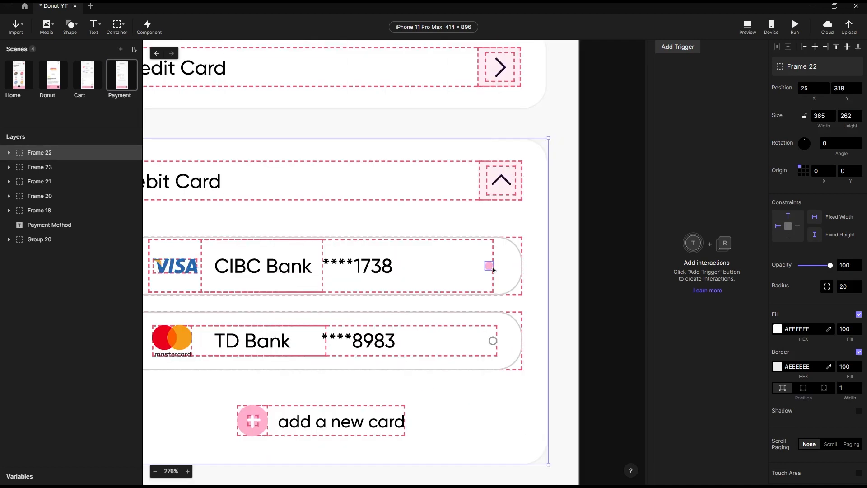
pyautogui.scroll(2, 513, 278)
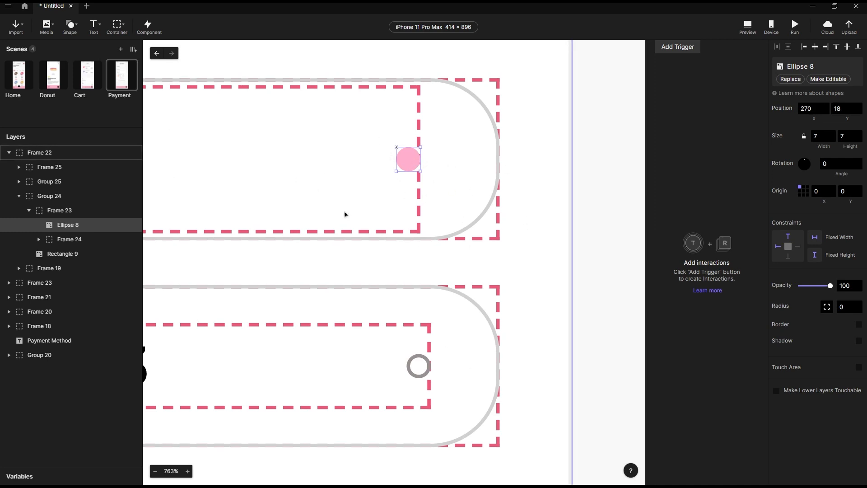
pyautogui.moveTo(830, 285); pyautogui.dragTo(800, 286)
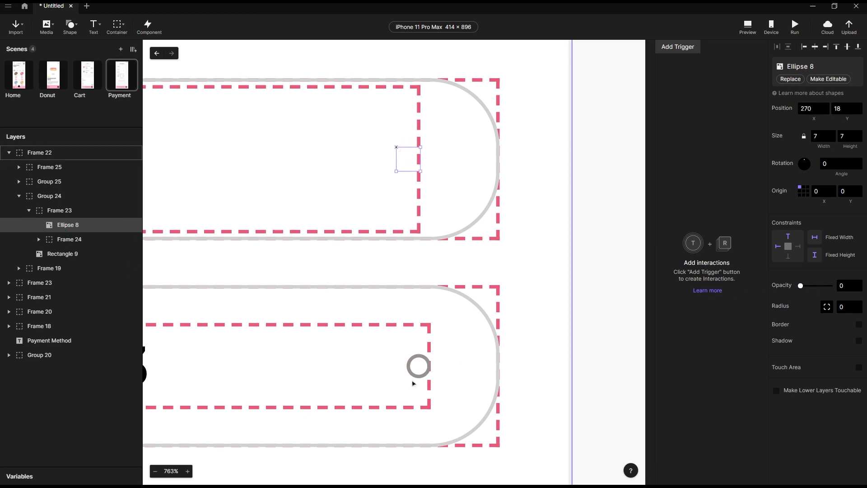
# Duplicate the grey ring Ellipse 8 of the TD Bank row and move the copy to the CIBC Bank row's dot, at about X 267, Y -49.
pyautogui.click(419, 374)
pyautogui.doubleClick(420, 373)
pyautogui.doubleClick(420, 373)
pyautogui.doubleClick(419, 373)
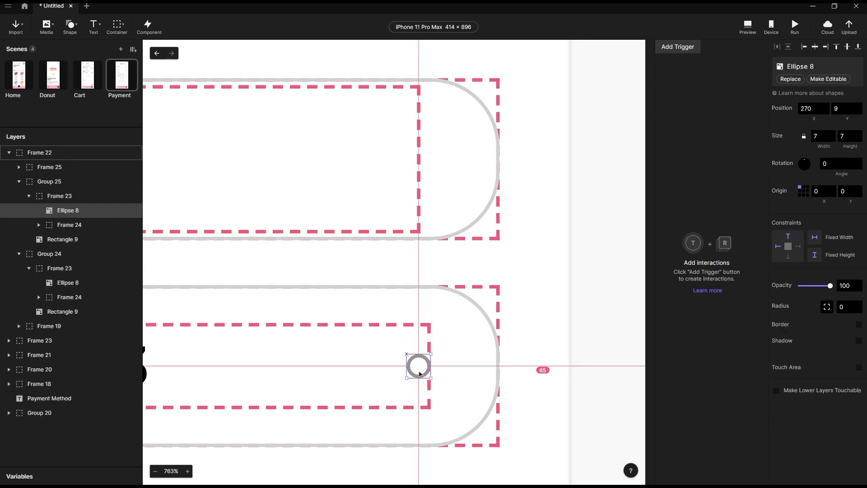
pyautogui.keyDown('alt'); pyautogui.moveTo(419, 372); pyautogui.dragTo(383, 347); pyautogui.keyUp('alt')
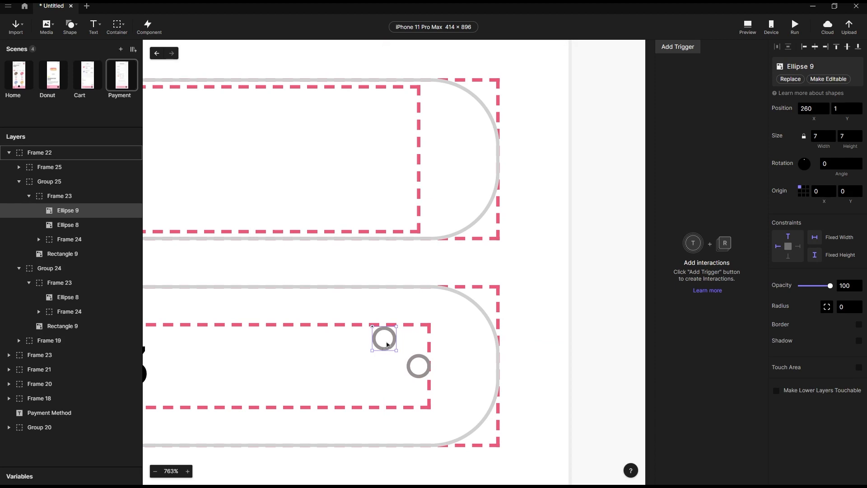
pyautogui.moveTo(388, 344); pyautogui.dragTo(409, 169)
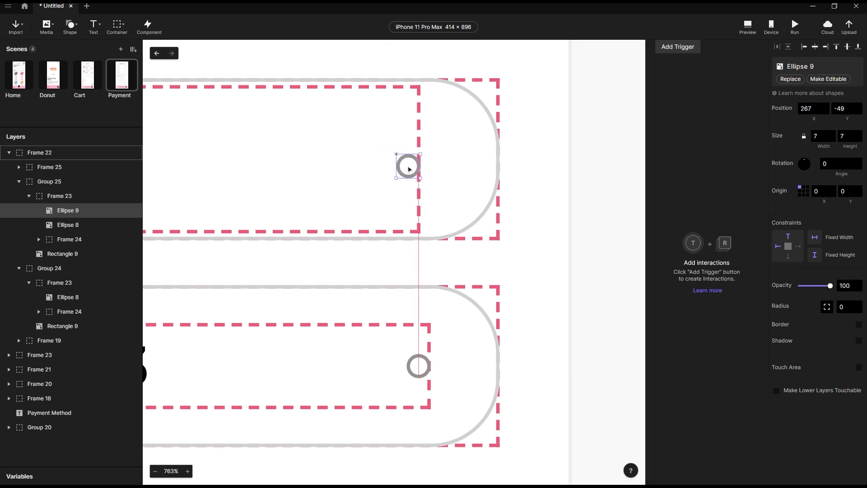
# Compare the ellipse positions and set the X position of Ellipse 9, the copied ring in the CIBC Bank row, to 270.
pyautogui.click(72, 225)
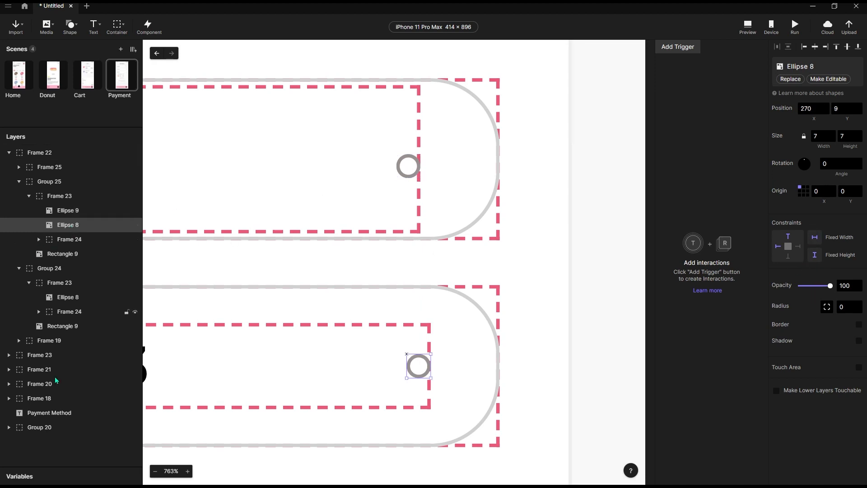
pyautogui.click(54, 298)
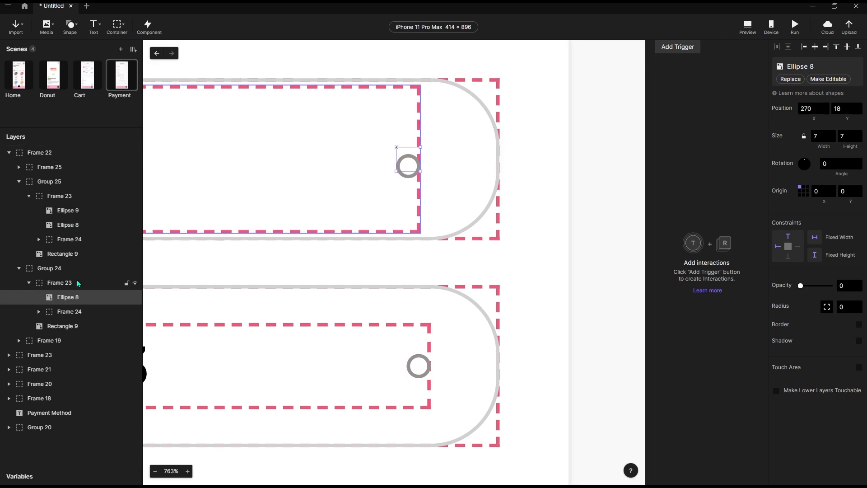
pyautogui.click(66, 215)
pyautogui.click(805, 113)
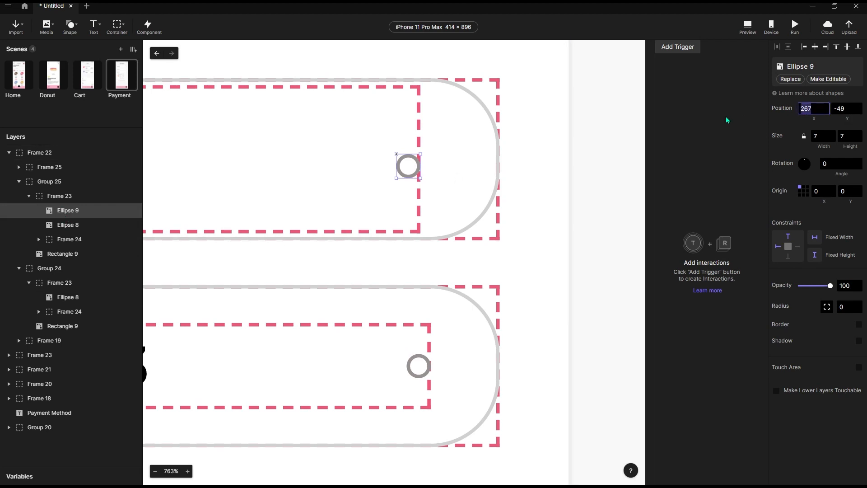
pyautogui.write('27')
pyautogui.press('Return')
pyautogui.click(72, 302)
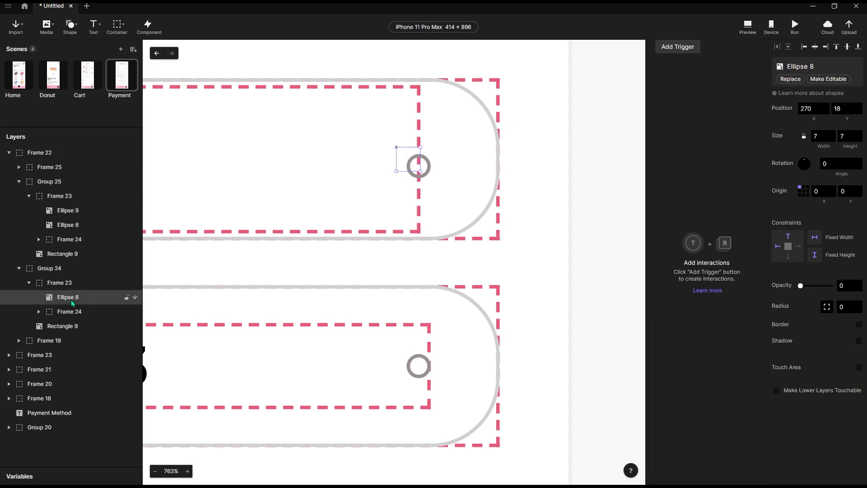
pyautogui.click(73, 212)
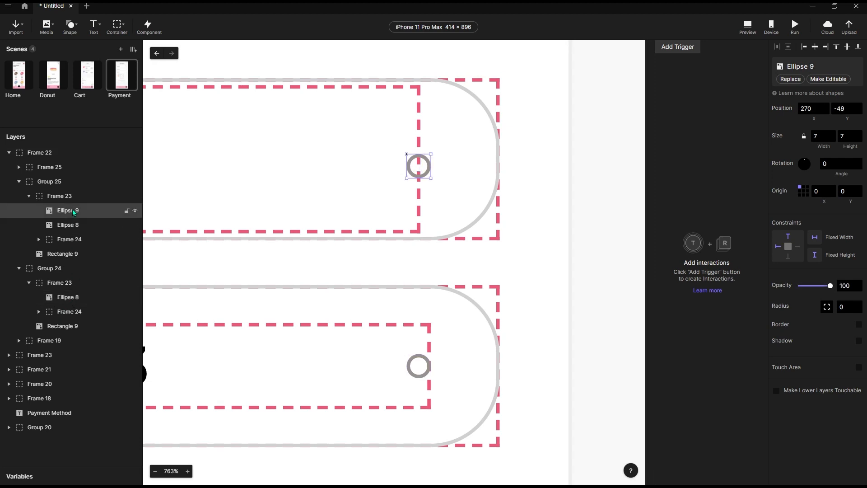
# Move Ellipse 9 into Frame 23 of Group 24 above Ellipse 8 and set its position to X 270, Y 18.
pyautogui.moveTo(74, 212); pyautogui.dragTo(70, 296)
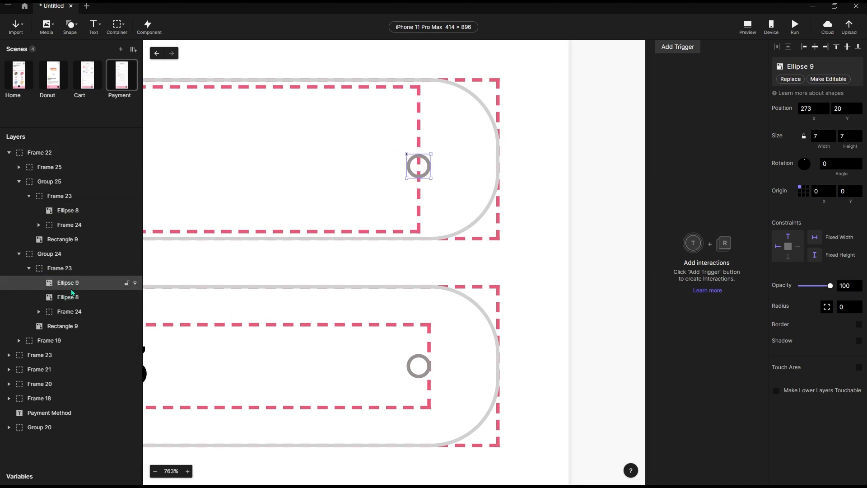
pyautogui.click(818, 112)
pyautogui.write('27')
pyautogui.press('Tab')
pyautogui.write('18')
pyautogui.press('Return')
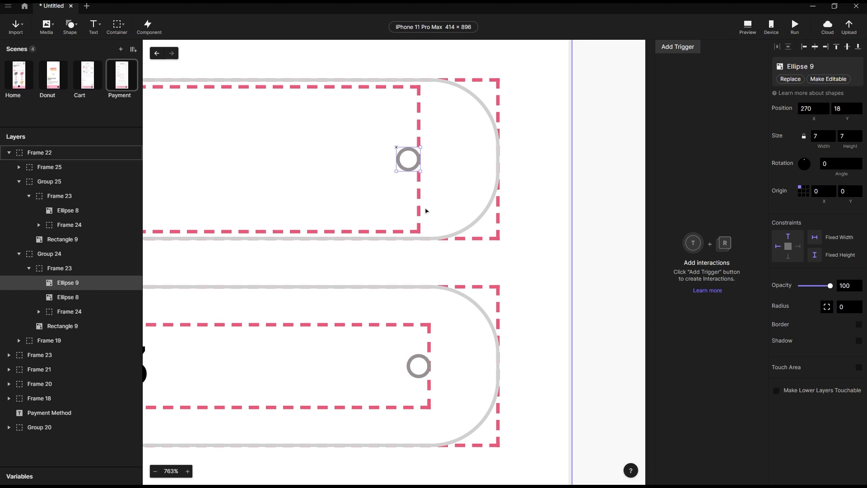
# Add a Tap trigger to Ellipse 9 and rename Ellipse 8 in Group 24 as PINK.
pyautogui.click(673, 48)
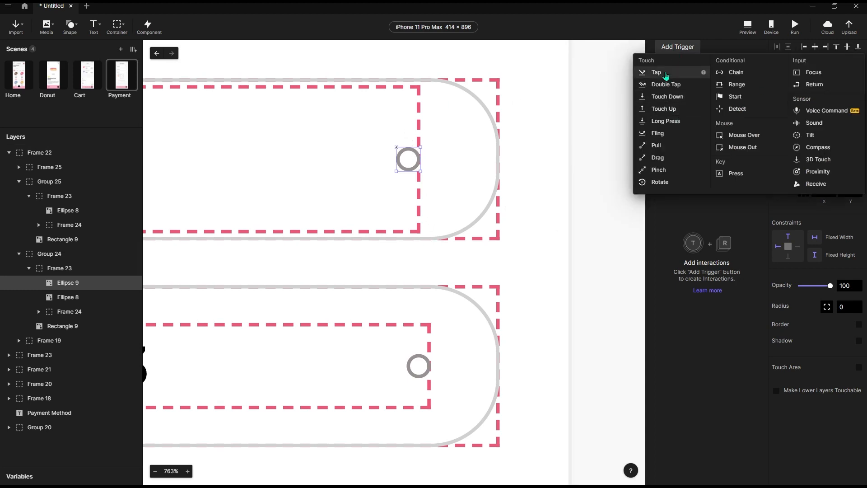
pyautogui.click(663, 75)
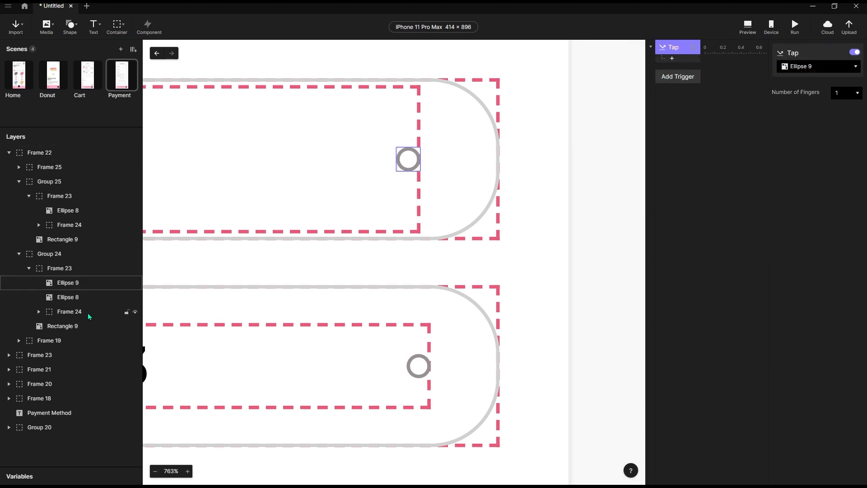
pyautogui.click(72, 301)
pyautogui.doubleClick(77, 300)
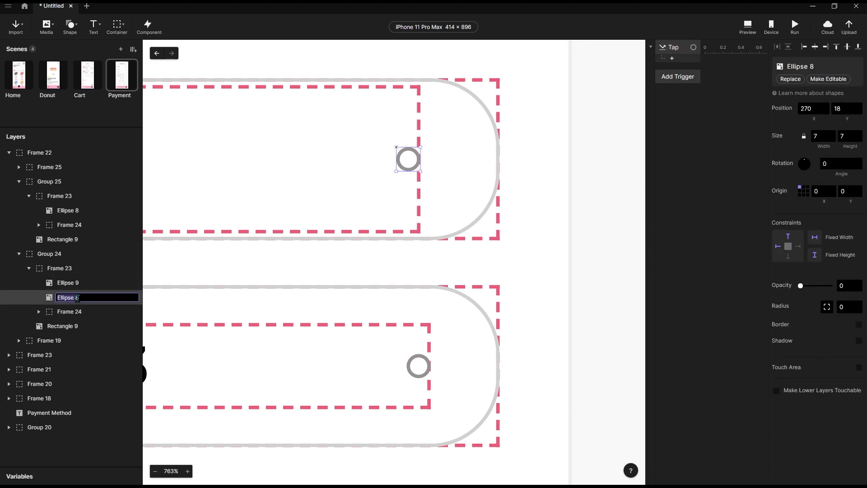
pyautogui.write('PINK')
pyautogui.press('Return')
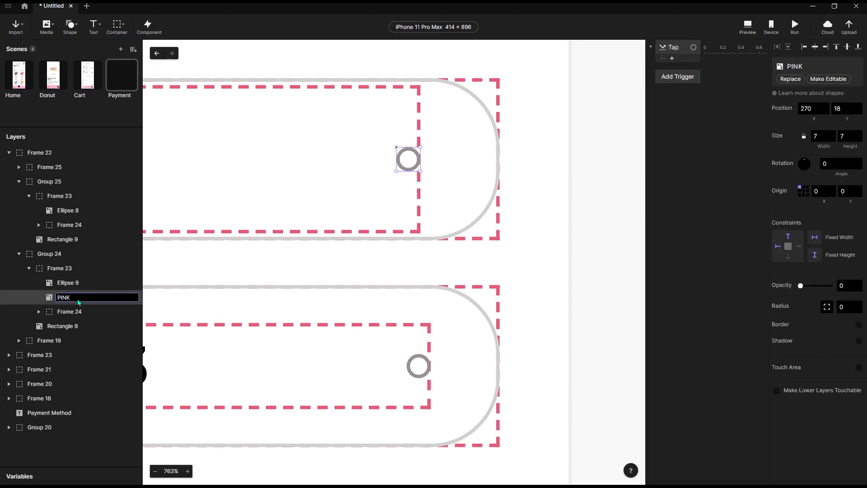
# Add an Opacity response to the Ellipse 9 Tap trigger that sets the PINK layer's opacity to 100.
pyautogui.click(677, 50)
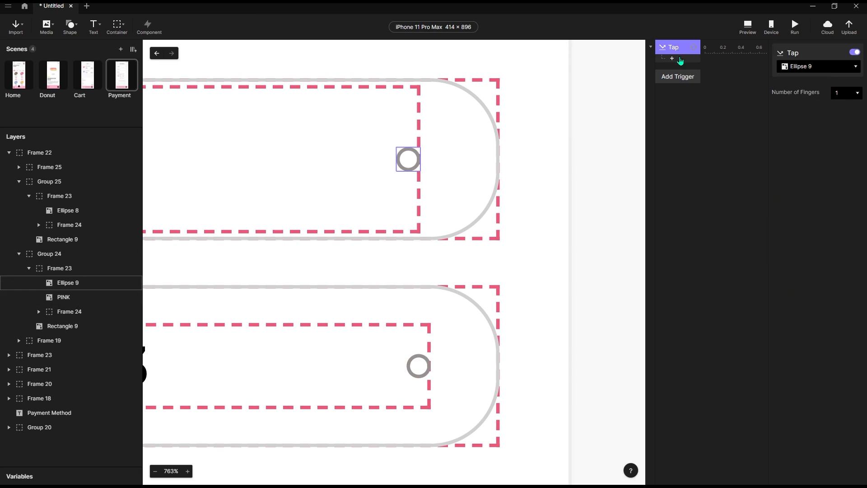
pyautogui.click(673, 59)
pyautogui.click(697, 129)
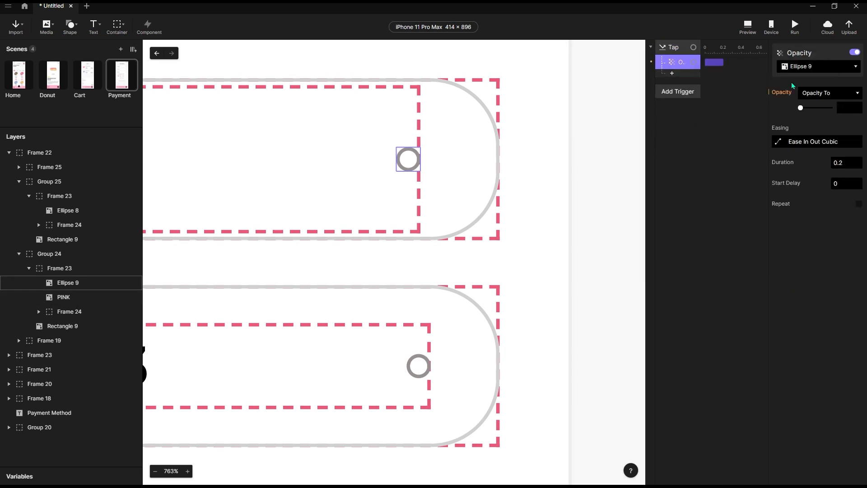
pyautogui.click(820, 72)
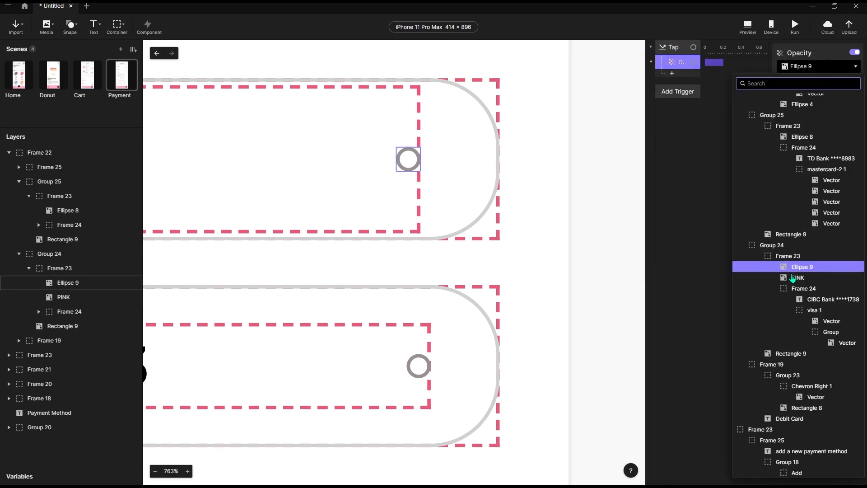
pyautogui.click(794, 276)
pyautogui.moveTo(800, 108); pyautogui.dragTo(834, 108)
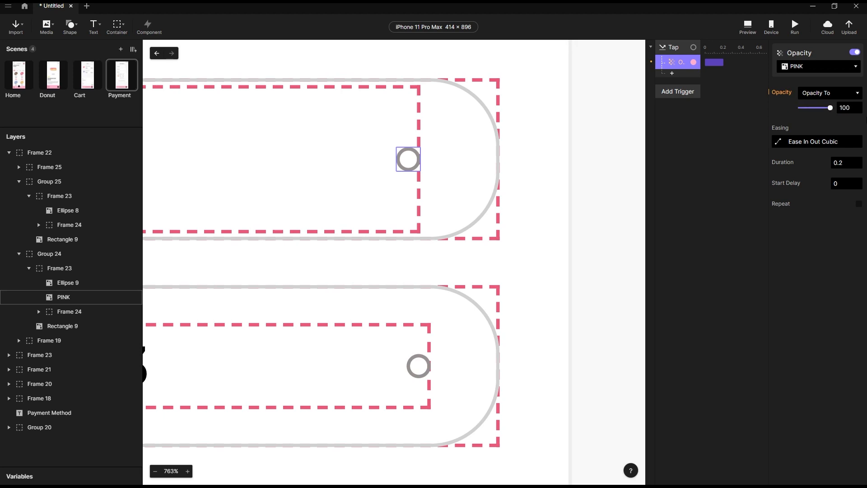
# Preview the Payment scene and test tapping the selection ring in the CIBC Bank row.
pyautogui.click(748, 28)
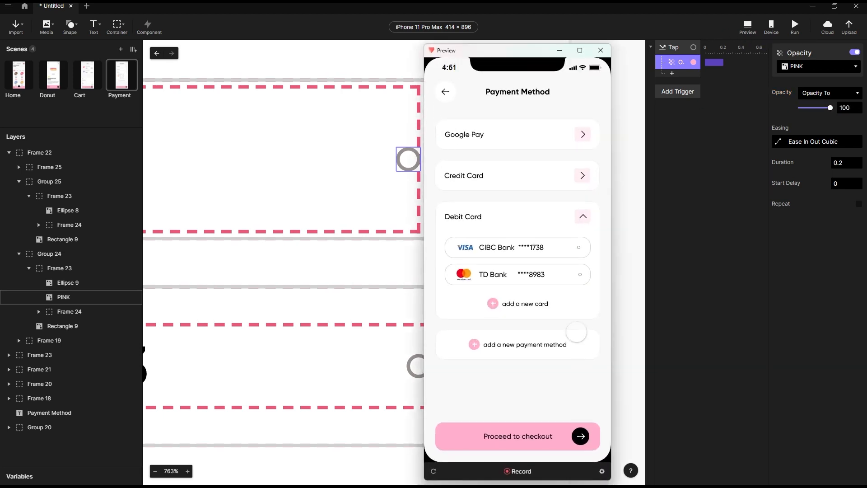
pyautogui.click(579, 247)
pyautogui.click(561, 55)
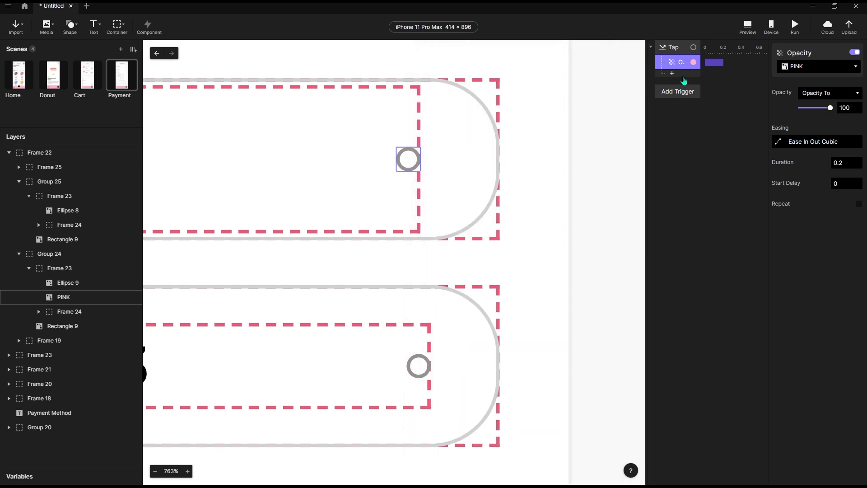
# Add a second Opacity response to the same Tap trigger that sets Ellipse 9's opacity to 0.
pyautogui.click(684, 80)
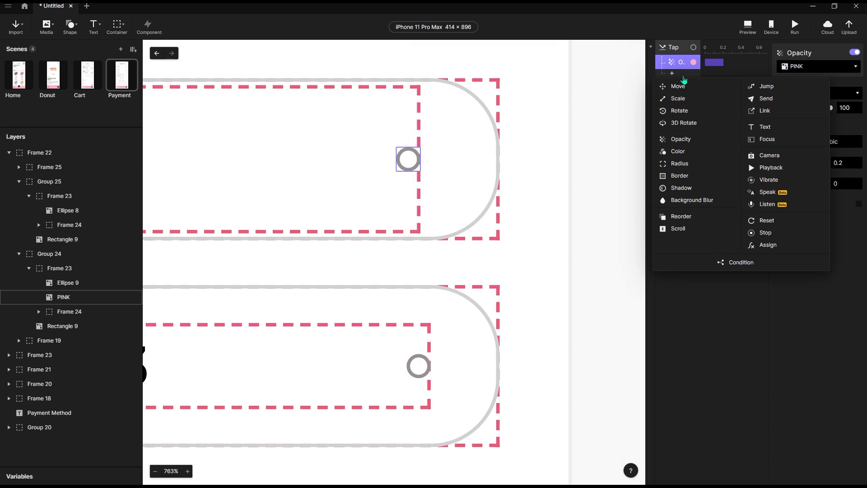
pyautogui.click(698, 142)
pyautogui.click(828, 73)
pyautogui.click(786, 256)
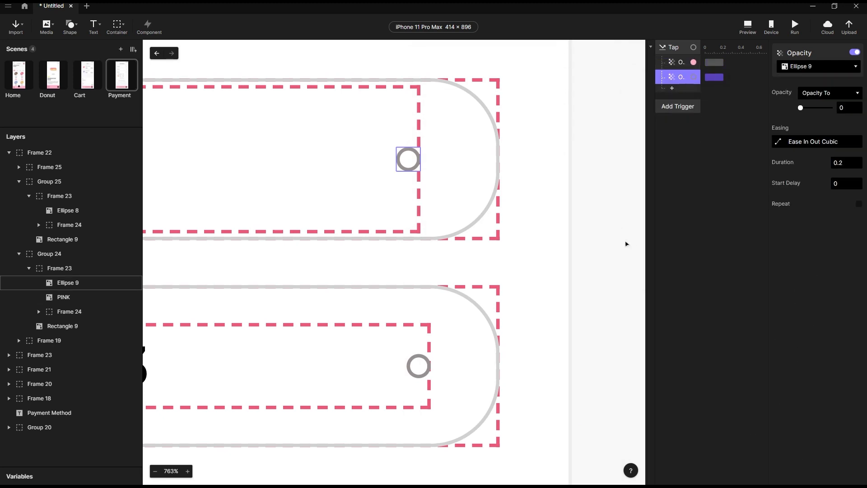
# Preview the scene again and test the CIBC Bank ring with both opacity responses.
pyautogui.click(743, 35)
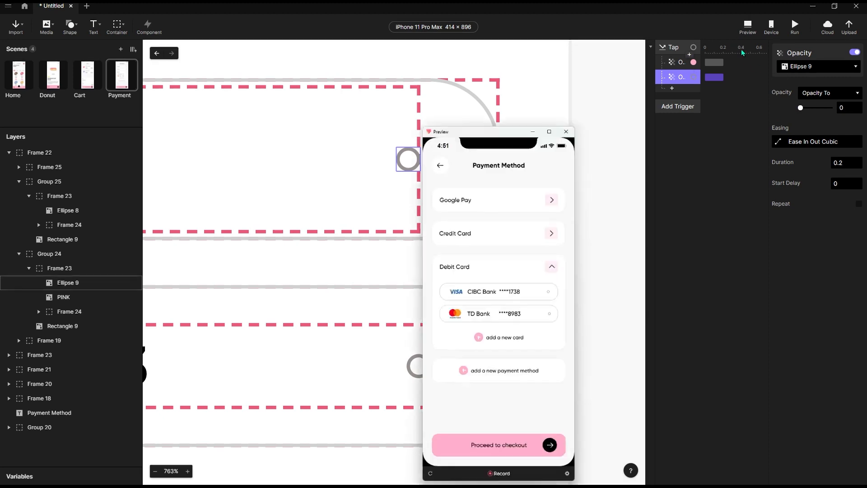
pyautogui.click(579, 247)
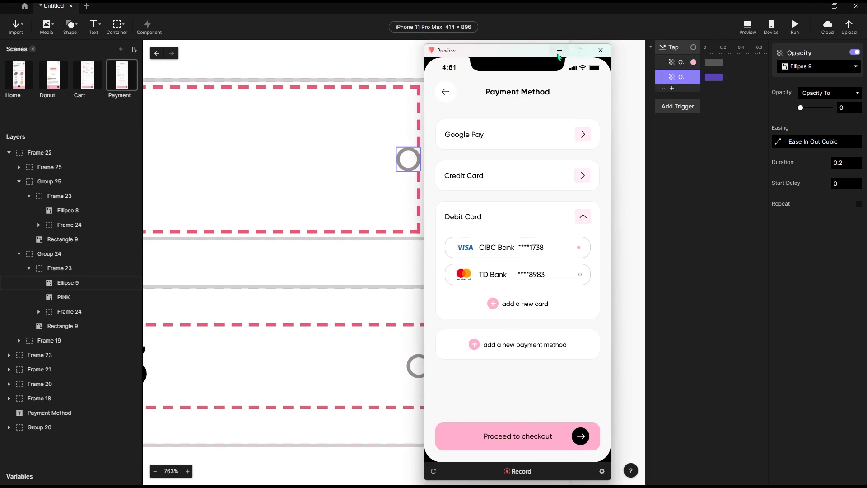
pyautogui.click(559, 51)
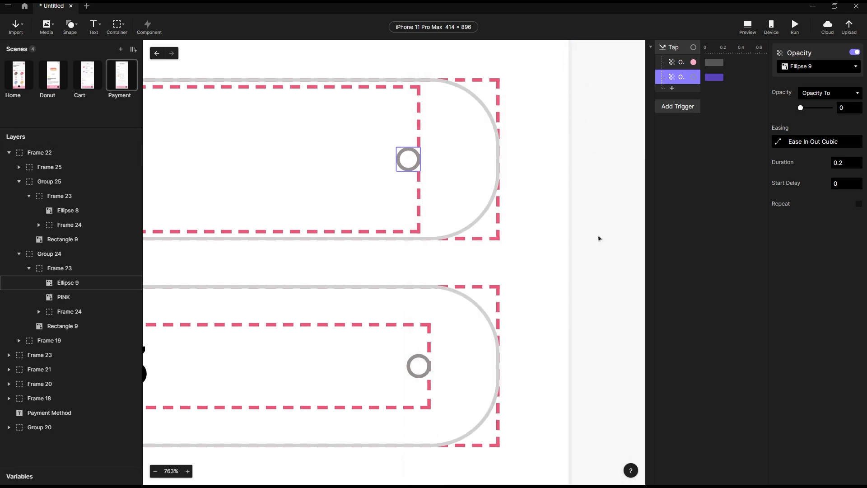
# Add a Tap trigger with a Jump response to Frame 18, the Proceed to checkout button, and create a new empty scene.
pyautogui.scroll(-10, 373, 213)
pyautogui.scroll(-3, 447, 193)
pyautogui.scroll(-3, 464, 194)
pyautogui.scroll(-2, 383, 244)
pyautogui.scroll(4, 383, 244)
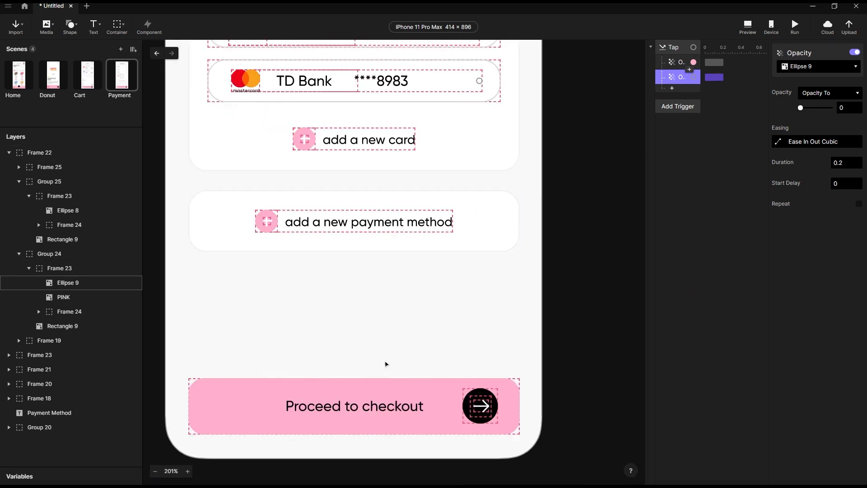
pyautogui.click(337, 424)
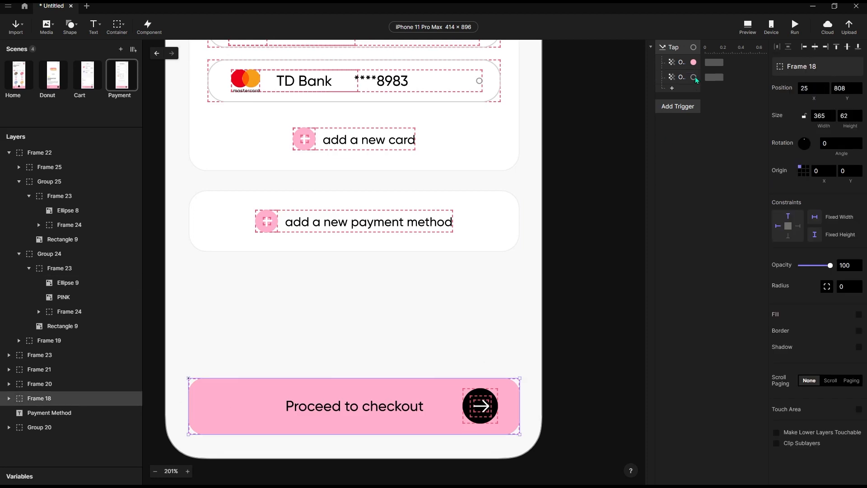
pyautogui.click(678, 109)
pyautogui.click(672, 132)
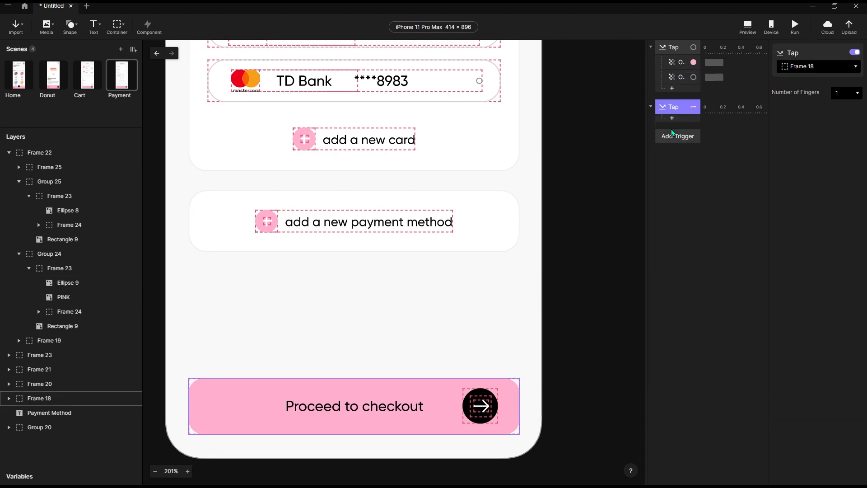
pyautogui.click(685, 119)
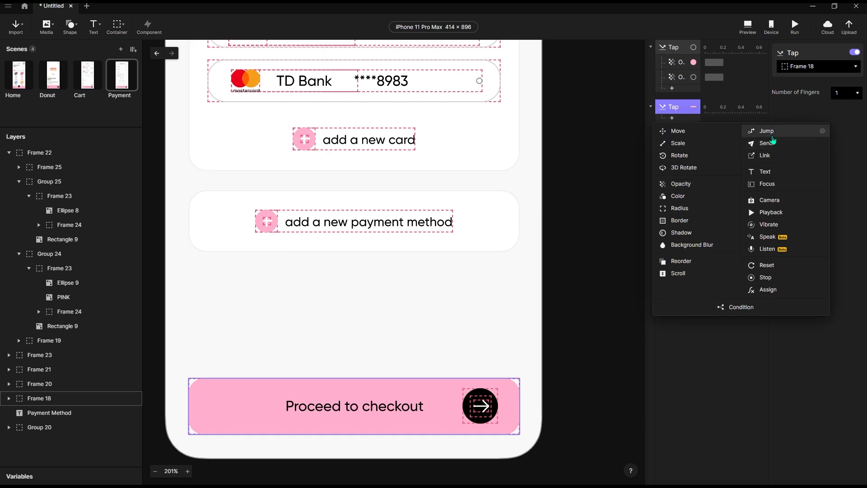
pyautogui.click(749, 129)
pyautogui.click(121, 49)
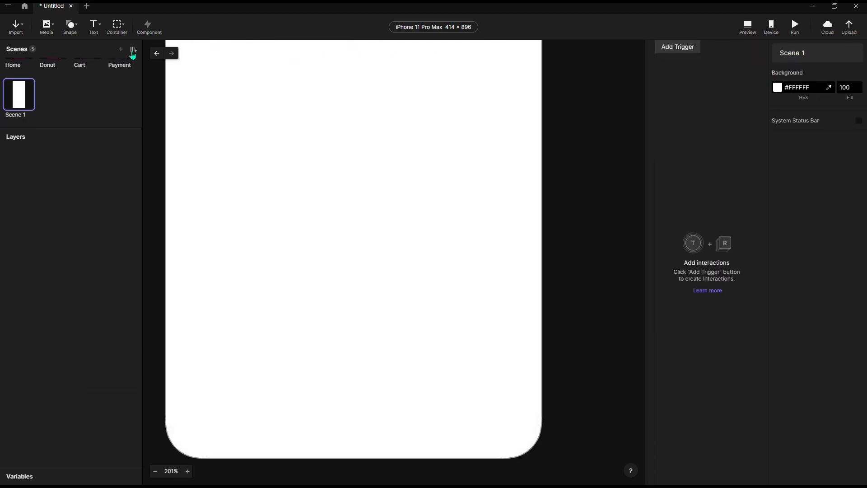
# Switch to Figma and export the blurred Payment frame as a 1x PNG named Payment to the Downloads folder.
pyautogui.click(814, 11)
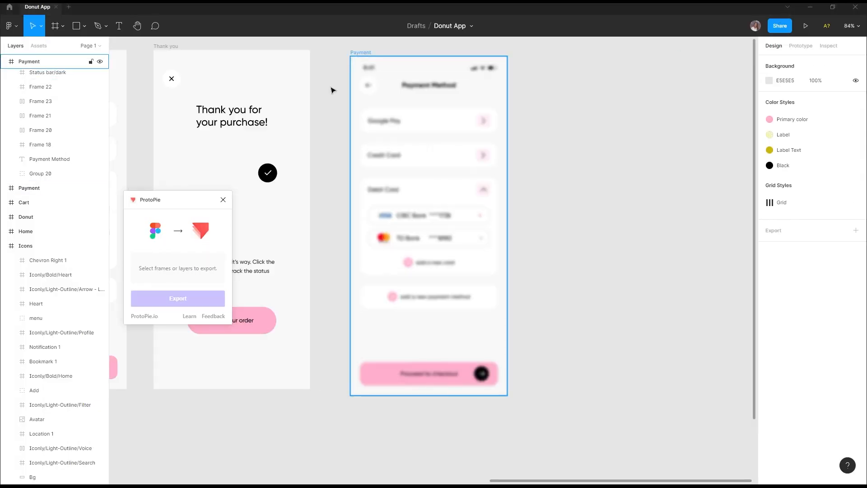
pyautogui.click(356, 54)
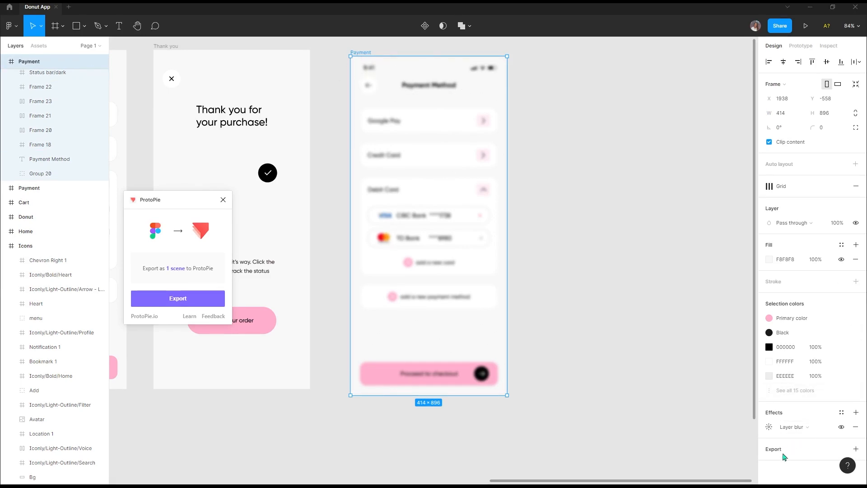
pyautogui.click(794, 454)
pyautogui.scroll(-2, 785, 329)
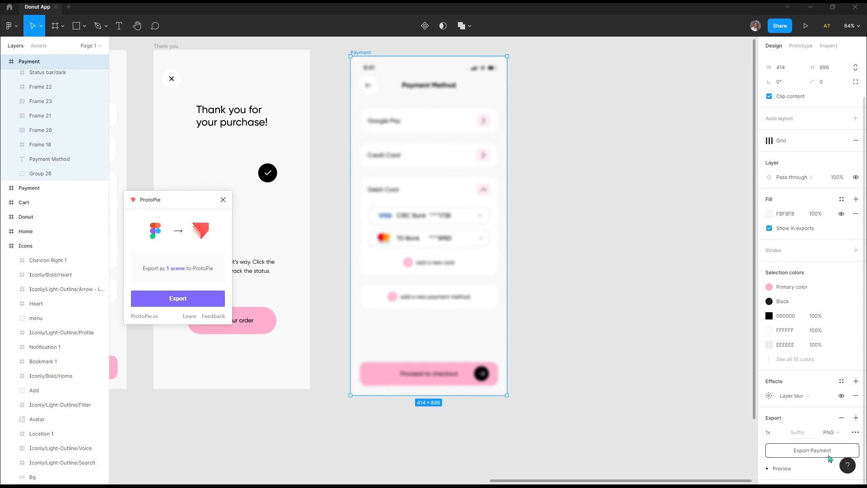
pyautogui.click(817, 452)
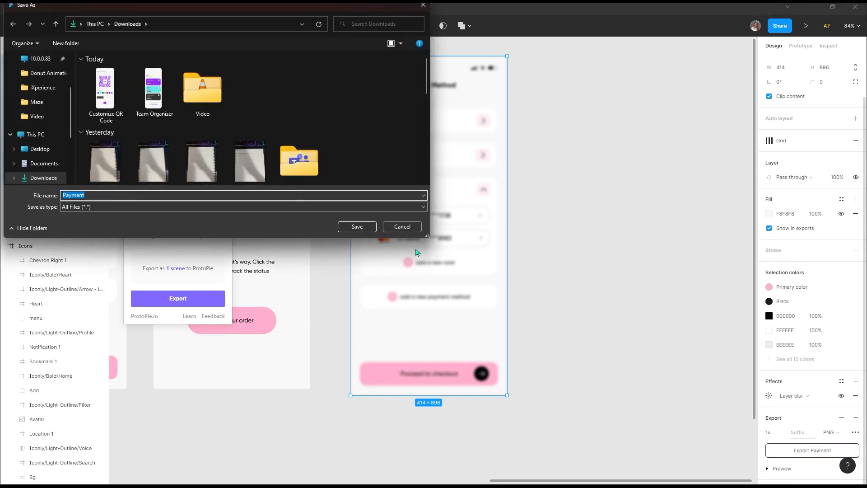
pyautogui.click(368, 229)
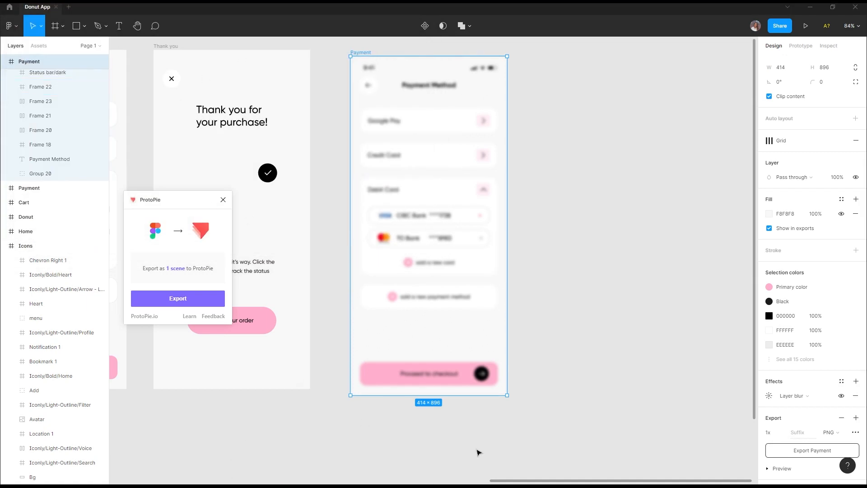
# Return to ProtoPie, insert the exported Payment image into Scene 1 and scale it to about 422 by 896.
pyautogui.click(810, 7)
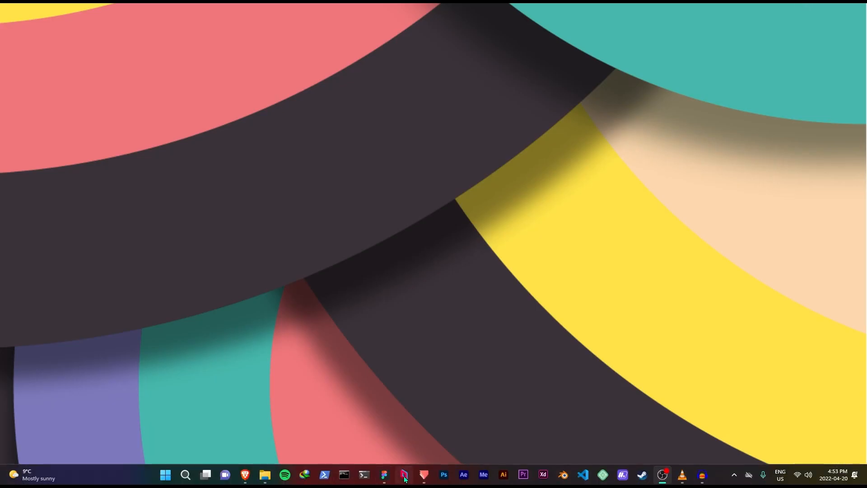
pyautogui.moveTo(423, 475)
pyautogui.click(404, 439)
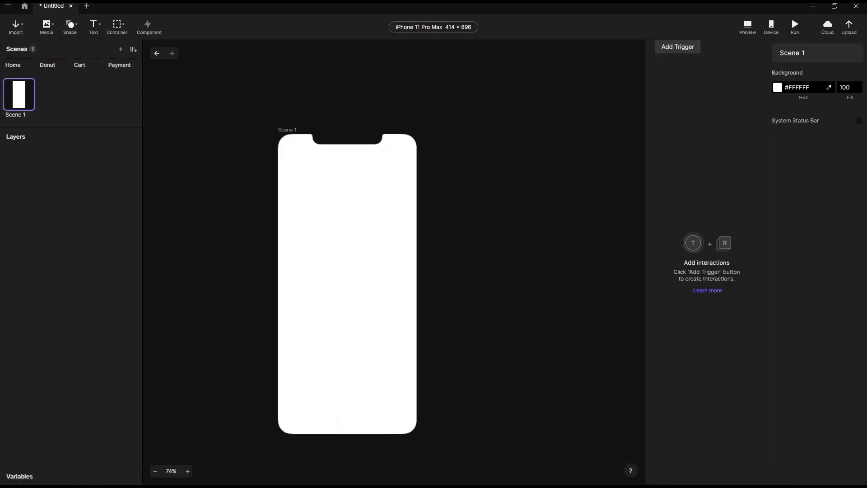
pyautogui.moveTo(265, 474)
pyautogui.moveTo(371, 337); pyautogui.dragTo(280, 168)
pyautogui.moveTo(327, 236); pyautogui.dragTo(416, 389)
pyautogui.moveTo(419, 398); pyautogui.dragTo(417, 395)
pyautogui.moveTo(373, 429); pyautogui.dragTo(377, 436)
# Set the X position of the Payment image in Scene 1 to 0.
pyautogui.click(810, 86)
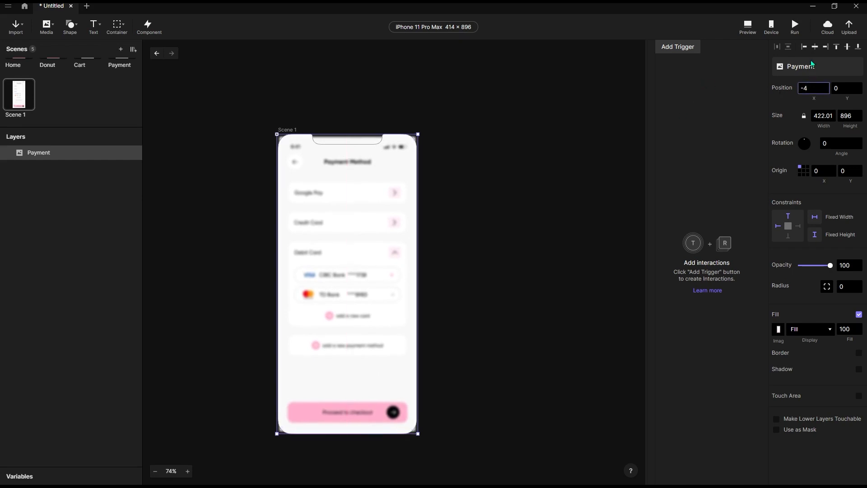
pyautogui.moveTo(822, 88); pyautogui.dragTo(761, 89)
pyautogui.write('0')
pyautogui.press('Return')
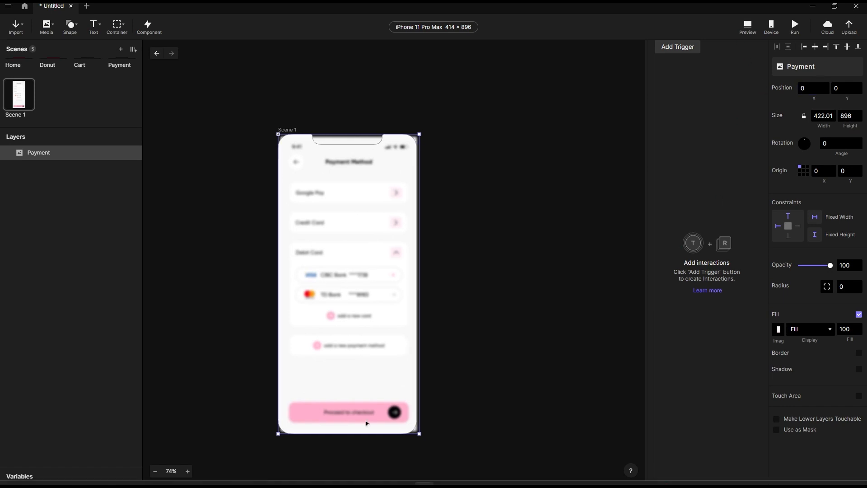
# Preview Scene 1 to check how the blurred Payment image fits the device screen.
pyautogui.scroll(-3, 277, 282)
pyautogui.scroll(3, 353, 233)
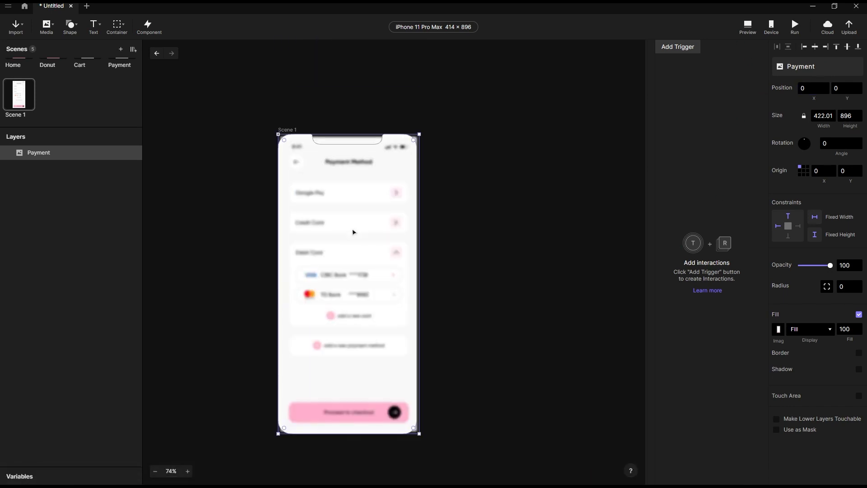
pyautogui.click(751, 28)
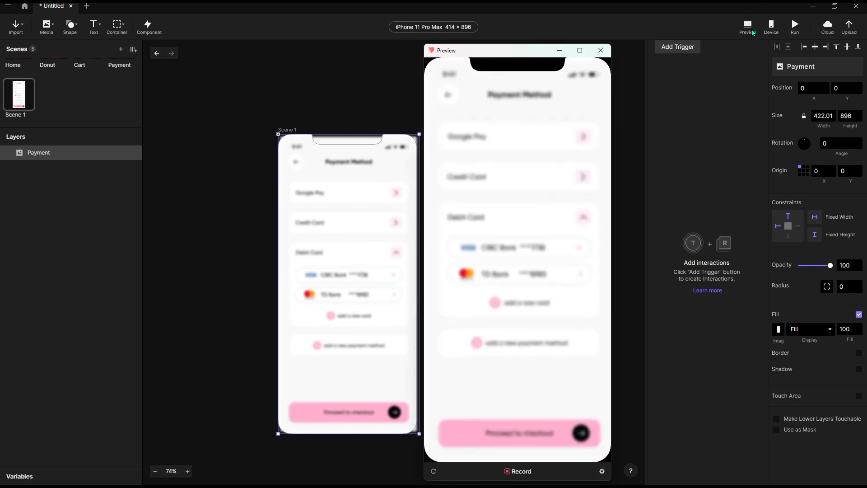
pyautogui.click(560, 50)
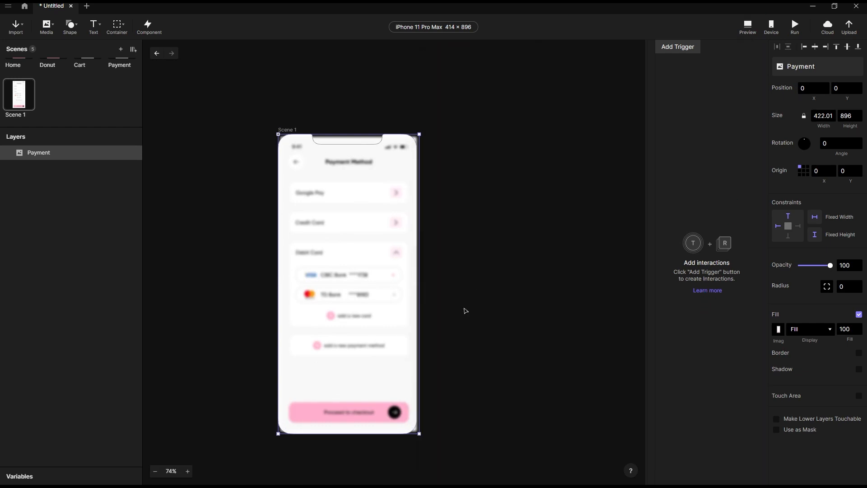
# Set the width of the Payment image in Scene 1 to 414 with its proportions locked.
pyautogui.click(822, 116)
pyautogui.hotkey('ctrl', 'a')
pyautogui.write('414')
pyautogui.press('Return')
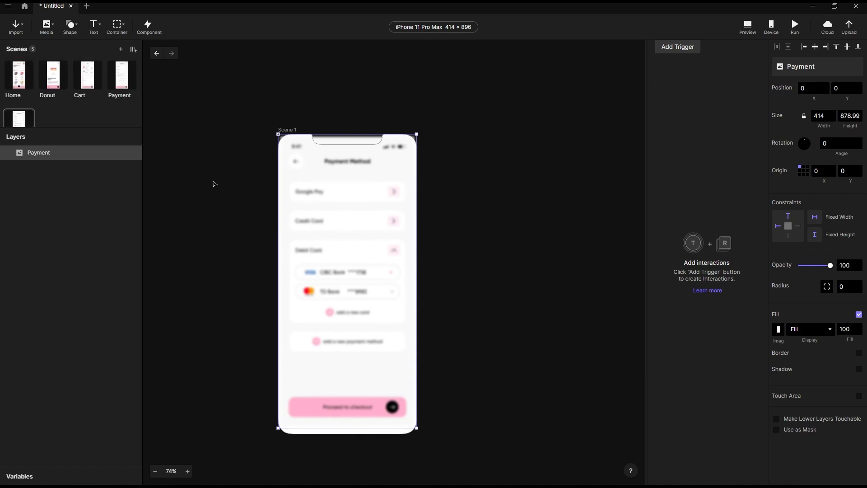
# In the Payment scene, set the checkout button's Jump response to go to Scene 1.
pyautogui.click(125, 84)
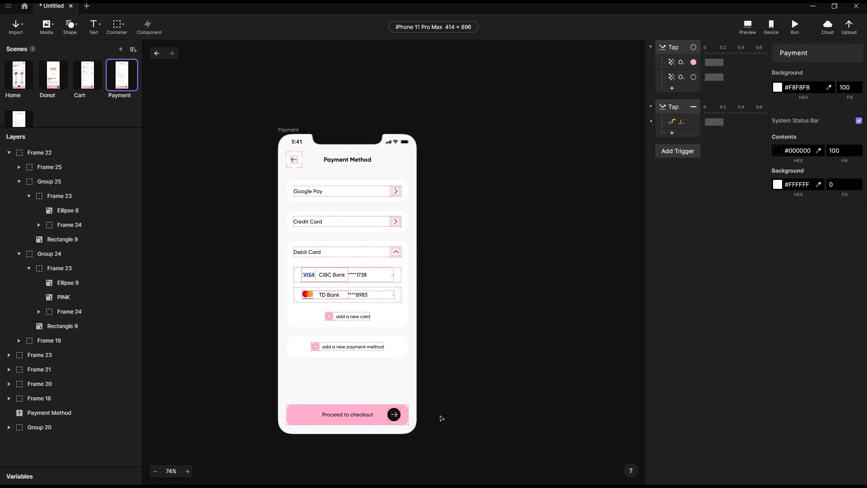
pyautogui.click(714, 122)
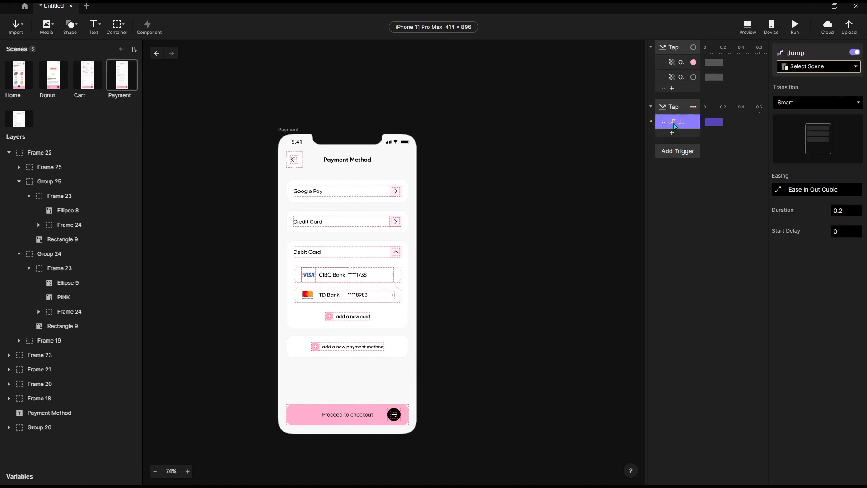
pyautogui.click(815, 68)
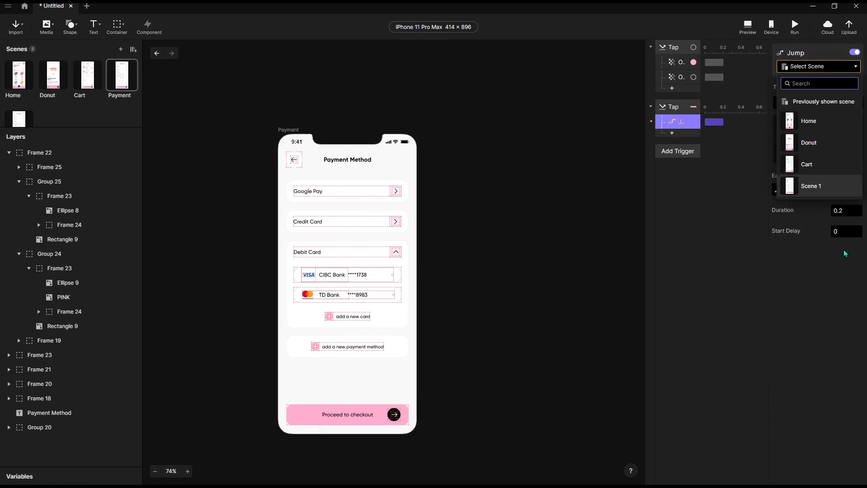
pyautogui.scroll(-2, 83, 110)
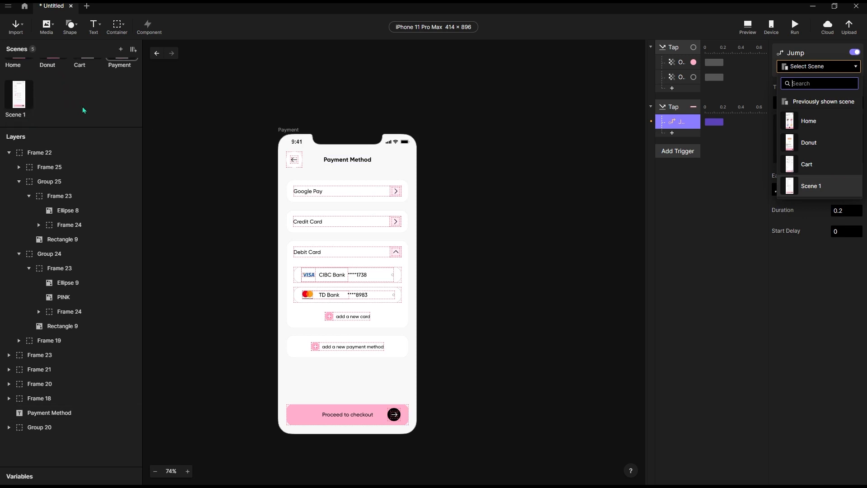
pyautogui.click(811, 187)
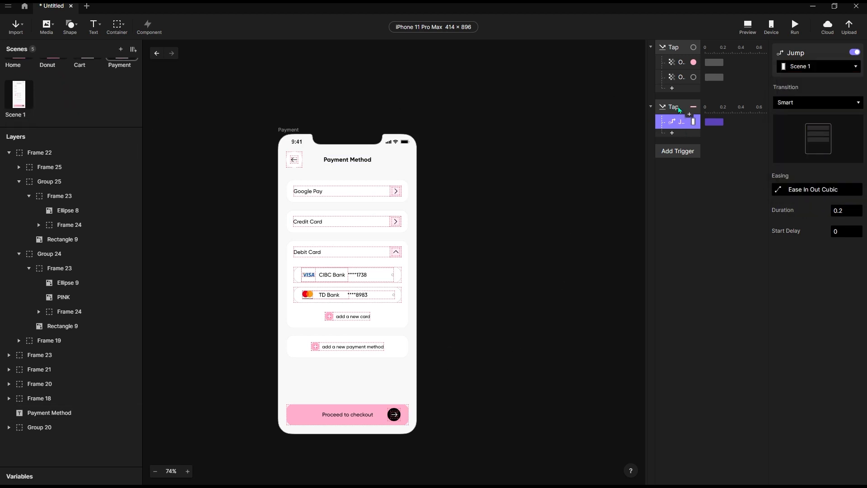
pyautogui.click(675, 107)
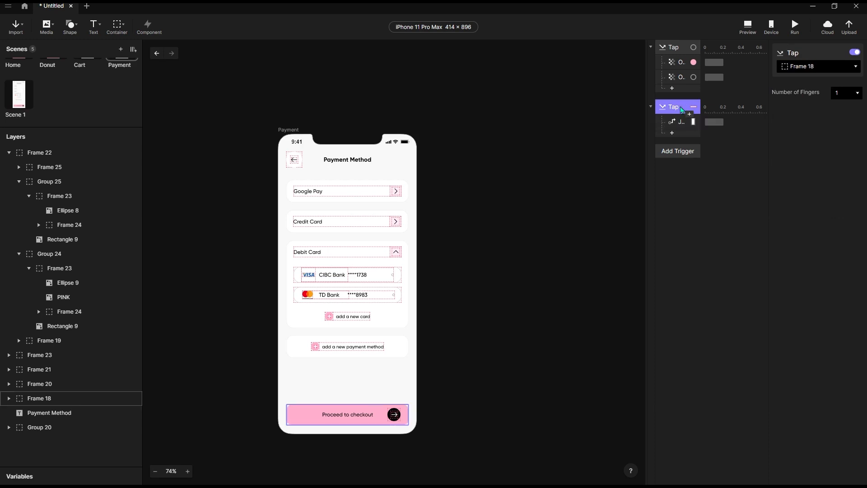
pyautogui.click(678, 122)
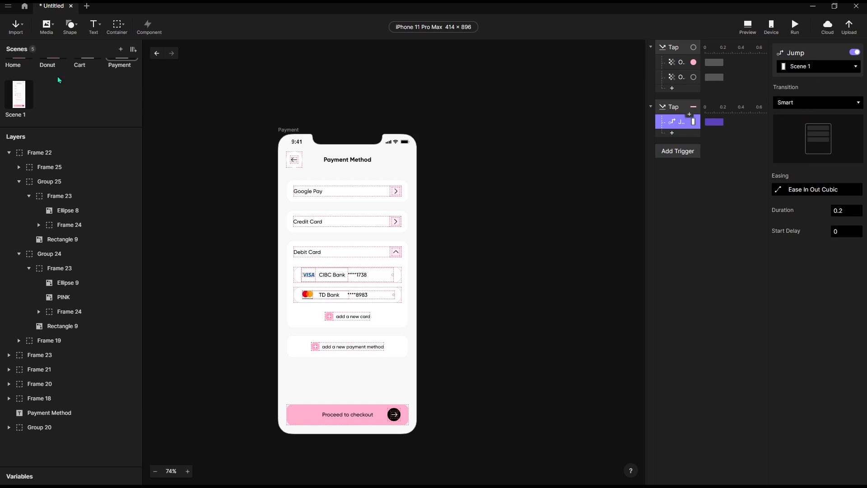
# Insert the face id animation file into Scene 1 and shrink it to about 505 by 504.54.
pyautogui.click(17, 100)
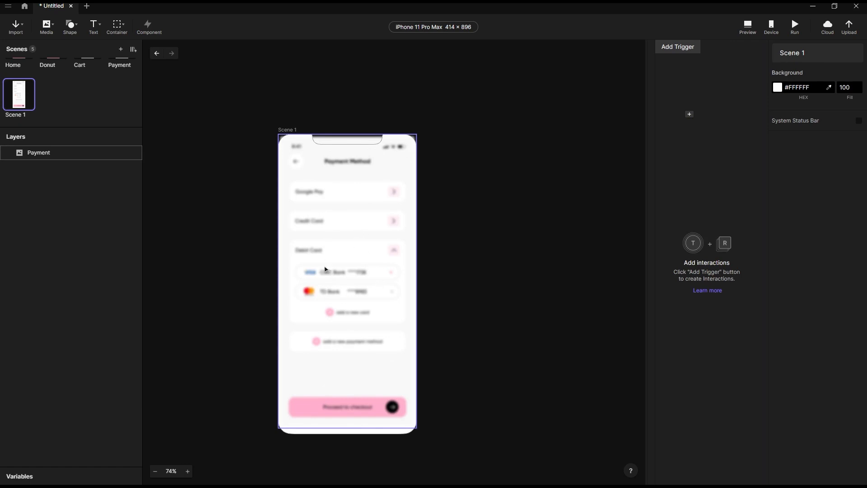
pyautogui.moveTo(188, 455)
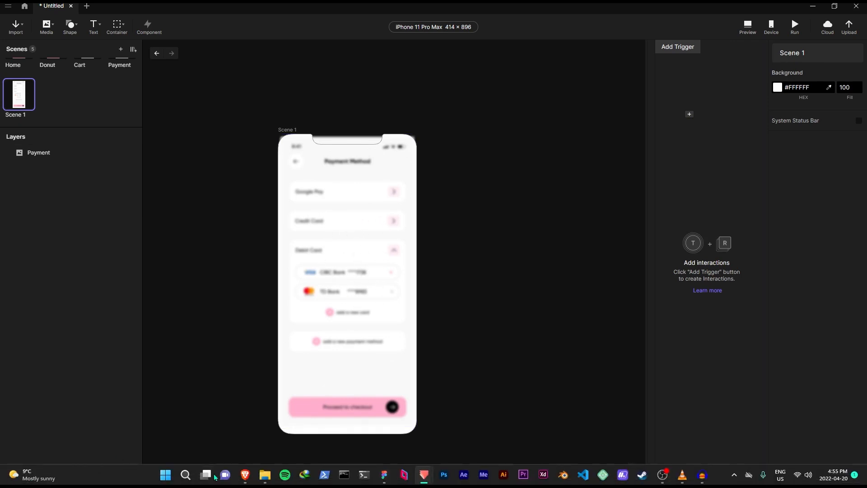
pyautogui.moveTo(245, 474)
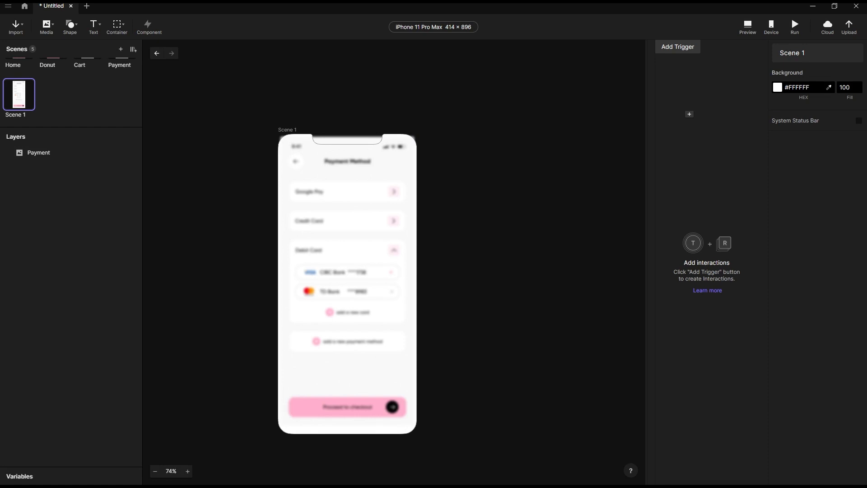
pyautogui.click(294, 439)
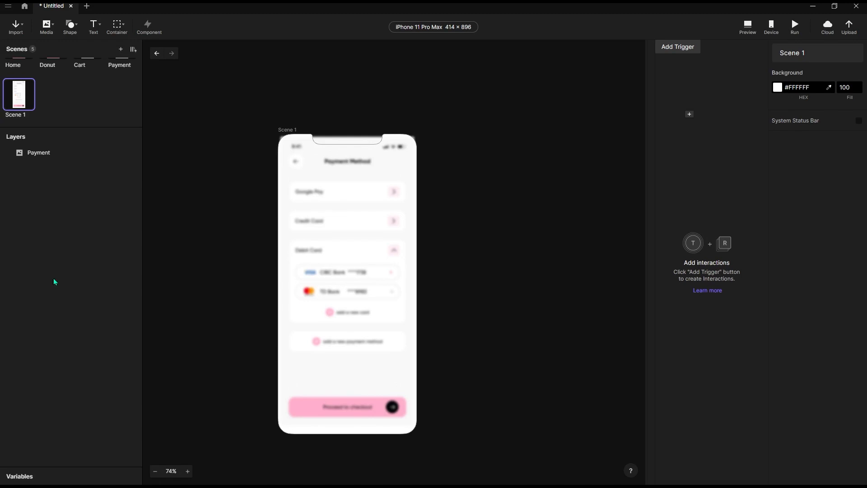
pyautogui.moveTo(54, 282); pyautogui.dragTo(228, 232)
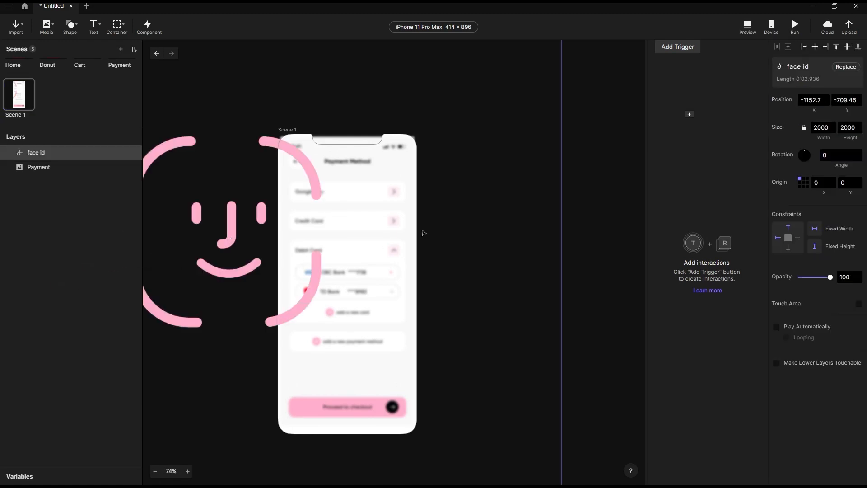
pyautogui.scroll(-5, 461, 218)
pyautogui.scroll(2, 488, 165)
pyautogui.moveTo(500, 72); pyautogui.dragTo(237, 332)
pyautogui.moveTo(229, 362); pyautogui.dragTo(433, 256)
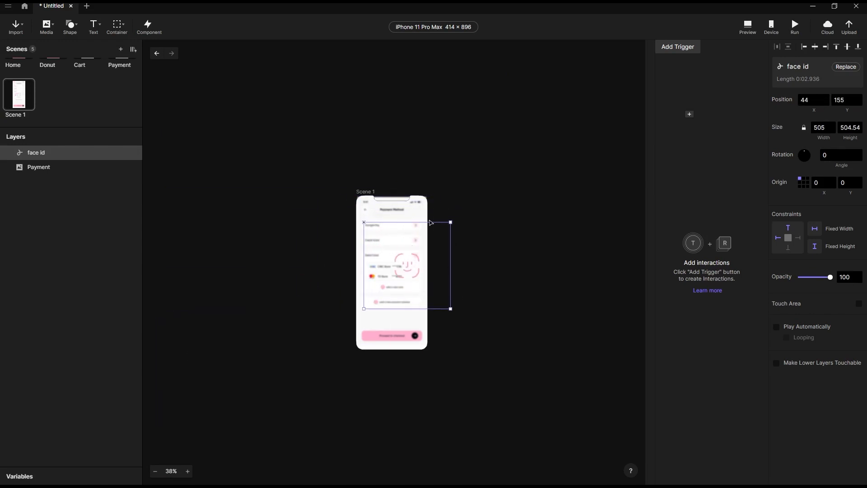
# Scale the face id animation to about 419 by 418.54 and centre it horizontally at about X -3, Y 196.
pyautogui.scroll(5, 434, 224)
pyautogui.scroll(-2, 467, 240)
pyautogui.scroll(2, 473, 227)
pyautogui.moveTo(475, 221); pyautogui.dragTo(381, 235)
pyautogui.moveTo(383, 339); pyautogui.dragTo(347, 325)
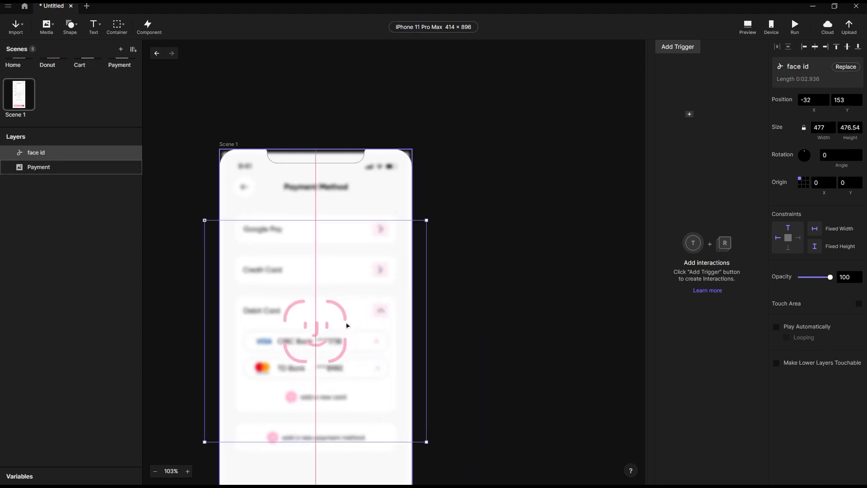
pyautogui.moveTo(427, 220); pyautogui.dragTo(400, 249)
pyautogui.moveTo(361, 322); pyautogui.dragTo(372, 314)
pyautogui.scroll(-3, 372, 312)
pyautogui.scroll(2, 444, 262)
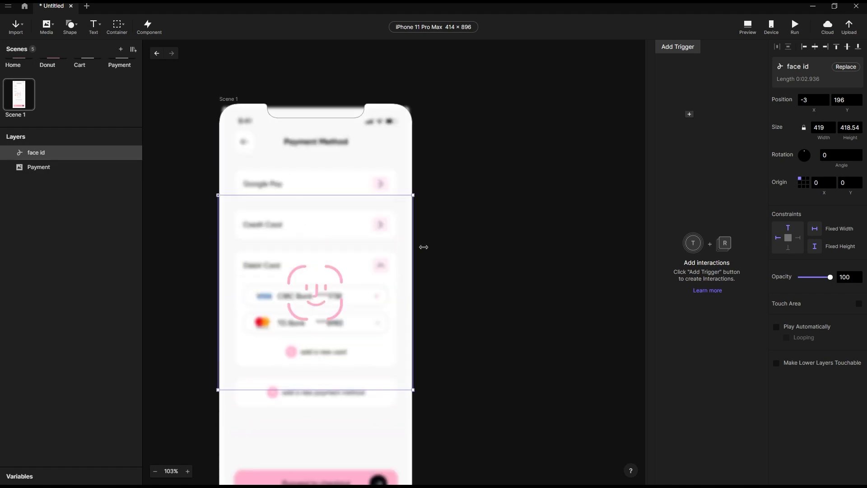
# Make the face id animation play automatically and preview Scene 1.
pyautogui.click(776, 328)
pyautogui.click(748, 24)
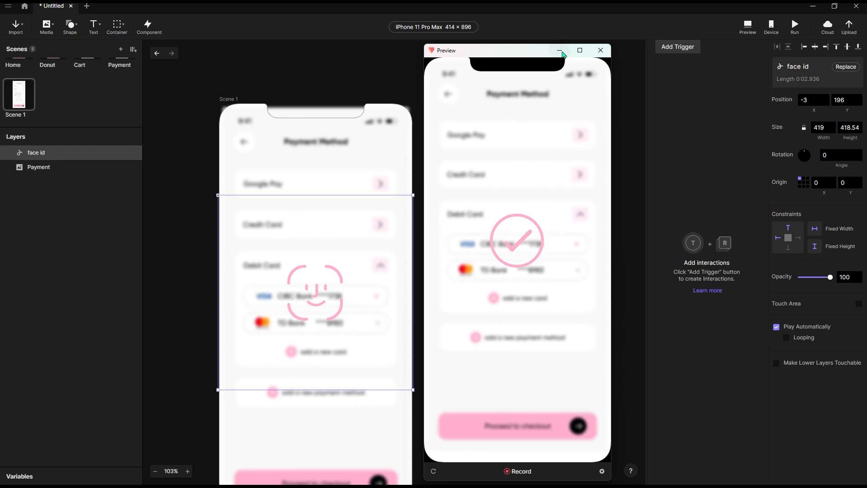
pyautogui.click(600, 50)
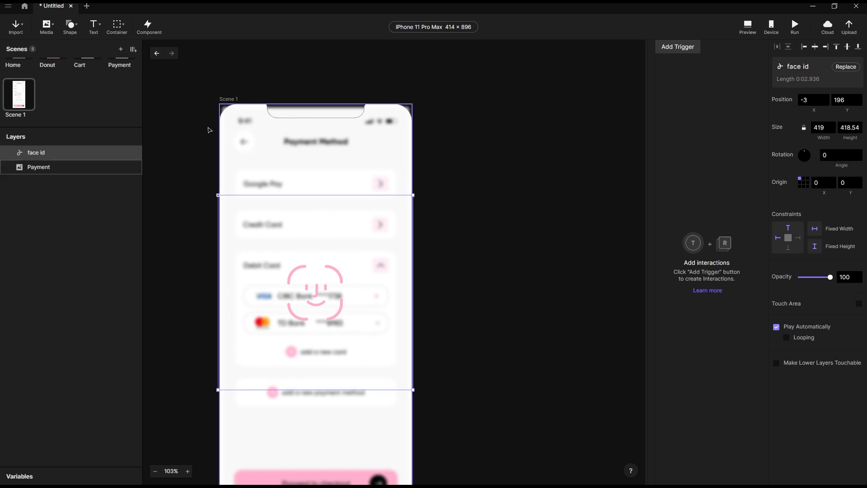
# Add a new scene after Scene 1 and export the Thank you frame from Figma into it.
pyautogui.click(121, 48)
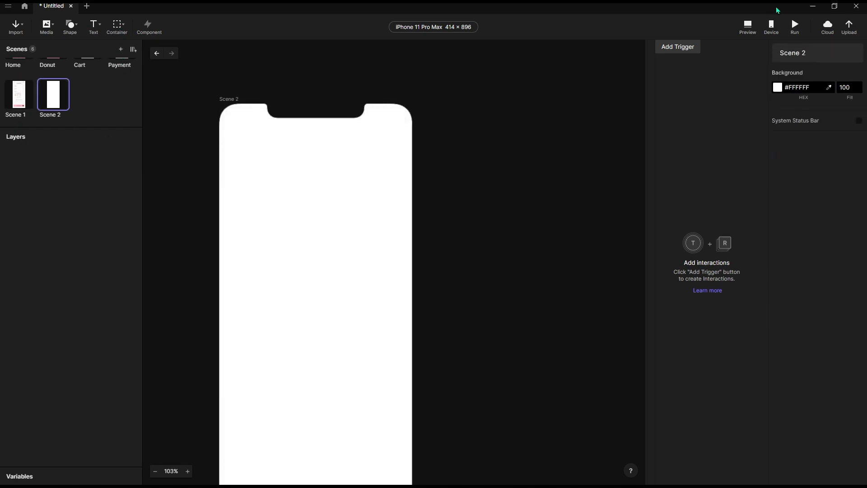
pyautogui.click(813, 6)
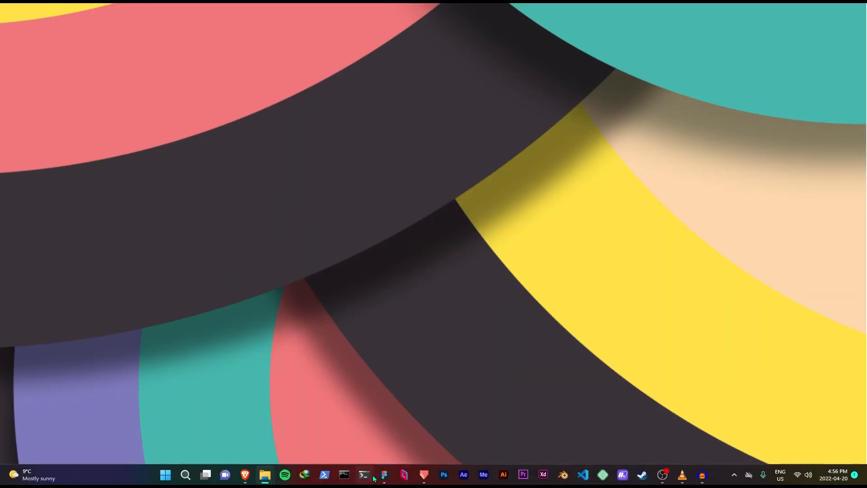
pyautogui.click(384, 475)
pyautogui.scroll(-4, 322, 209)
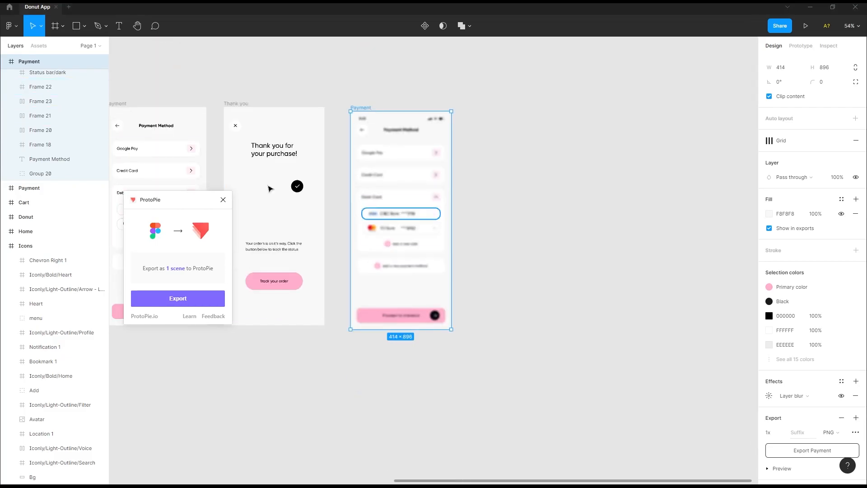
pyautogui.scroll(-3, 437, 180)
pyautogui.scroll(5, 286, 165)
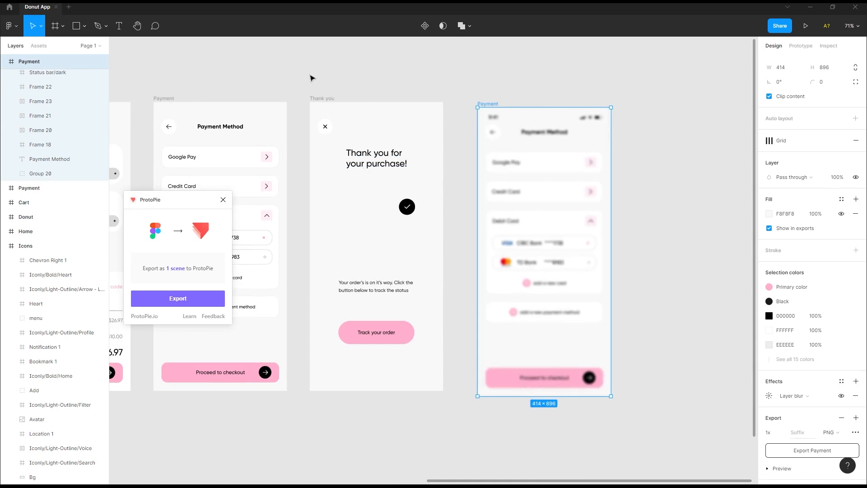
pyautogui.click(324, 99)
pyautogui.click(172, 301)
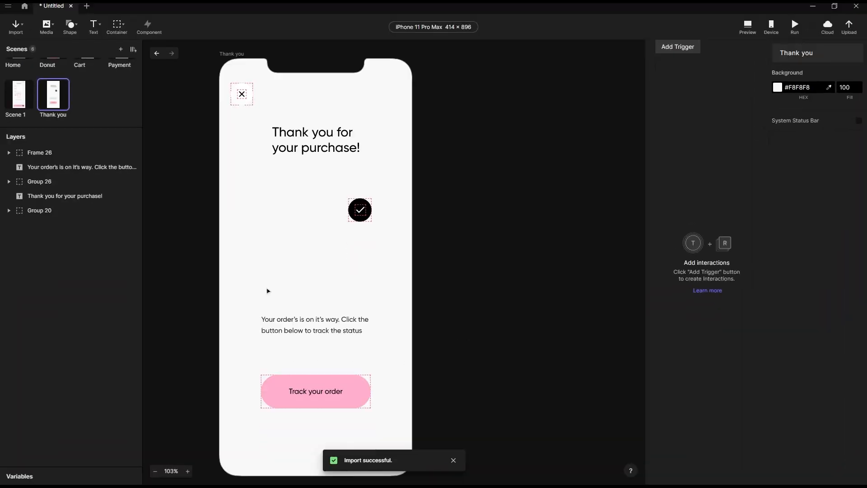
# Turn on the system status bar for the Thank you scene.
pyautogui.click(858, 121)
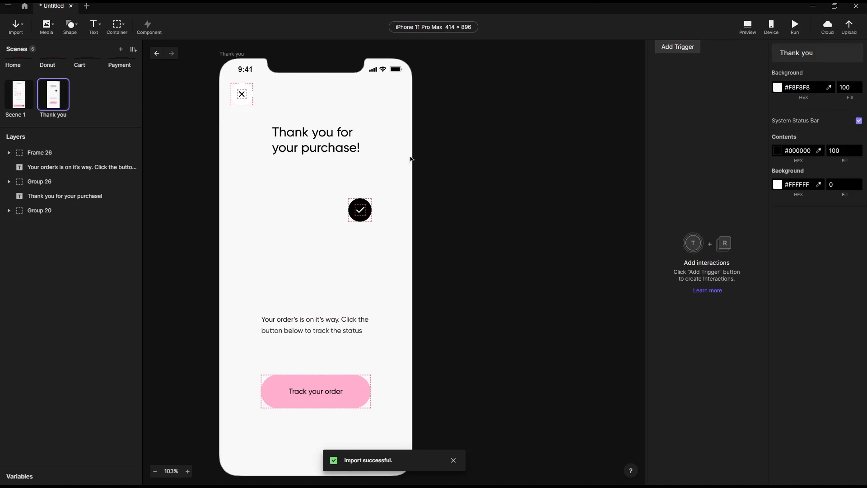
pyautogui.scroll(-3, 409, 165)
pyautogui.scroll(3, 397, 207)
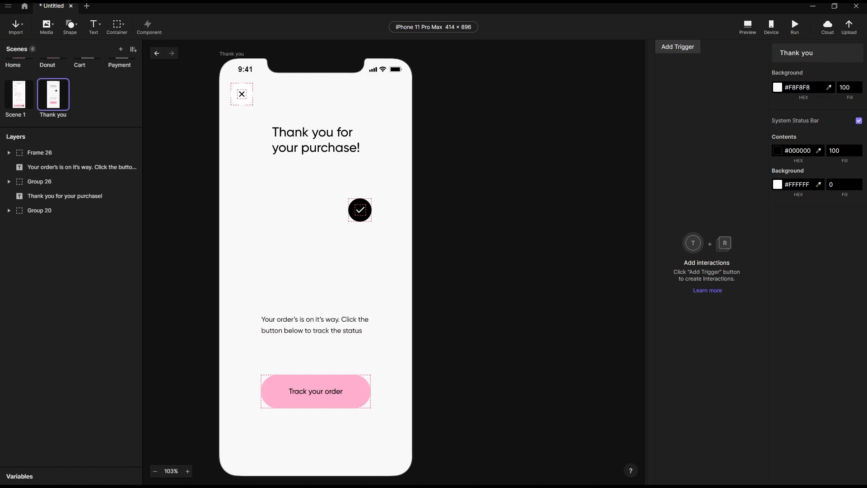
# Insert the 400 by 400 delivery guy animation between the Thank you heading and the order text, at about X -5, Y 163.
pyautogui.moveTo(50, 199); pyautogui.dragTo(346, 259)
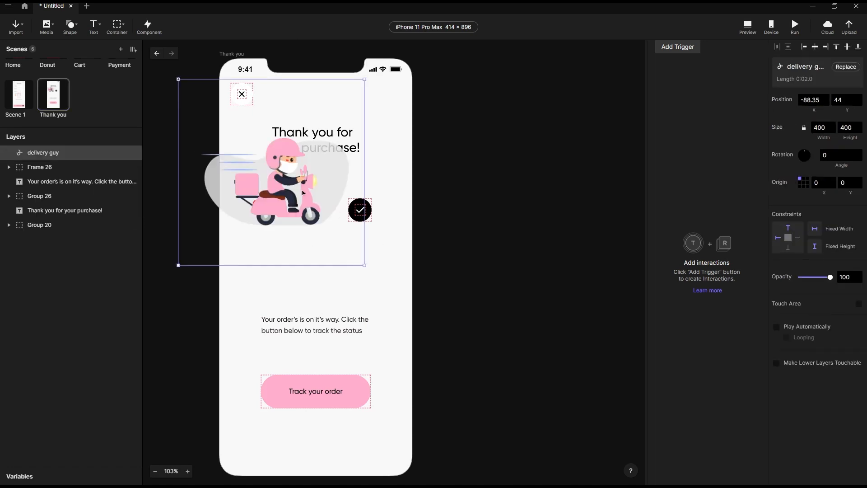
pyautogui.moveTo(304, 194); pyautogui.dragTo(342, 250)
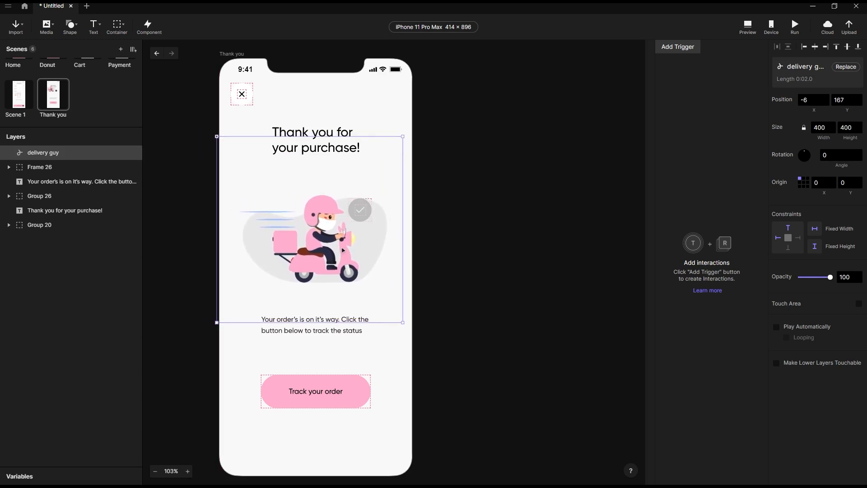
pyautogui.click(815, 47)
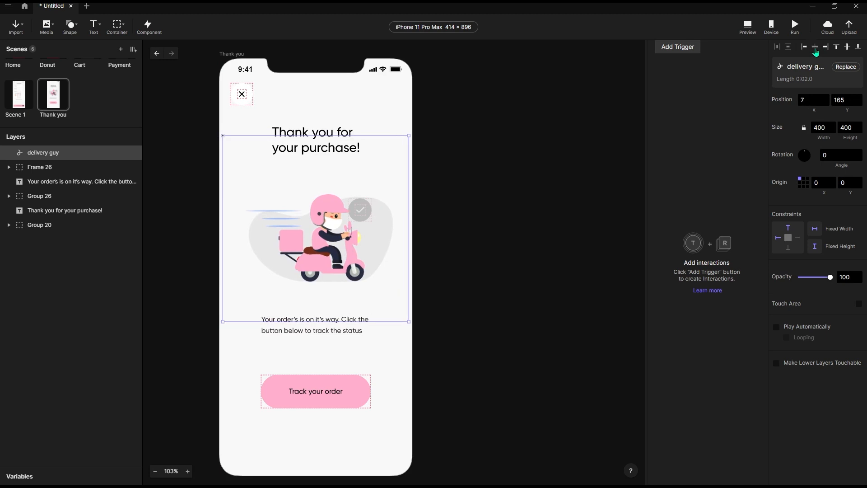
pyautogui.moveTo(374, 253); pyautogui.dragTo(369, 253)
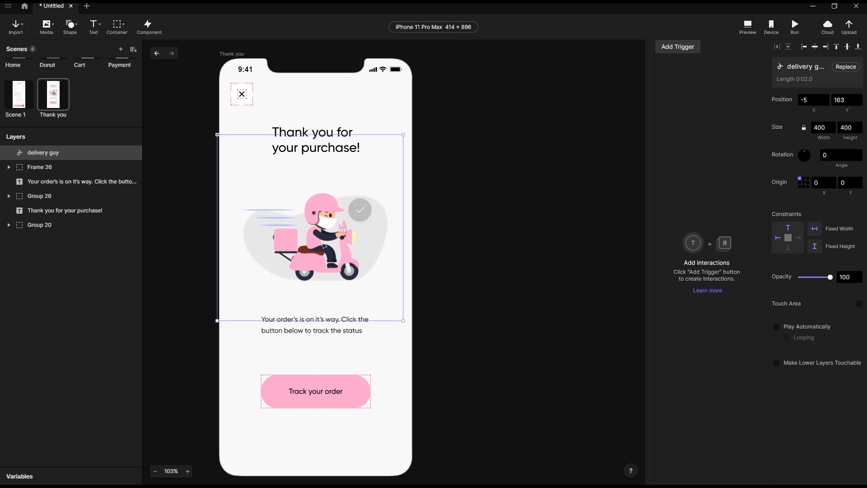
# Bring the checkmark group above the delivery guy layer and move it to the upper-right edge of the illustration.
pyautogui.moveTo(49, 196); pyautogui.dragTo(46, 145)
pyautogui.moveTo(40, 209); pyautogui.dragTo(40, 149)
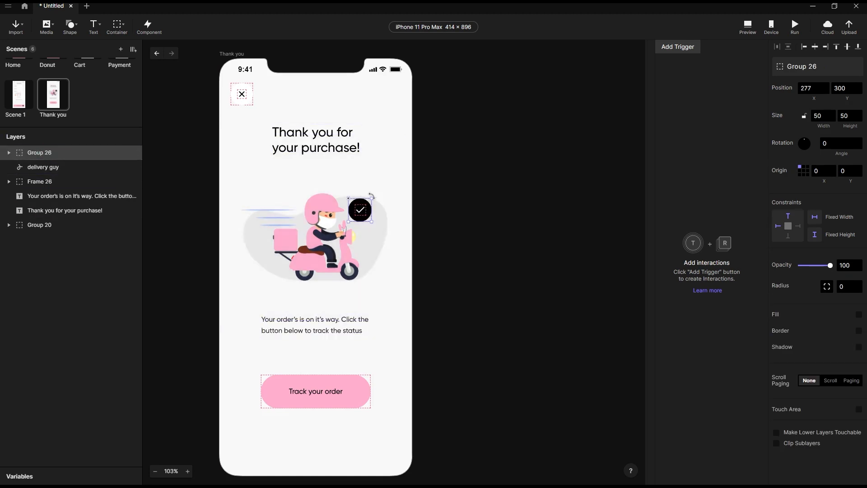
pyautogui.scroll(3, 370, 201)
pyautogui.scroll(3, 367, 257)
pyautogui.moveTo(368, 268); pyautogui.dragTo(396, 251)
pyautogui.click(535, 245)
pyautogui.scroll(-6, 384, 171)
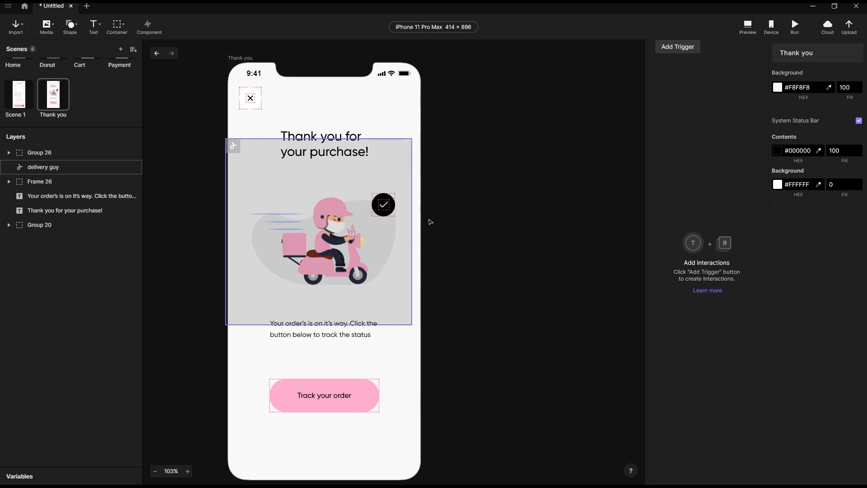
# Set the delivery guy animation to play automatically with looping and preview the Thank you scene.
pyautogui.click(59, 166)
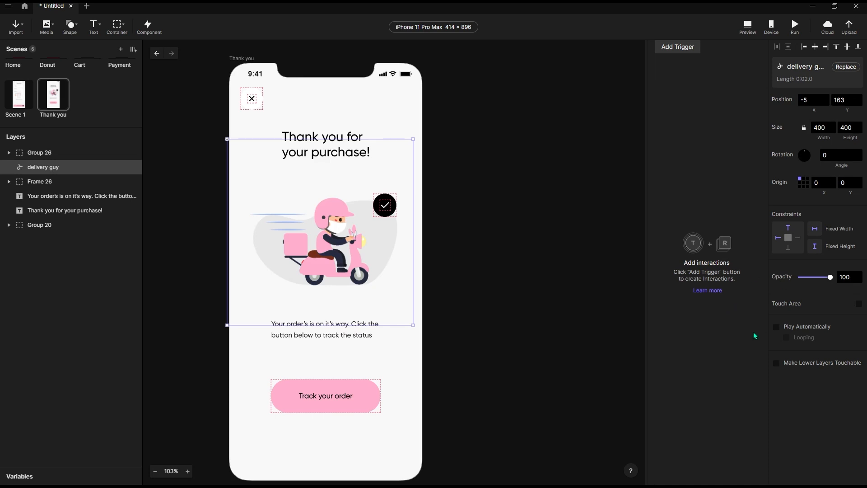
pyautogui.click(777, 328)
pyautogui.click(786, 339)
pyautogui.click(754, 37)
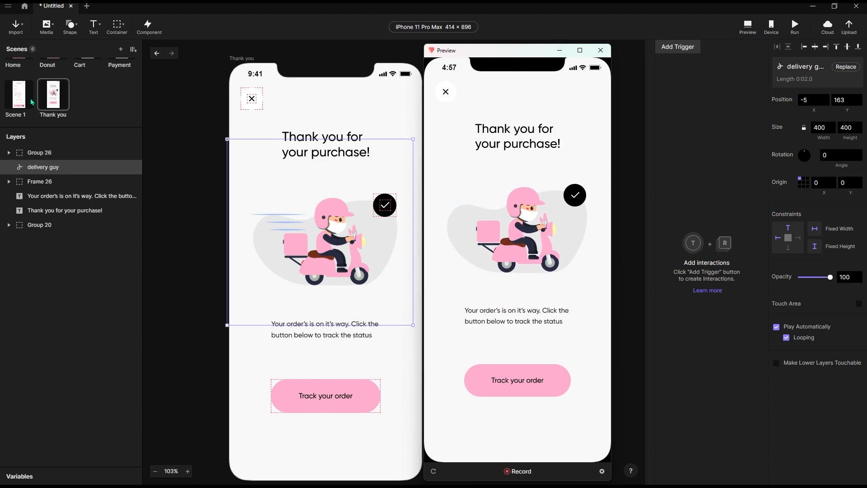
pyautogui.click(559, 50)
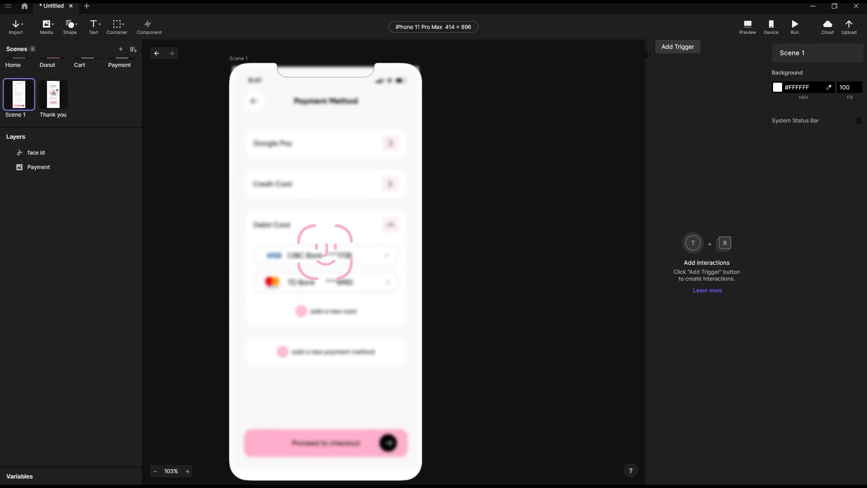
# Add a Start trigger to the face id scene with a Jump response using a Slide In transition from Bottom to Top.
pyautogui.click(664, 51)
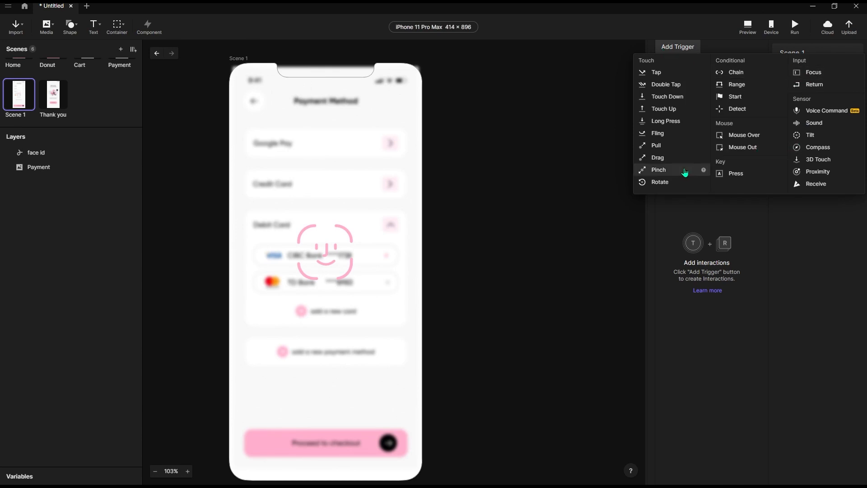
pyautogui.click(733, 96)
pyautogui.click(680, 61)
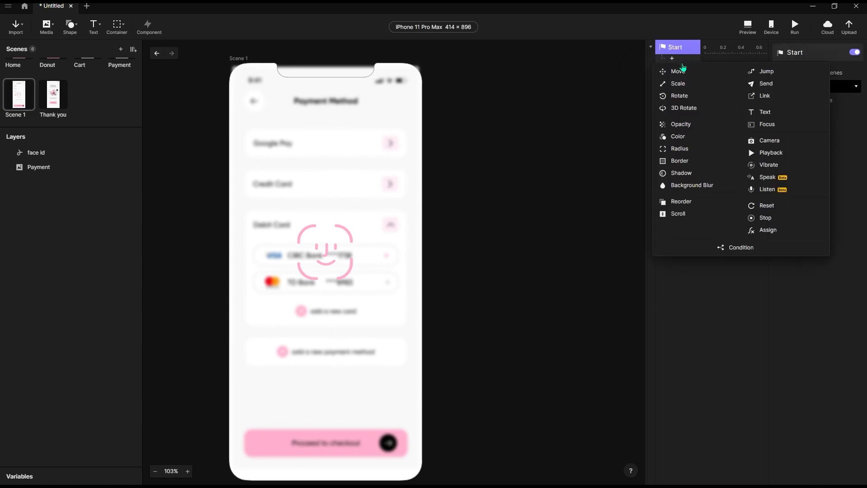
pyautogui.click(780, 71)
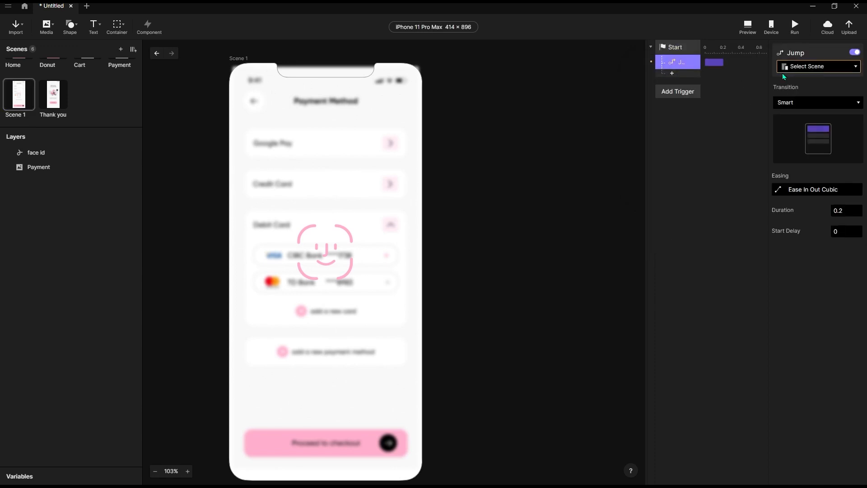
pyautogui.click(801, 105)
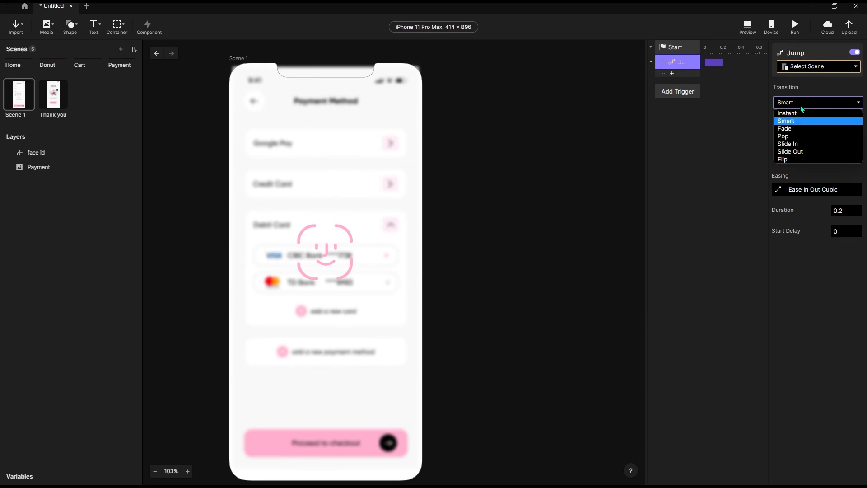
pyautogui.click(807, 144)
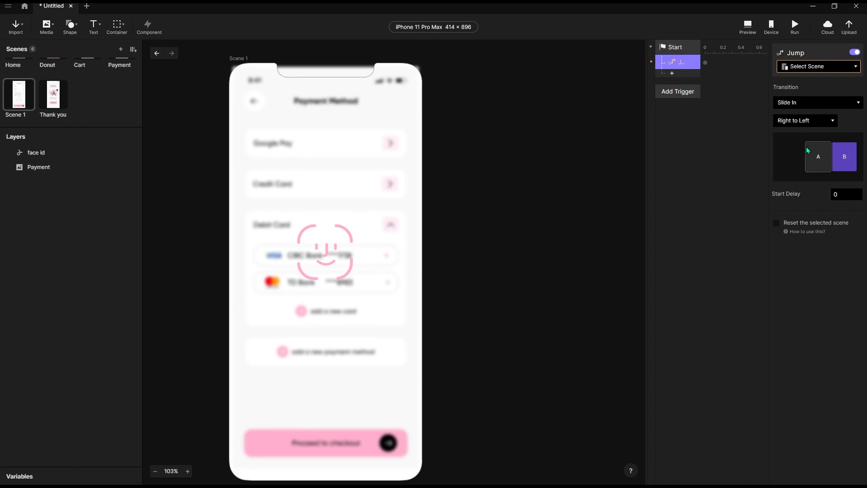
pyautogui.click(811, 121)
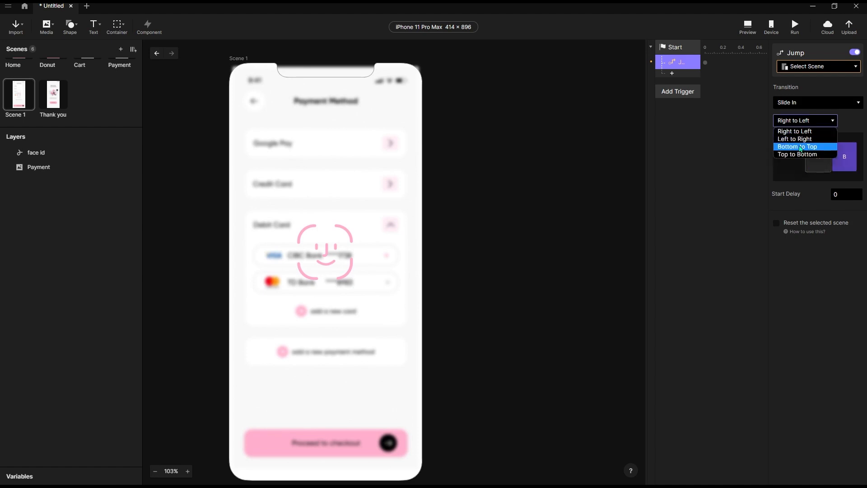
pyautogui.click(801, 147)
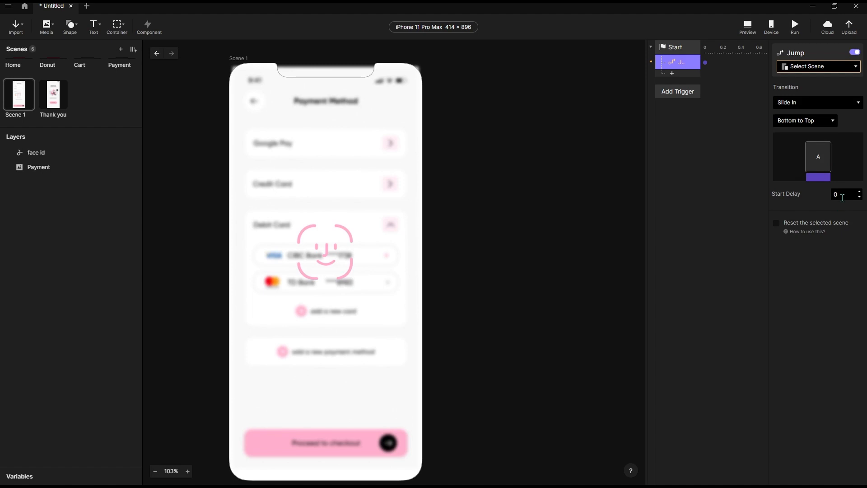
# Set the Jump response's start delay to 4 and its target scene to Thank you.
pyautogui.click(846, 197)
pyautogui.press('Return')
pyautogui.click(824, 68)
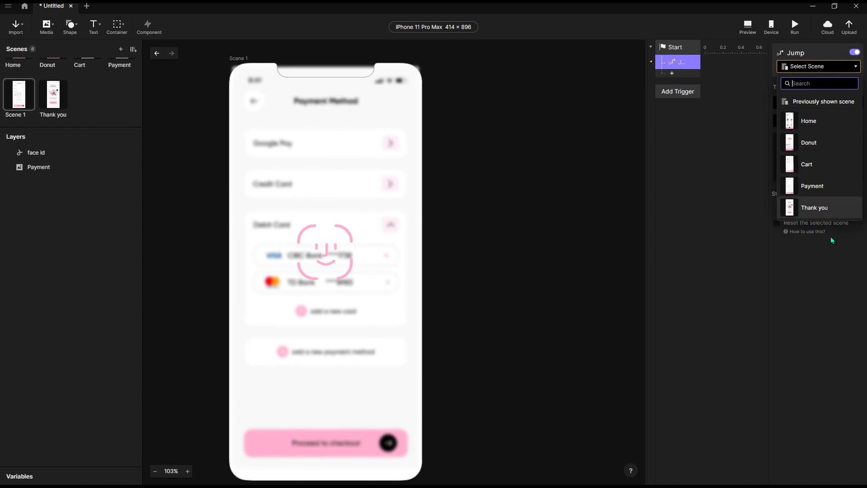
pyautogui.click(819, 208)
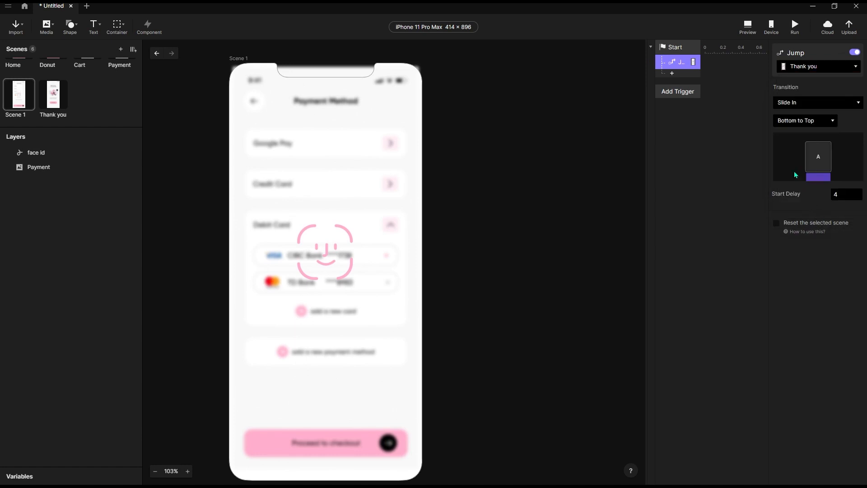
# Preview the face id scene's automatic jump, reduce its start delay to 3.7 and preview the scene again.
pyautogui.click(745, 31)
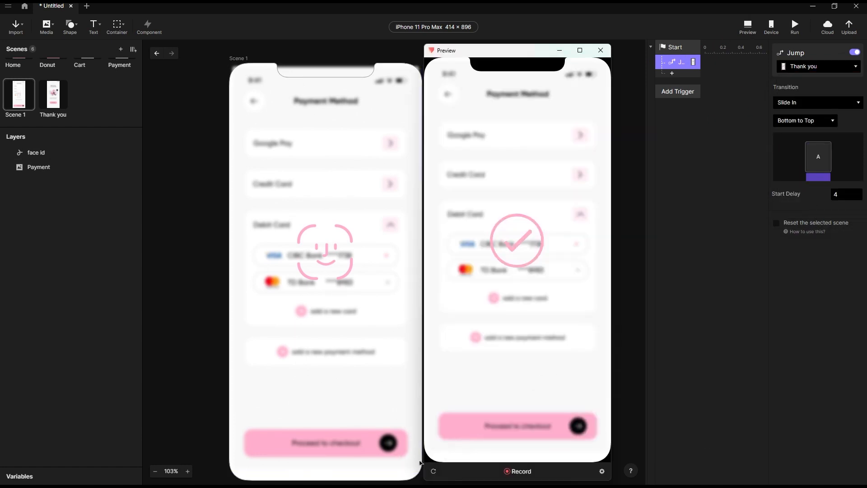
pyautogui.click(434, 472)
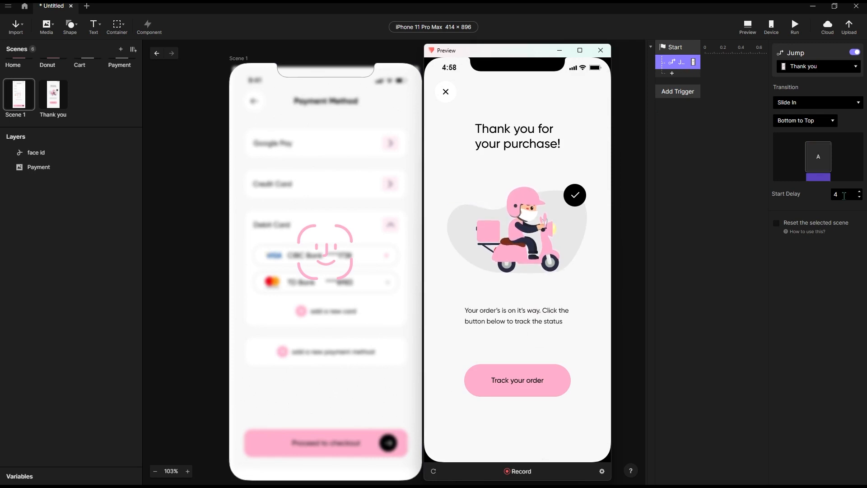
pyautogui.click(859, 198)
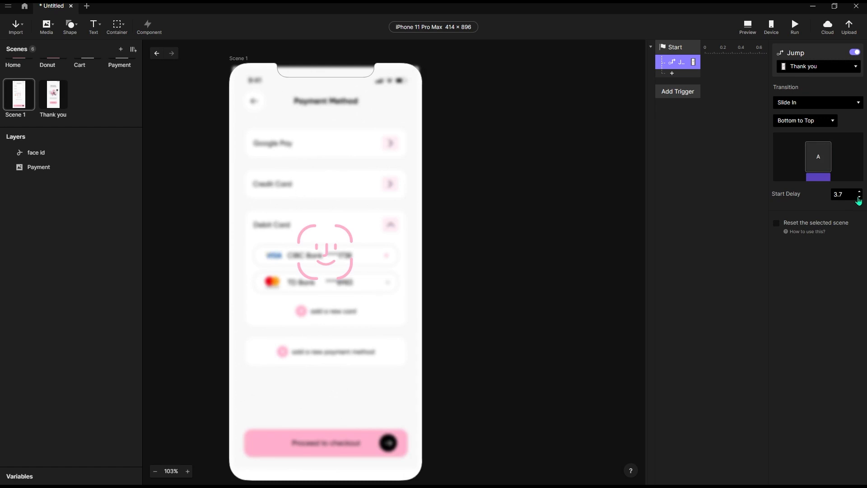
pyautogui.click(748, 28)
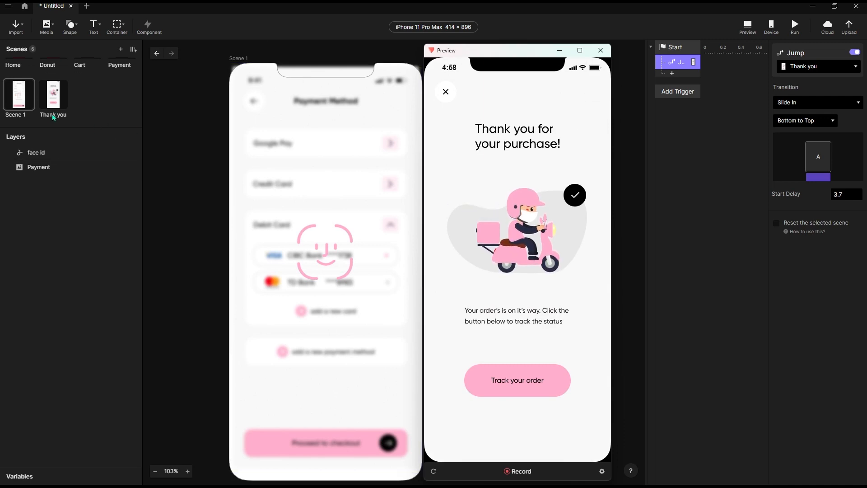
# Preview from the Home scene: scroll the donut list, open the Strawberry Iced Donut, raise its quantity to 2, add it and open the cart.
pyautogui.scroll(2, 54, 117)
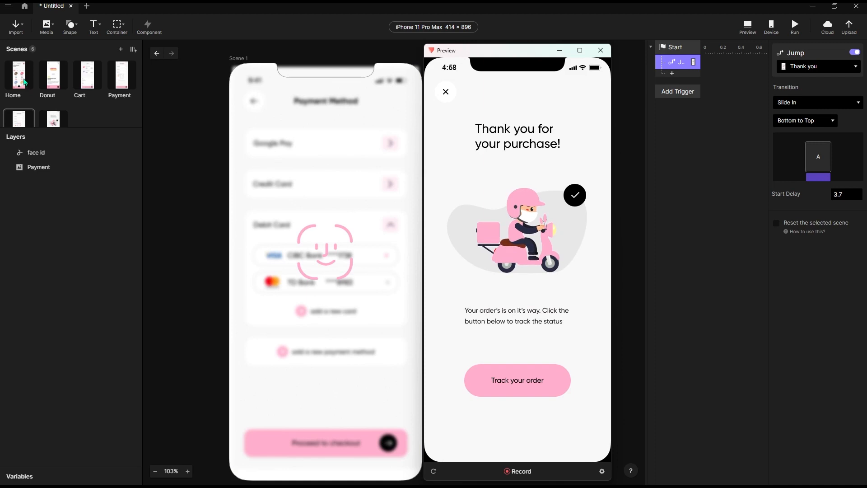
pyautogui.click(14, 83)
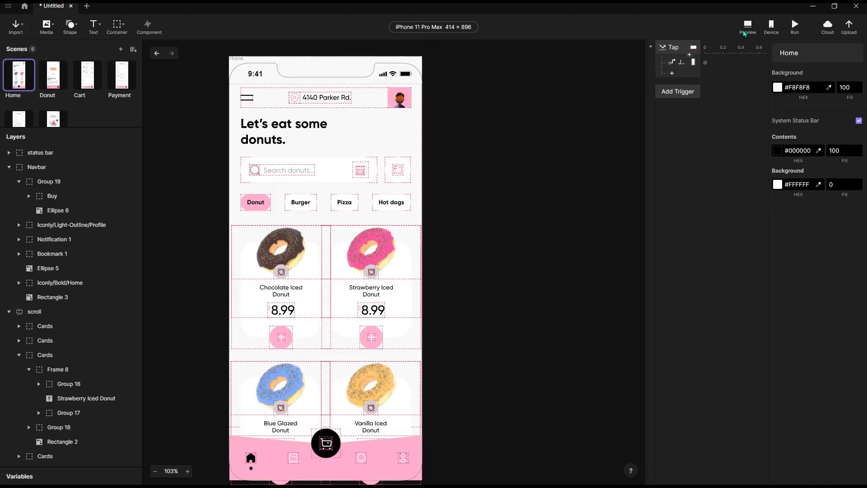
pyautogui.scroll(-4, 405, 232)
pyautogui.scroll(4, 560, 262)
pyautogui.click(748, 27)
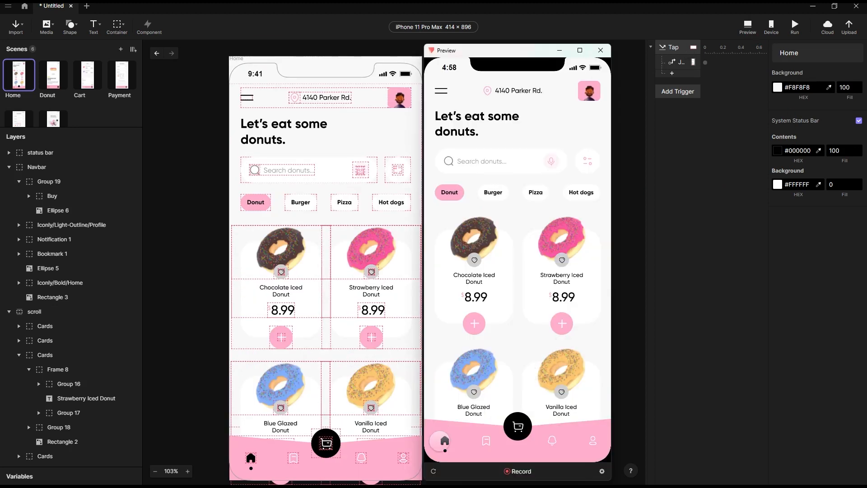
pyautogui.moveTo(528, 356); pyautogui.dragTo(543, 146)
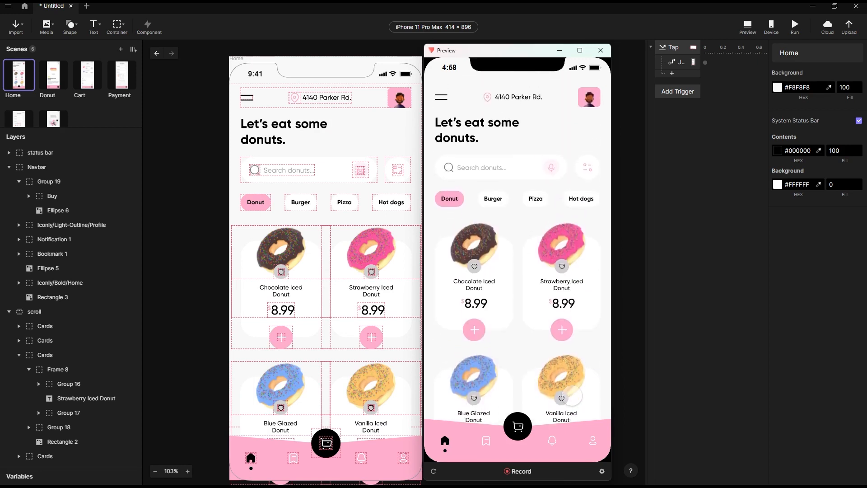
pyautogui.click(568, 239)
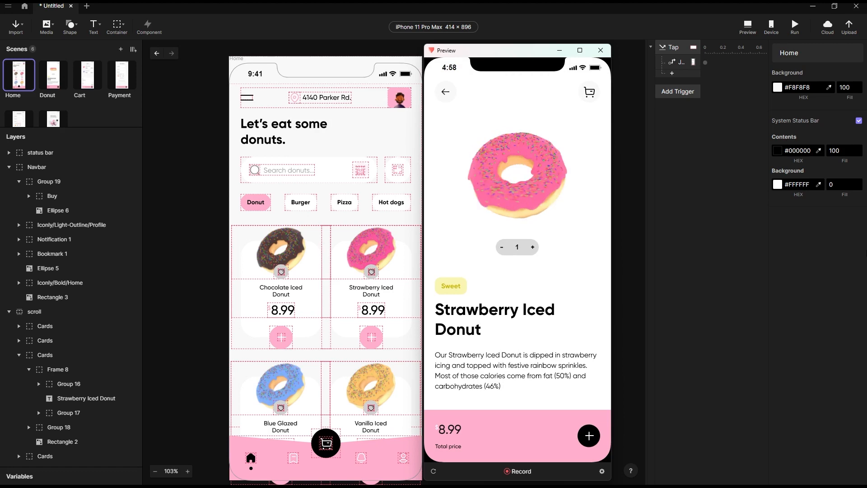
pyautogui.click(532, 247)
pyautogui.click(589, 436)
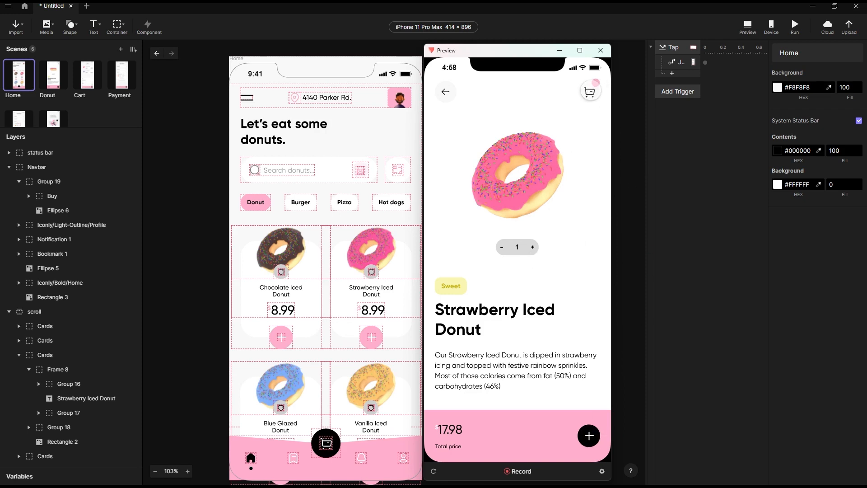
pyautogui.click(590, 92)
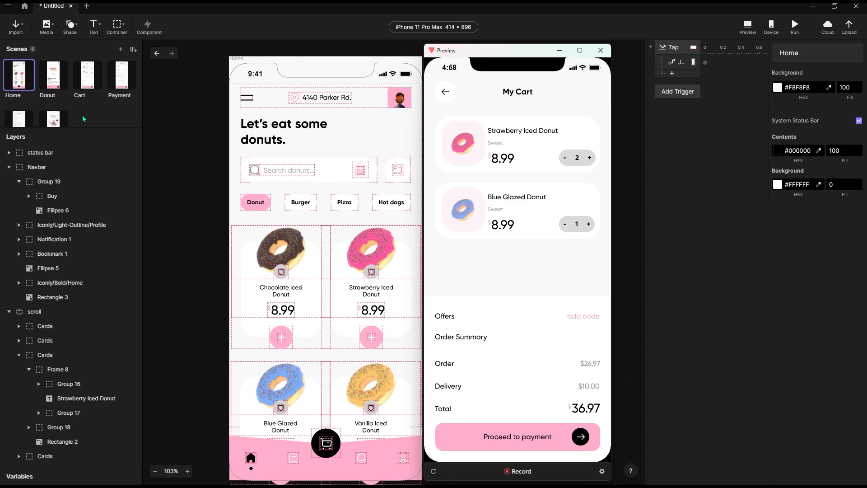
# In the Cart scene, add a Jump to Payment under the Proceed to payment button's Tap trigger, with a Slide In transition.
pyautogui.click(92, 82)
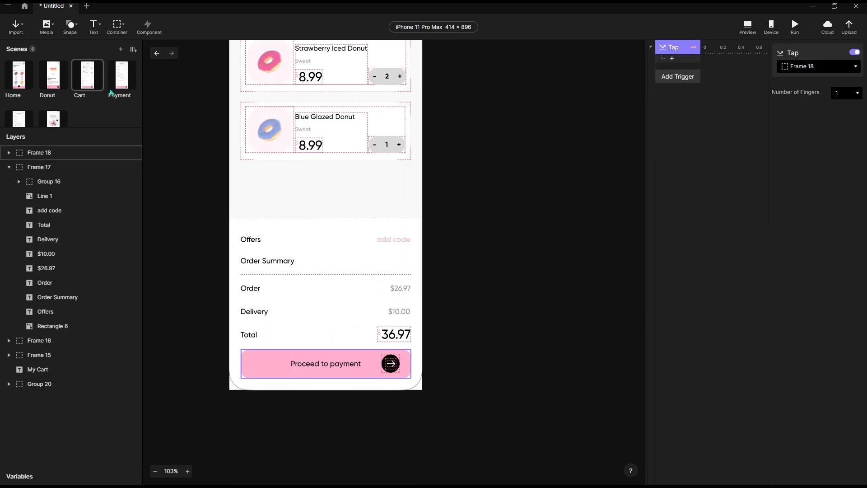
pyautogui.click(672, 60)
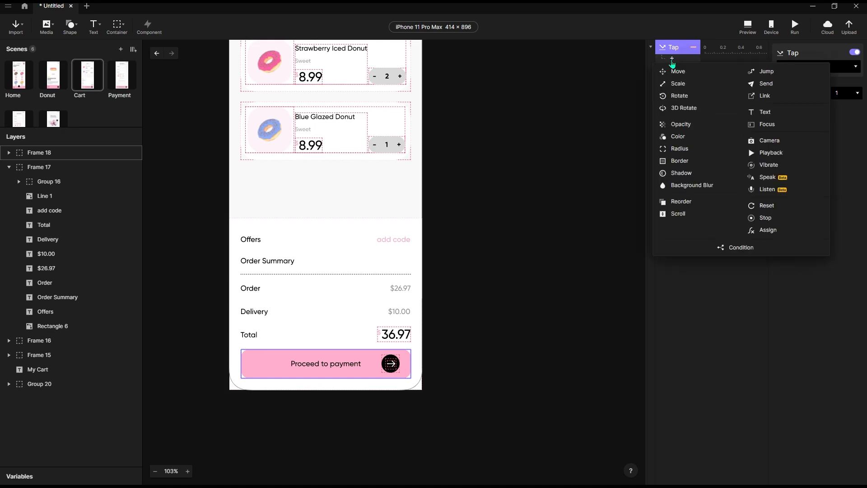
pyautogui.click(786, 75)
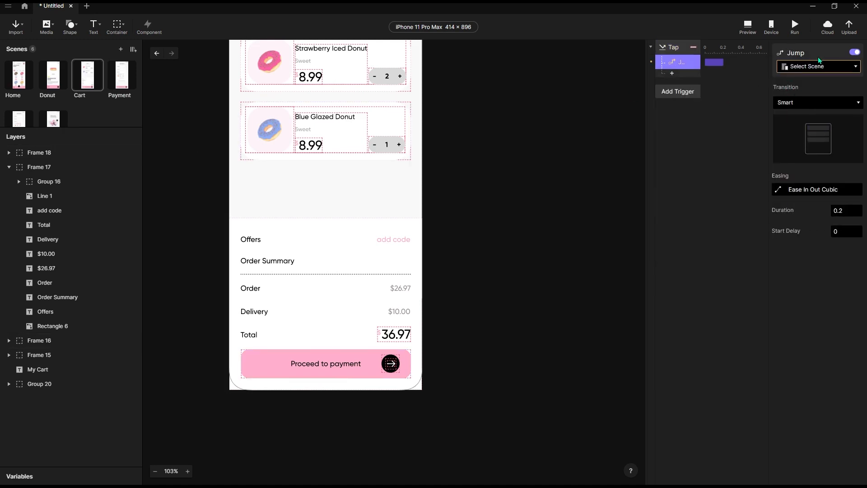
pyautogui.click(815, 71)
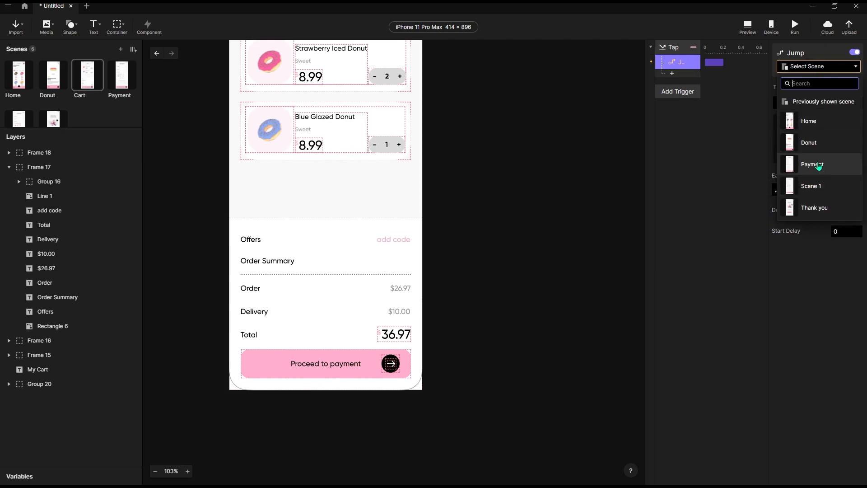
pyautogui.click(816, 167)
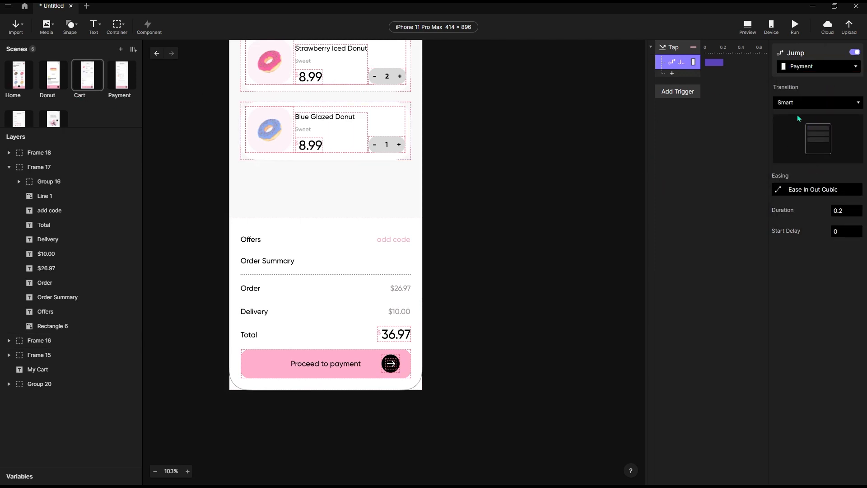
pyautogui.click(809, 102)
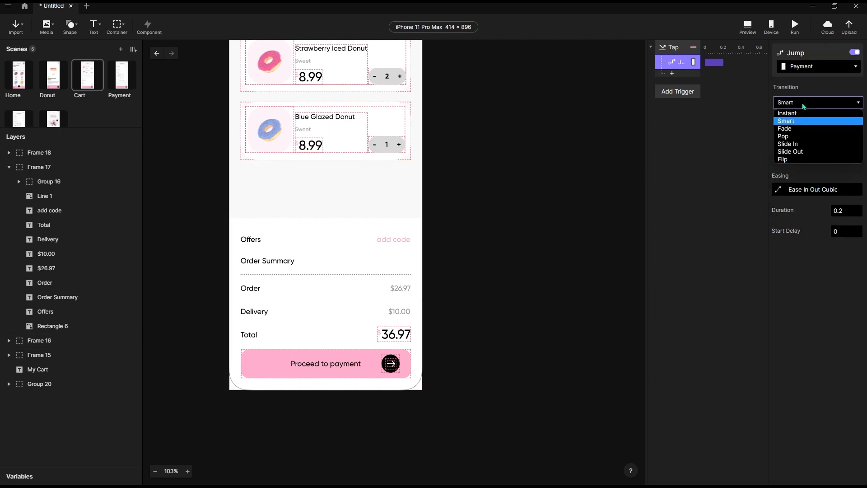
pyautogui.click(813, 145)
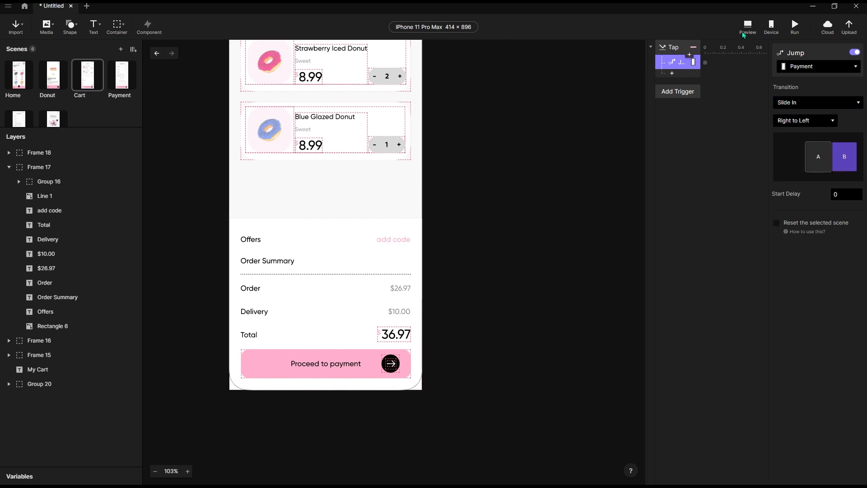
# Preview from the Cart scene through payment, CIBC Bank card selection and checkout to the Thank you scene, then restart and close the preview.
pyautogui.click(744, 35)
pyautogui.click(500, 431)
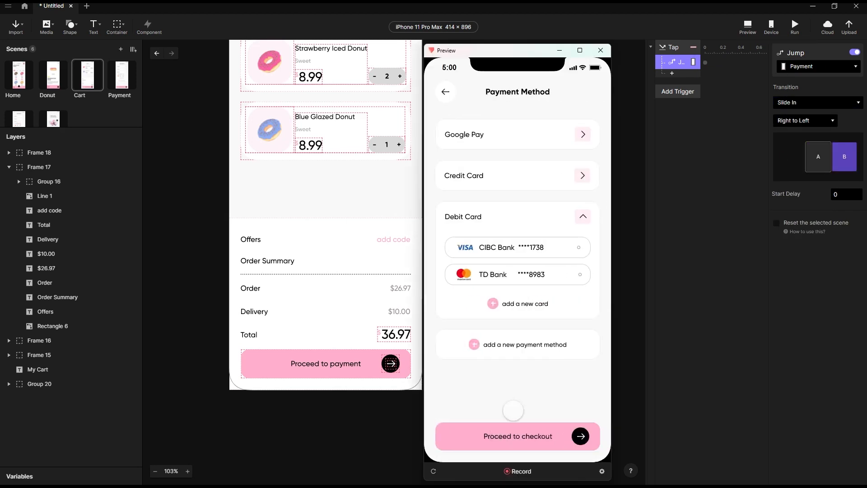
pyautogui.click(578, 248)
pyautogui.click(518, 436)
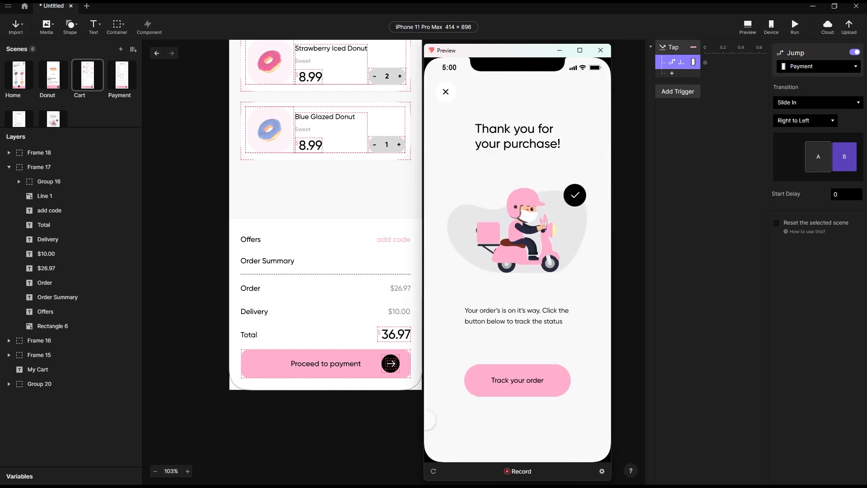
pyautogui.click(433, 472)
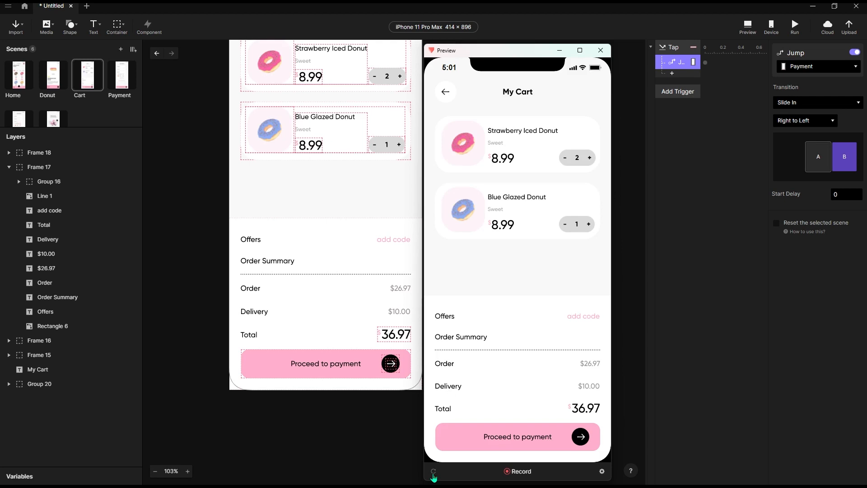
pyautogui.click(601, 50)
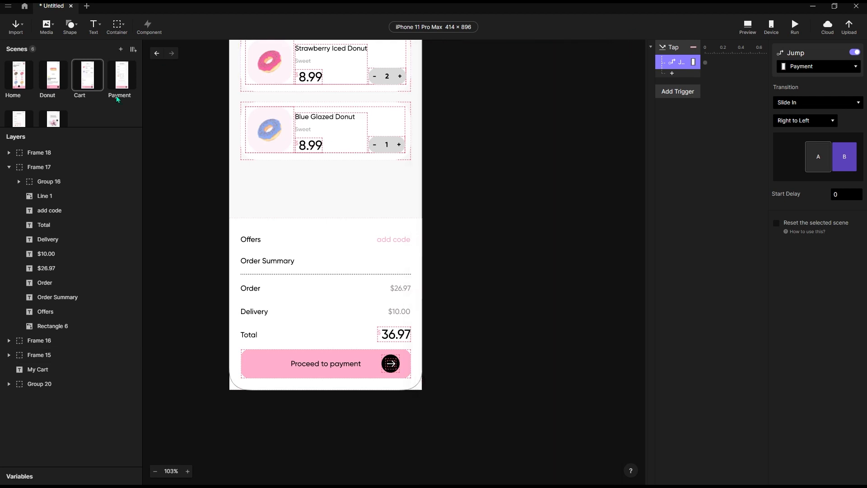
# Preview the full flow from Home, adding two Strawberry Iced Donuts to the cart, choosing the CIBC Bank card and proceeding to checkout.
pyautogui.click(16, 84)
pyautogui.click(748, 27)
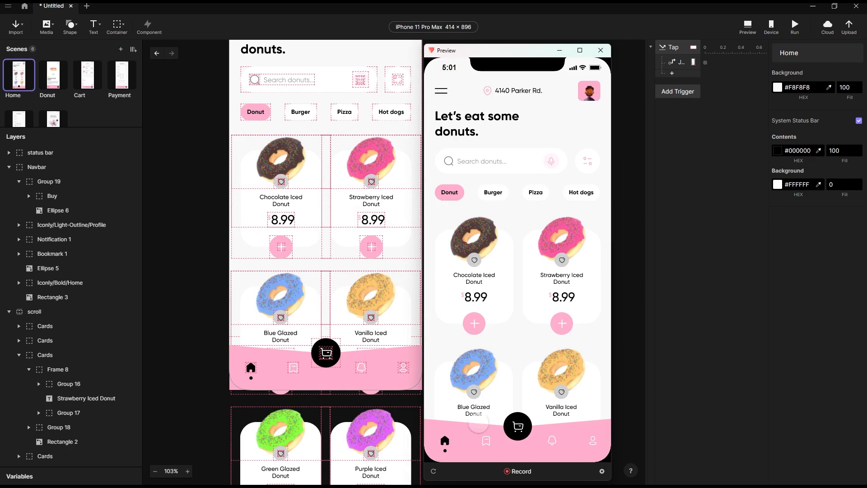
pyautogui.click(572, 236)
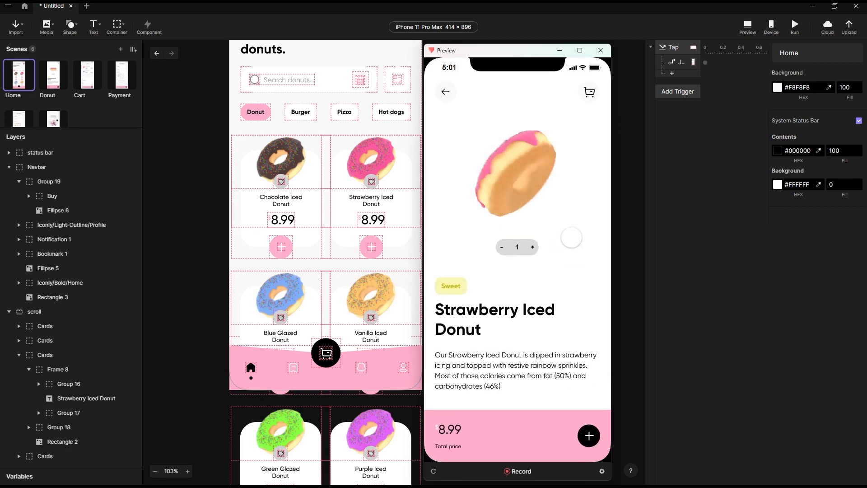
pyautogui.click(531, 248)
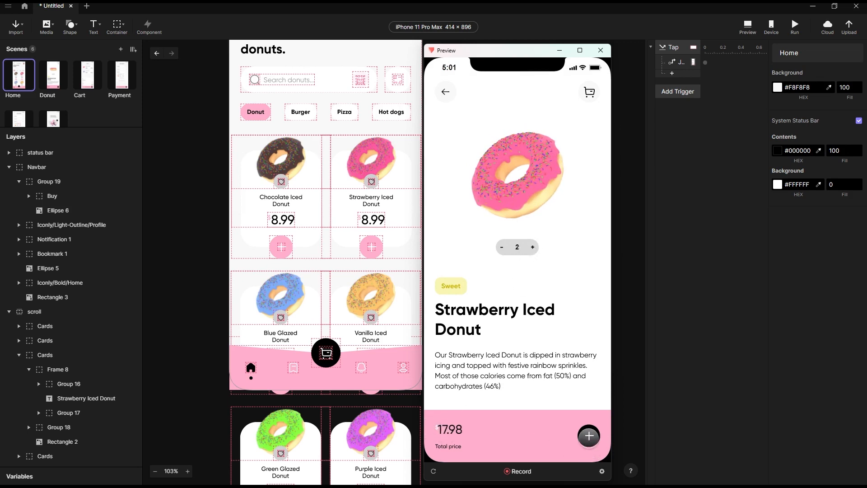
pyautogui.click(589, 437)
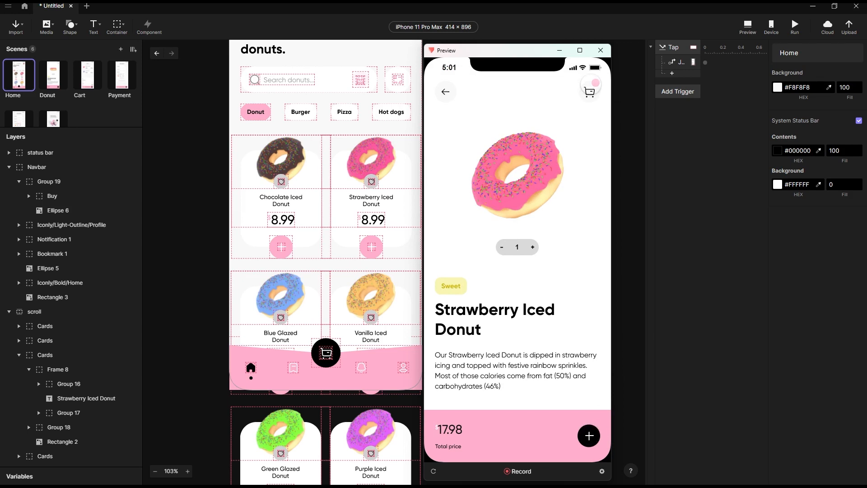
pyautogui.click(589, 91)
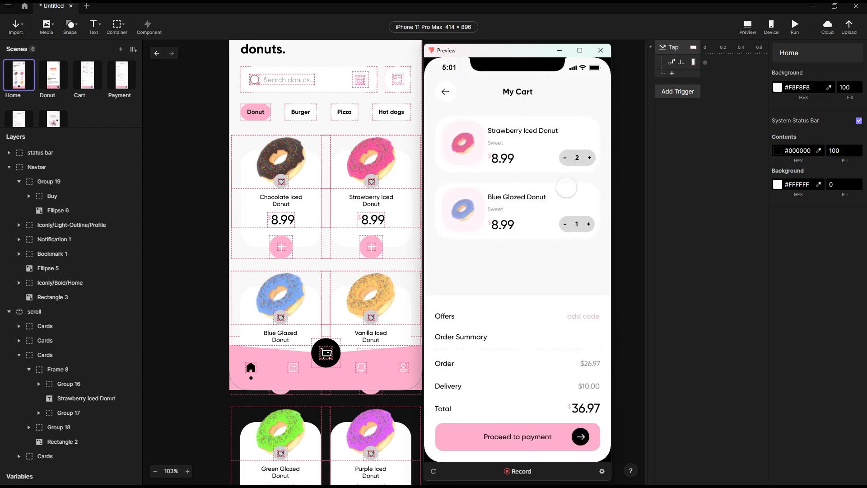
pyautogui.click(514, 436)
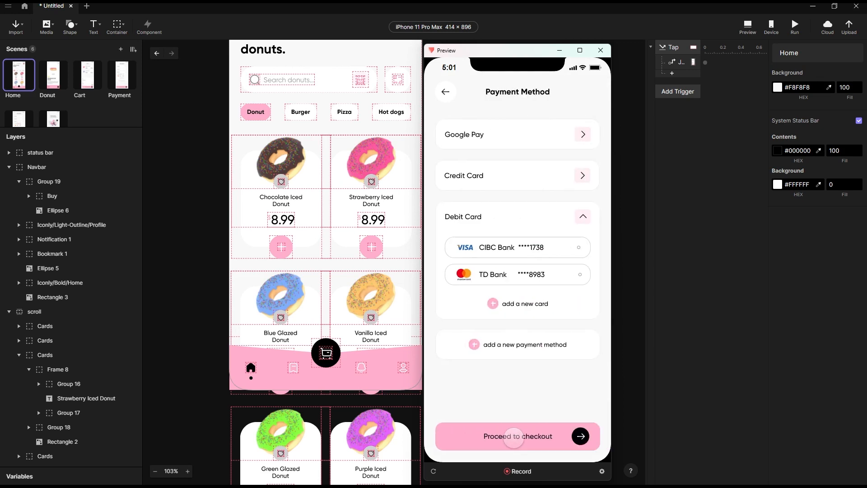
pyautogui.click(578, 248)
pyautogui.click(540, 439)
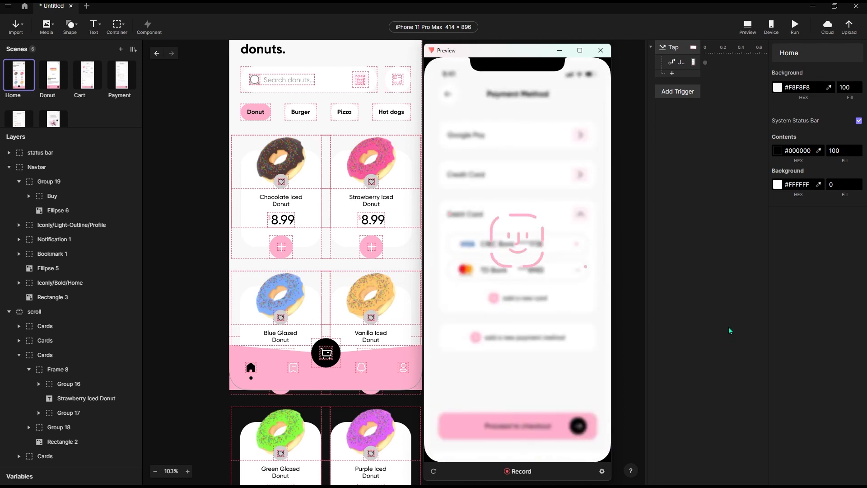